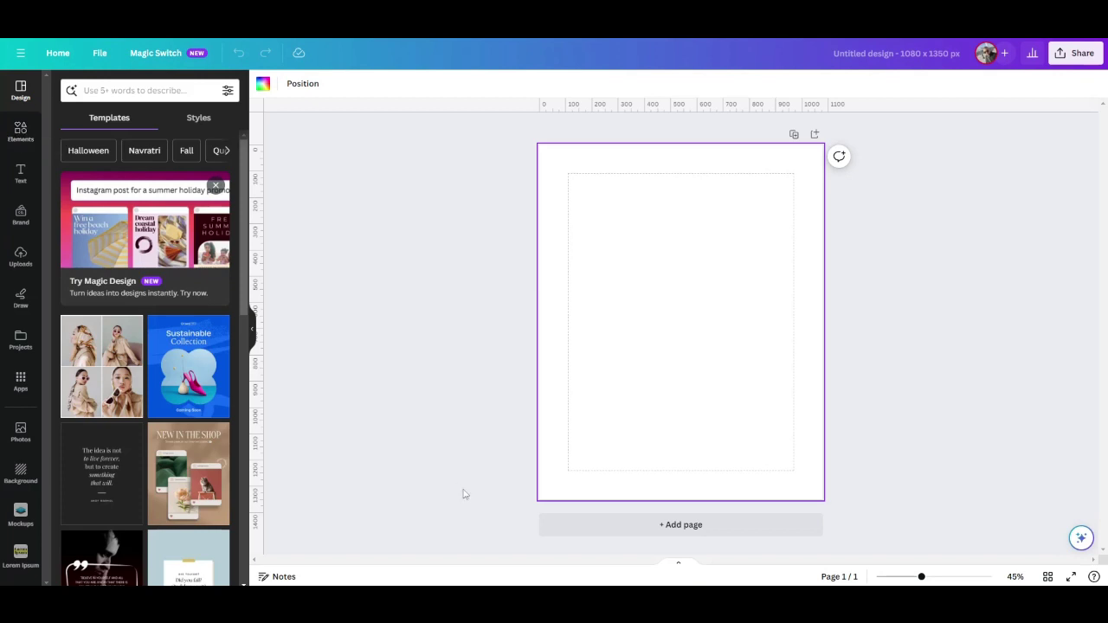
# Search the elements for "purple gradient" photos and set the dark purple radial gradient as the page background
pyautogui.click(20, 129)
pyautogui.click(139, 90)
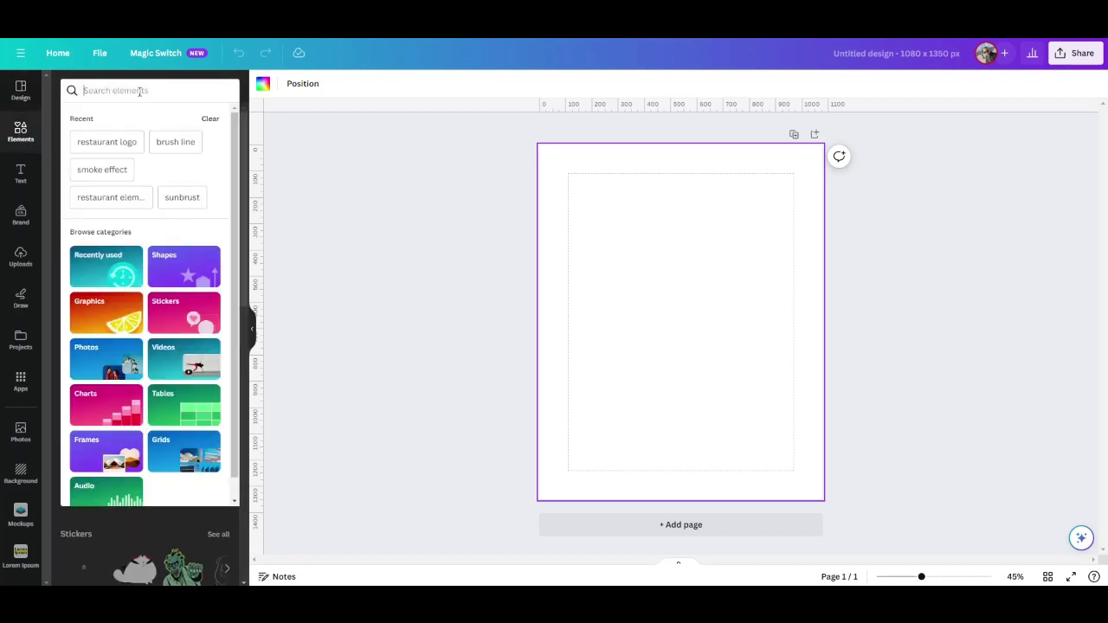
pyautogui.write('pu')
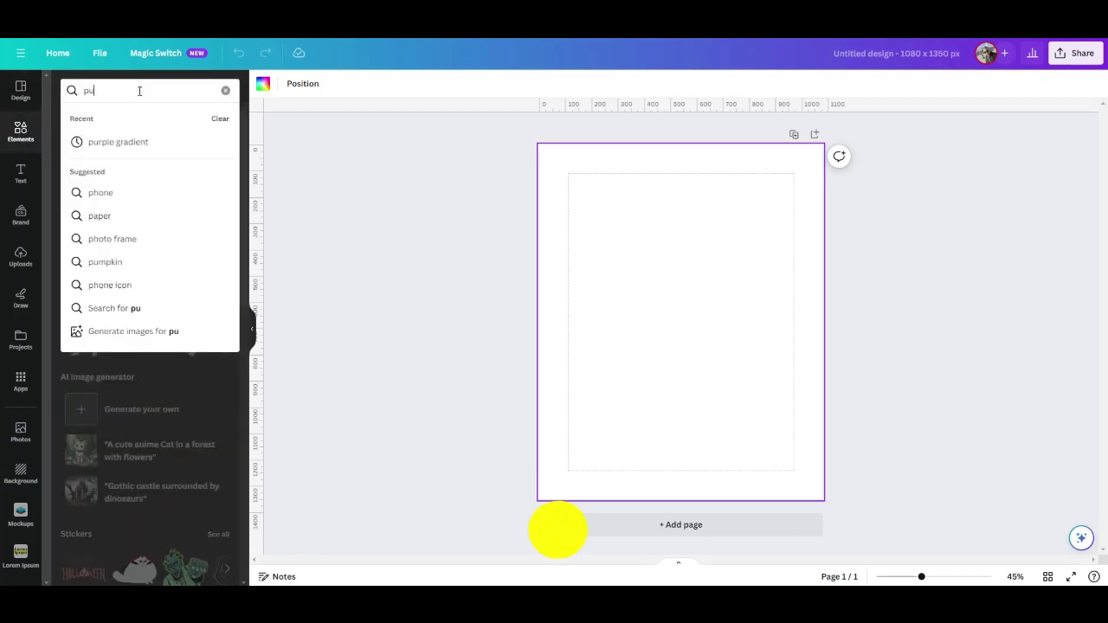
pyautogui.write('rple')
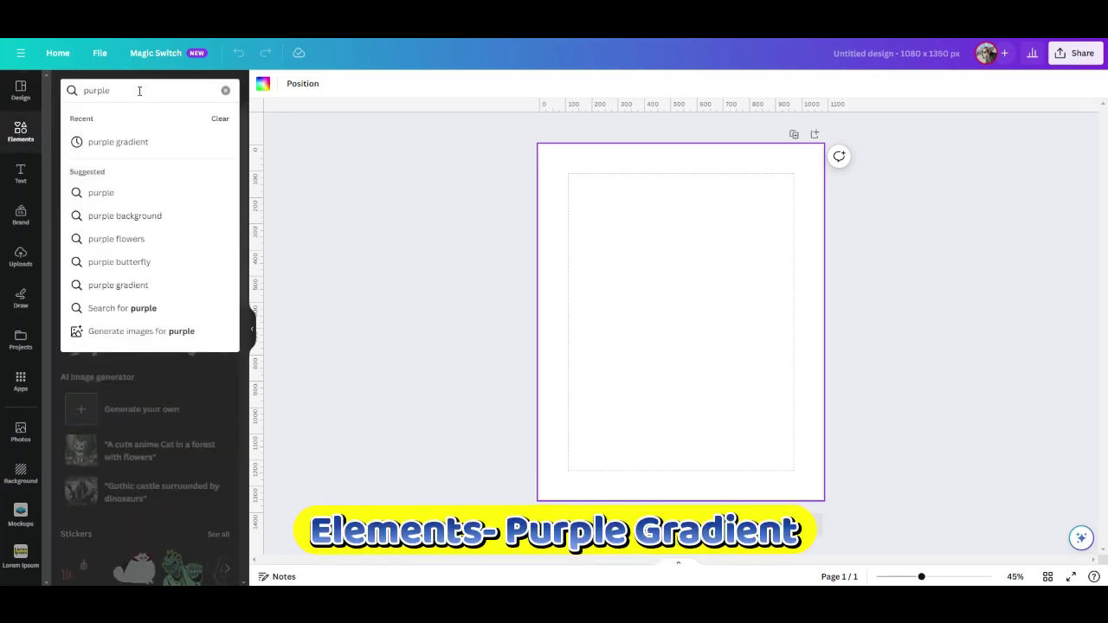
pyautogui.write(' gradient')
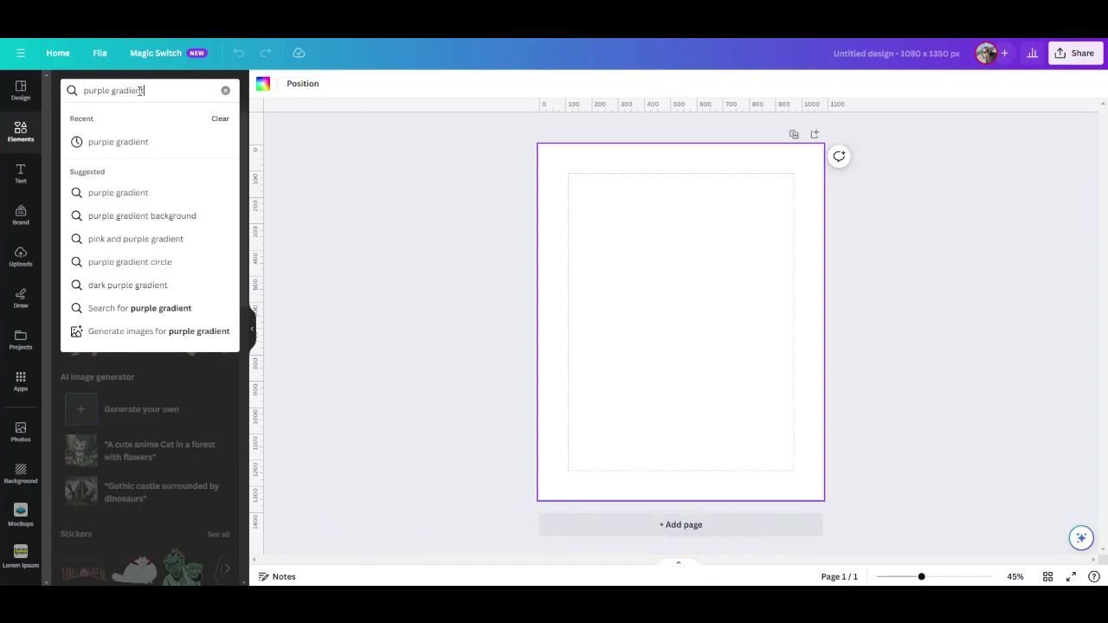
pyautogui.press('Return')
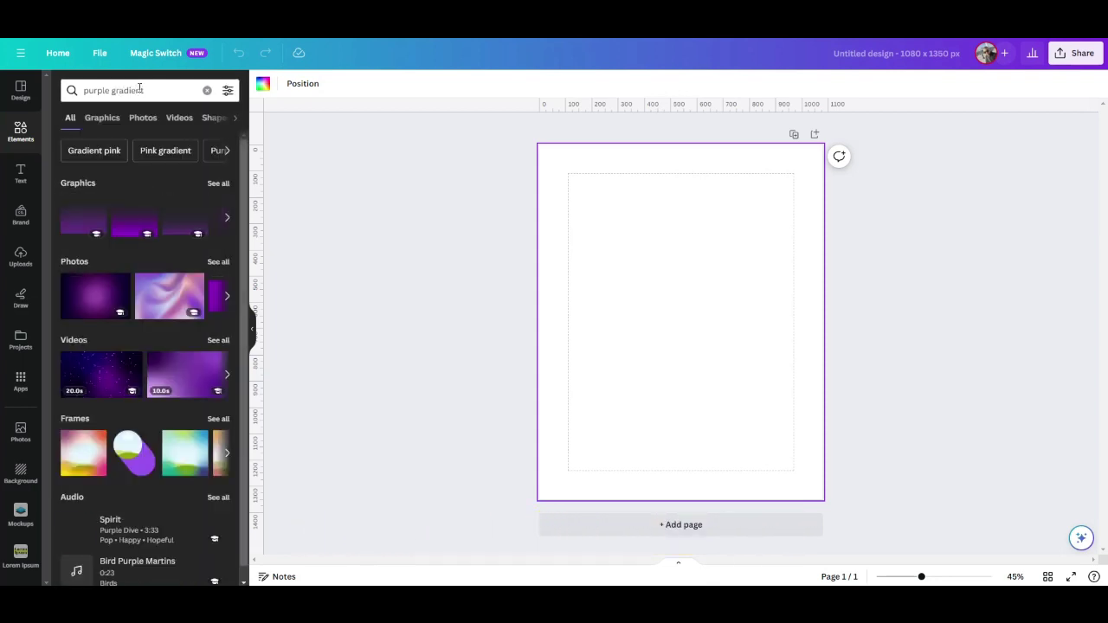
pyautogui.click(218, 263)
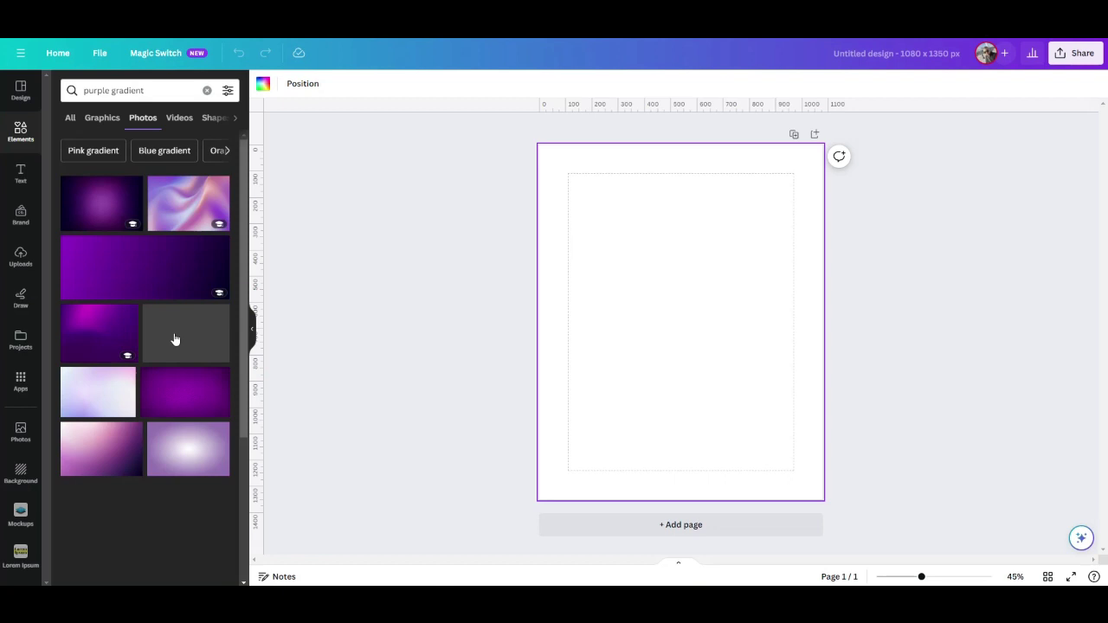
pyautogui.click(94, 217)
pyautogui.rightClick(665, 350)
pyautogui.click(703, 546)
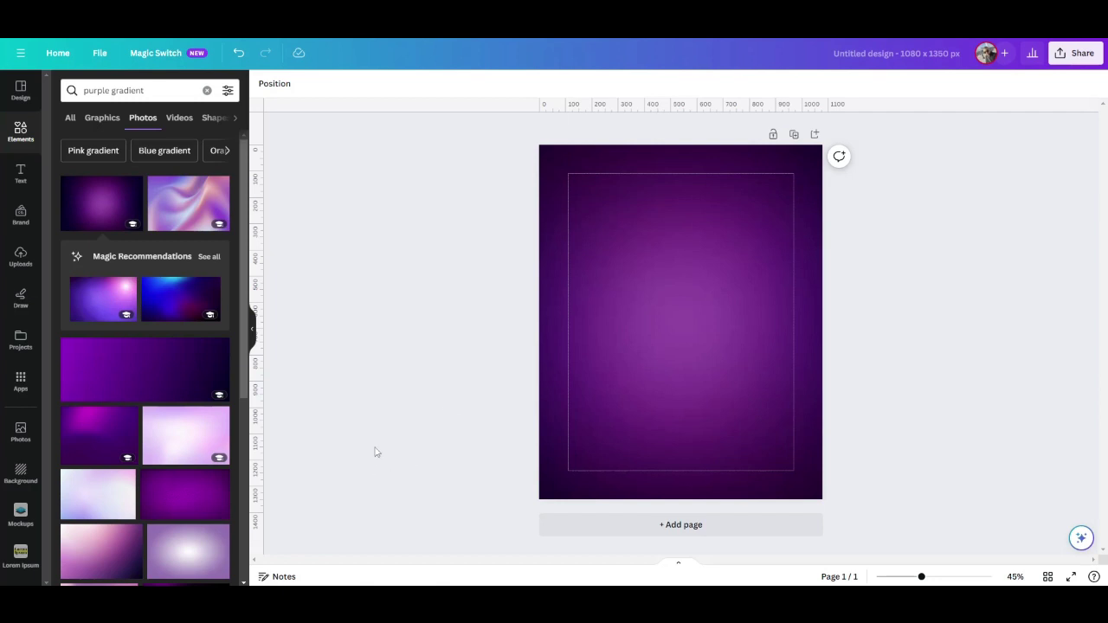
# Find a "sunburst" graphic, add the faded grey one at the page's upper-left corner and enlarge it to about 1436 px square
pyautogui.click(207, 90)
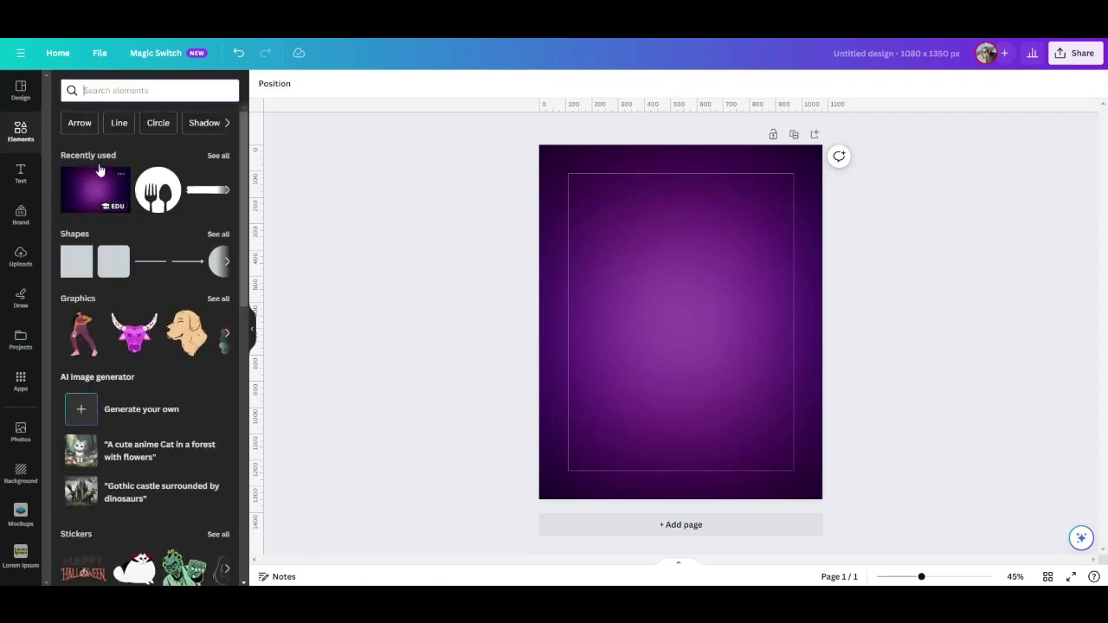
pyautogui.write('s')
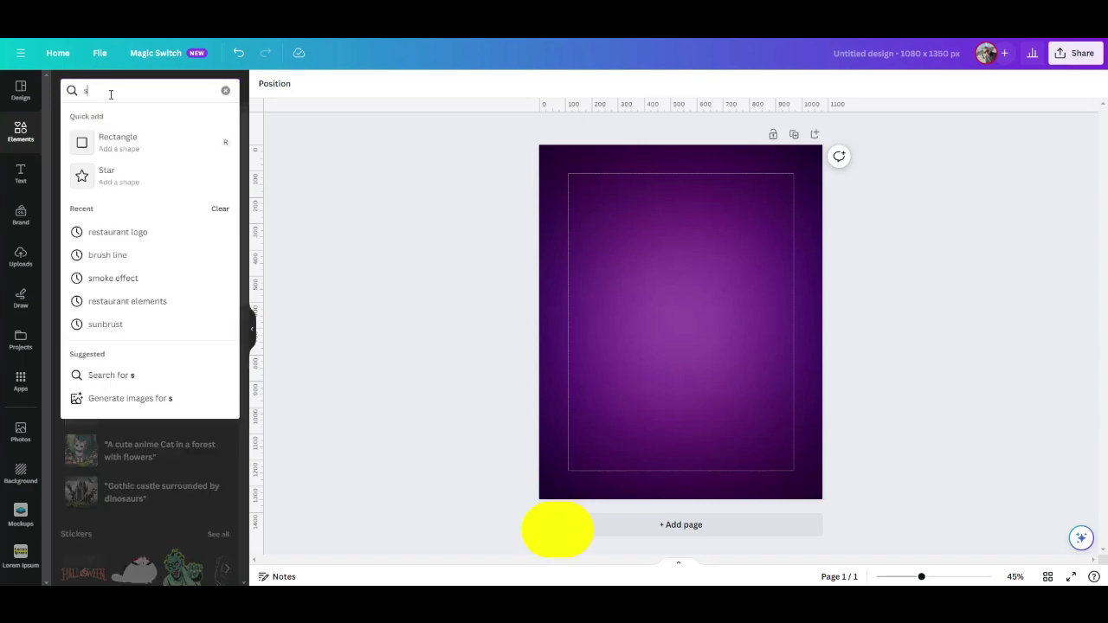
pyautogui.write('unb')
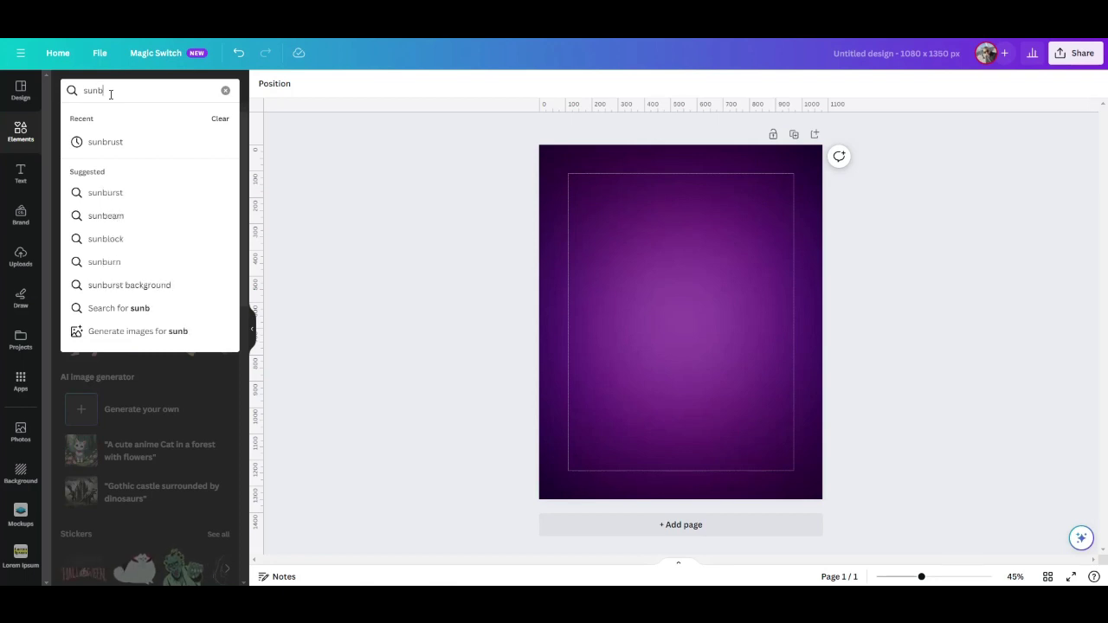
pyautogui.write('urst')
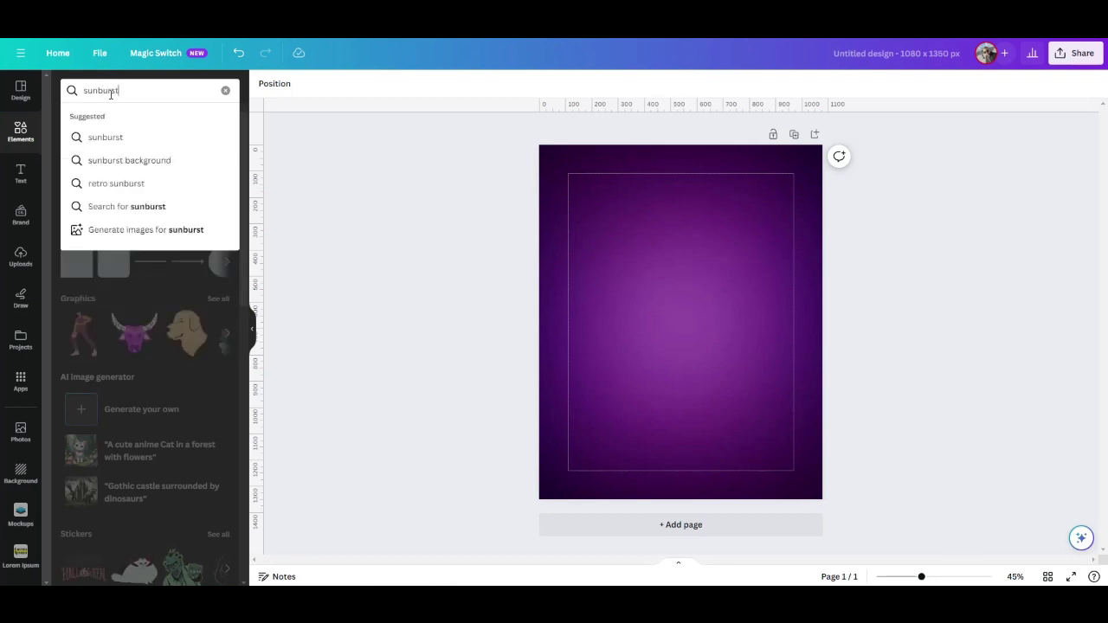
pyautogui.press('Return')
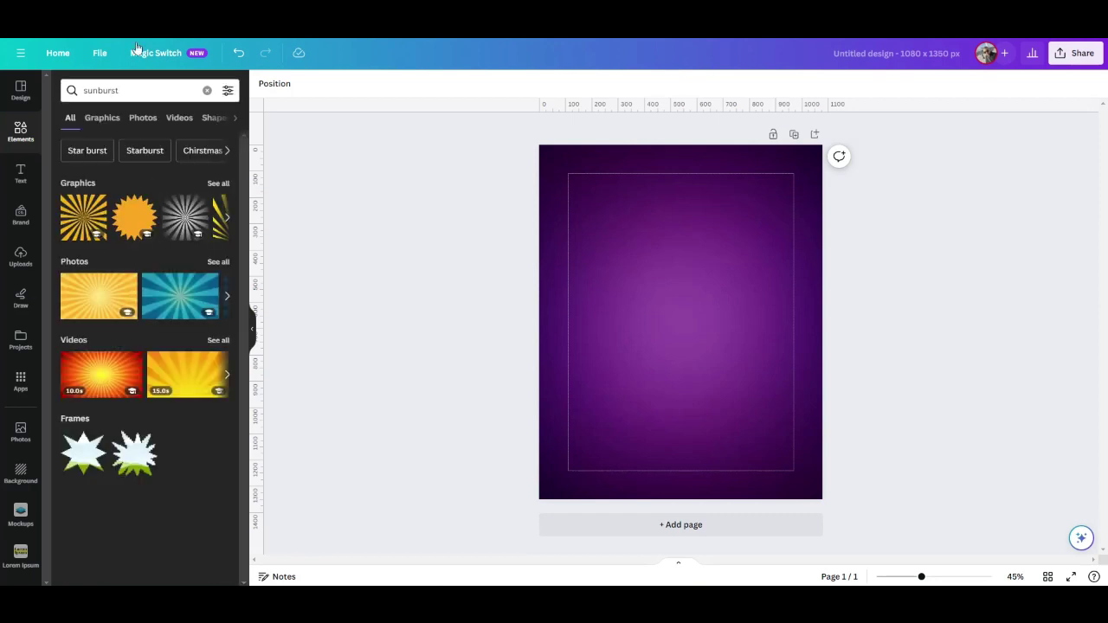
pyautogui.click(218, 184)
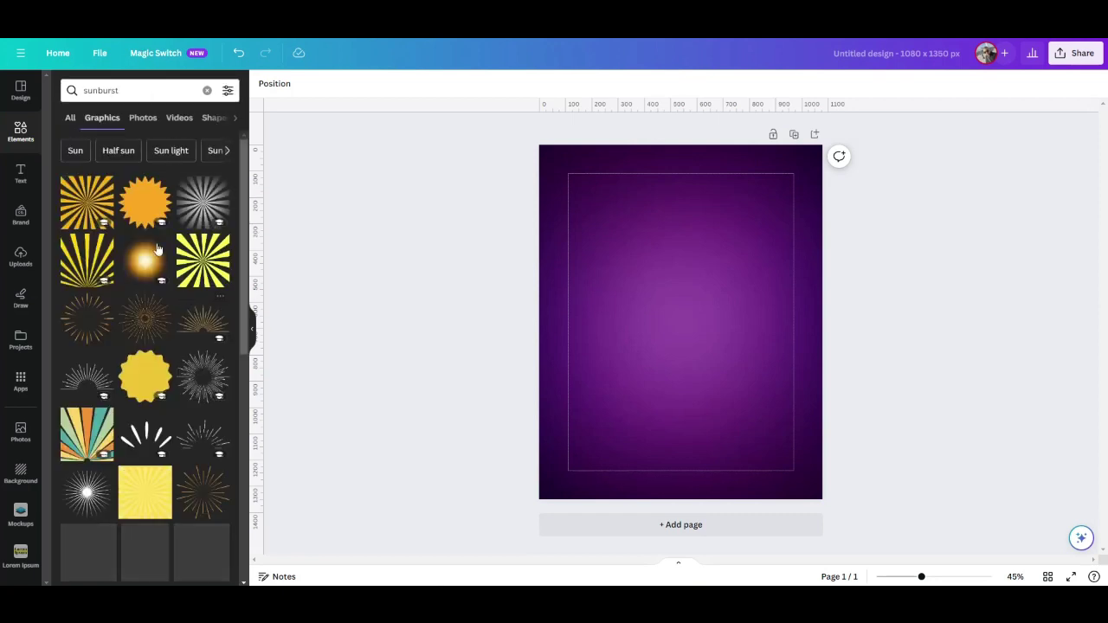
pyautogui.click(202, 200)
pyautogui.moveTo(691, 323); pyautogui.dragTo(607, 206)
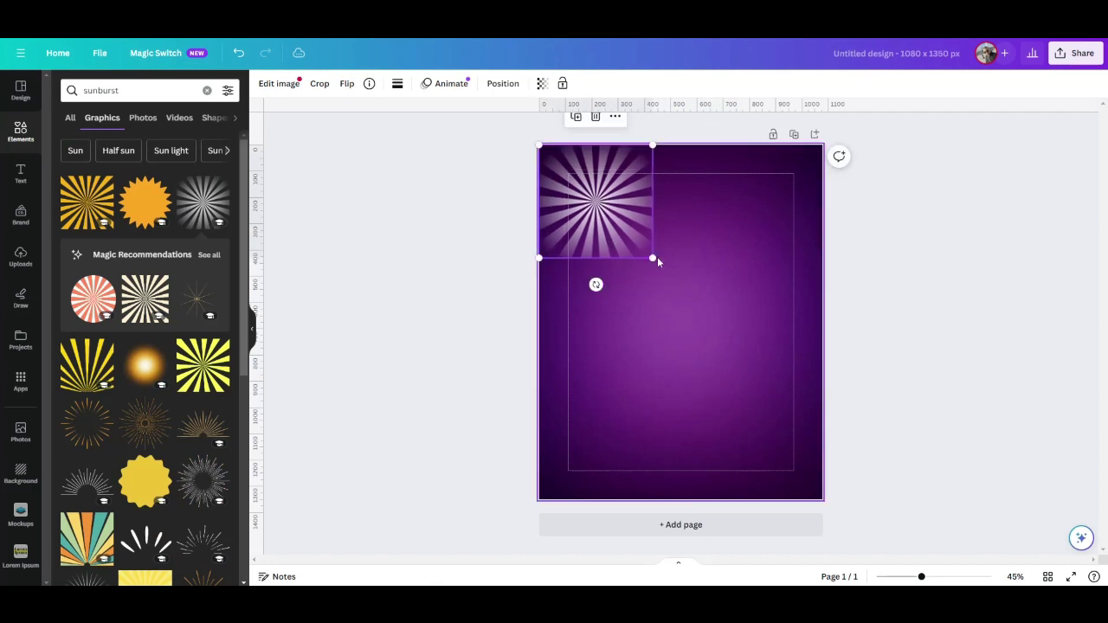
pyautogui.moveTo(654, 260); pyautogui.dragTo(915, 522)
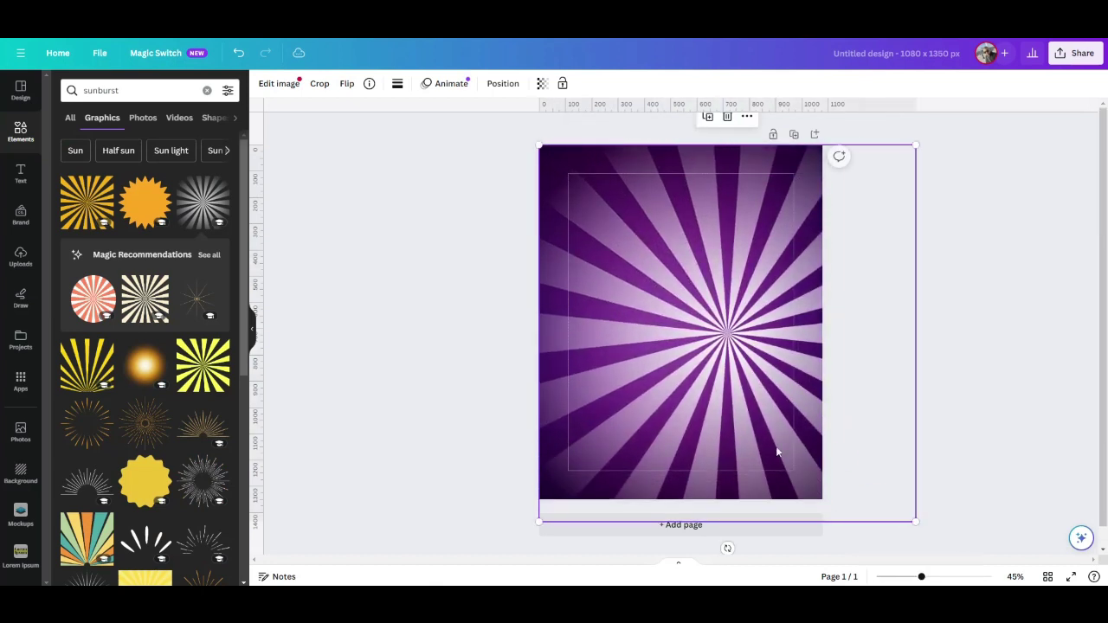
# Align the sunburst to the page's center and middle
pyautogui.click(498, 85)
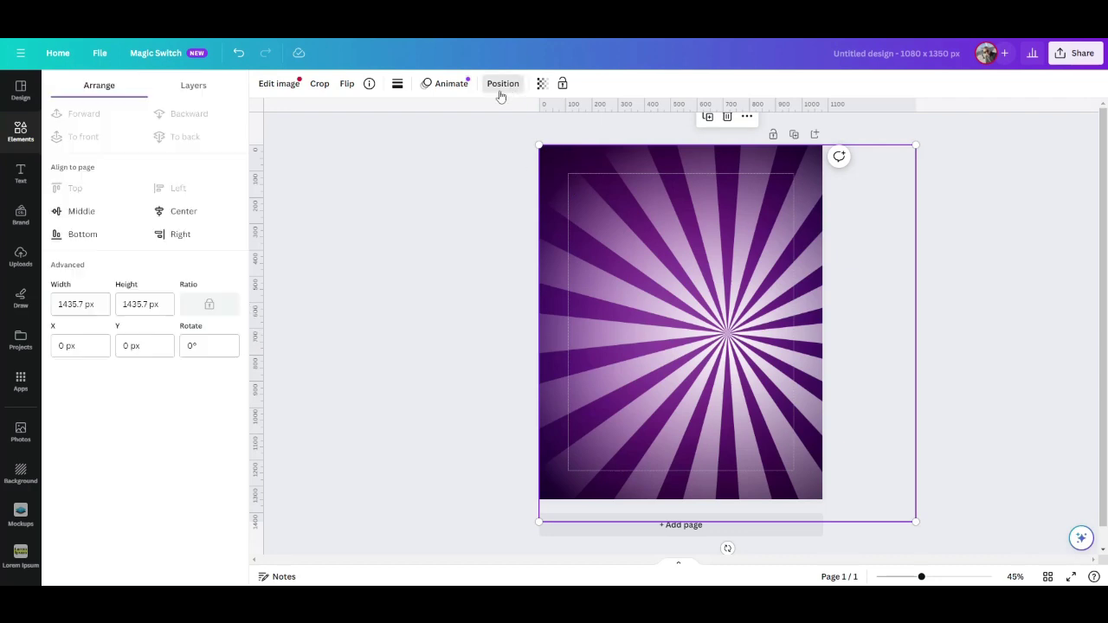
pyautogui.click(208, 212)
pyautogui.click(108, 212)
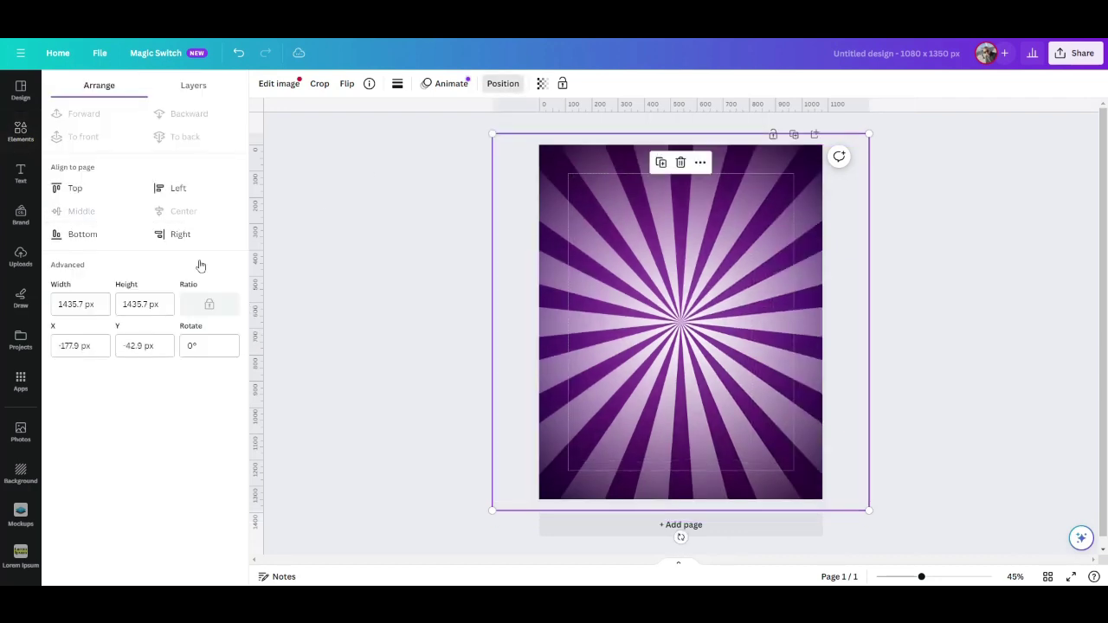
pyautogui.click(418, 341)
# Set the sunburst's transparency to 15
pyautogui.click(686, 344)
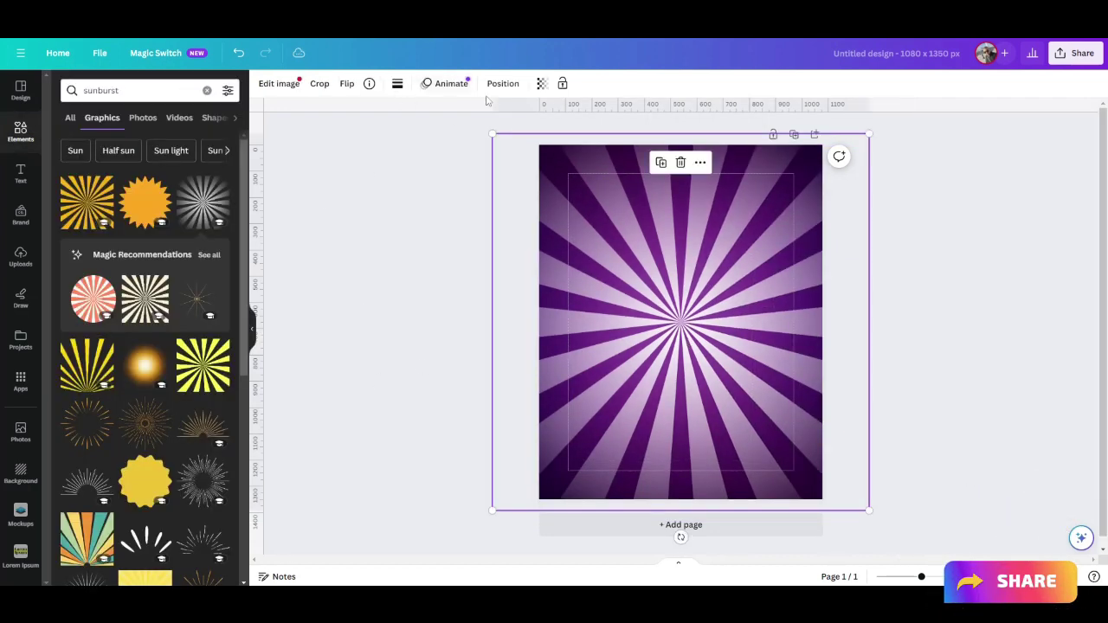
pyautogui.click(540, 83)
pyautogui.moveTo(541, 129); pyautogui.dragTo(448, 132)
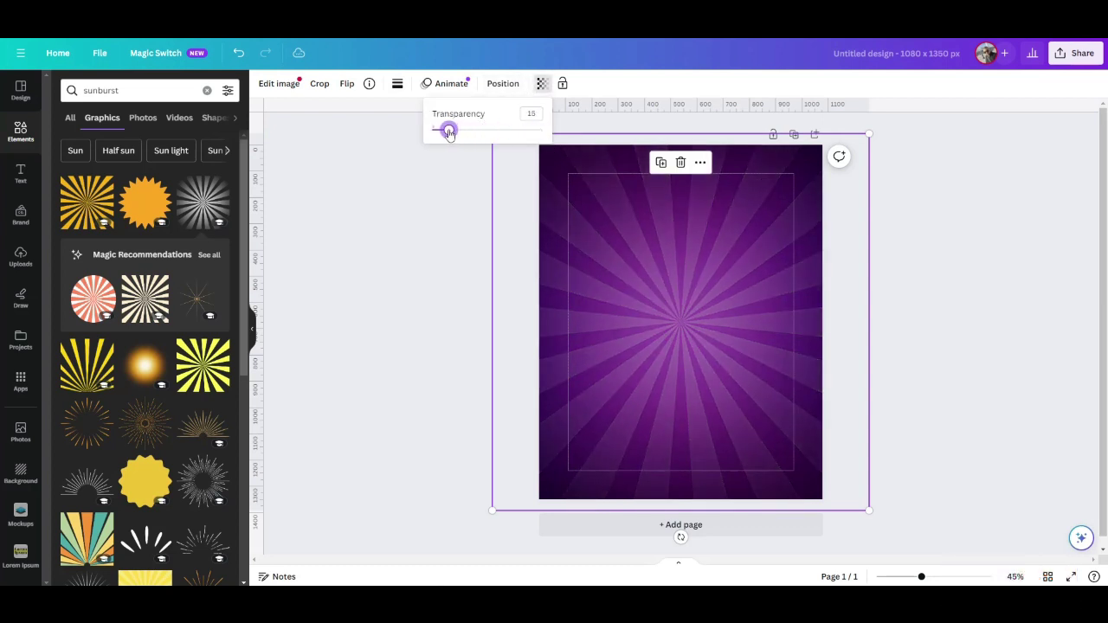
pyautogui.click(370, 313)
pyautogui.click(369, 313)
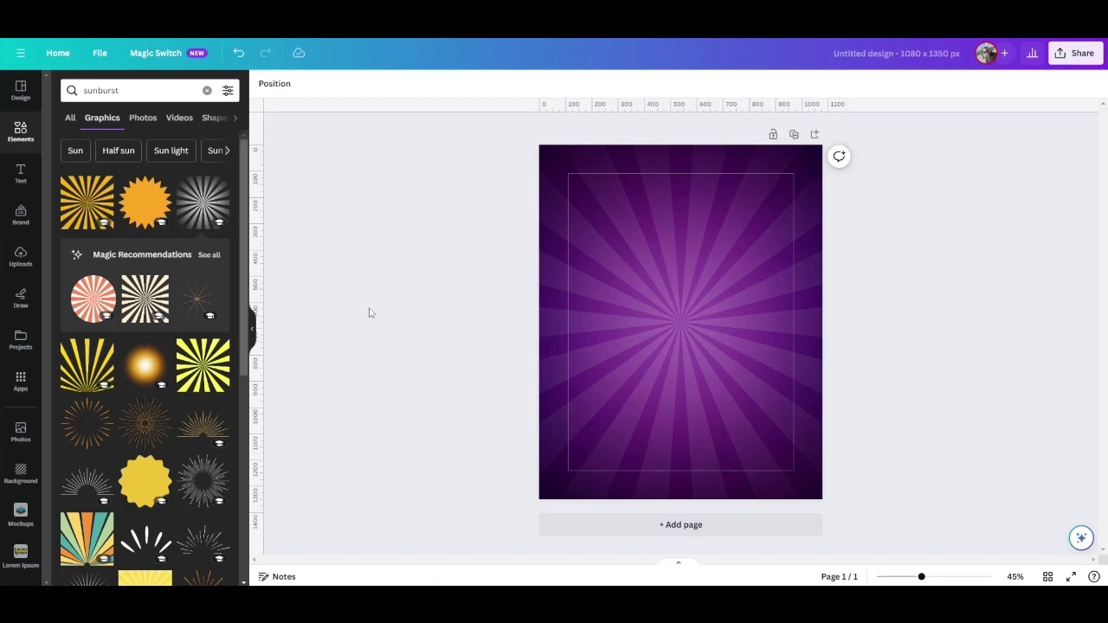
# Search the elements for "grid" graphics and add the open-ended grid of five by five lines to the page
pyautogui.click(207, 92)
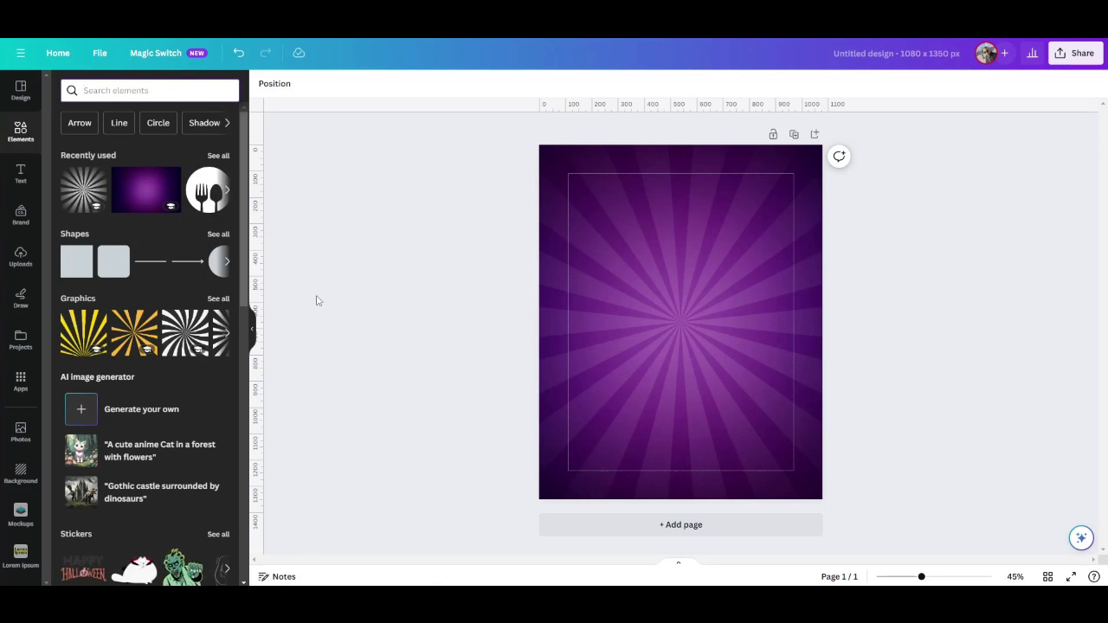
pyautogui.click(107, 91)
pyautogui.write('grid')
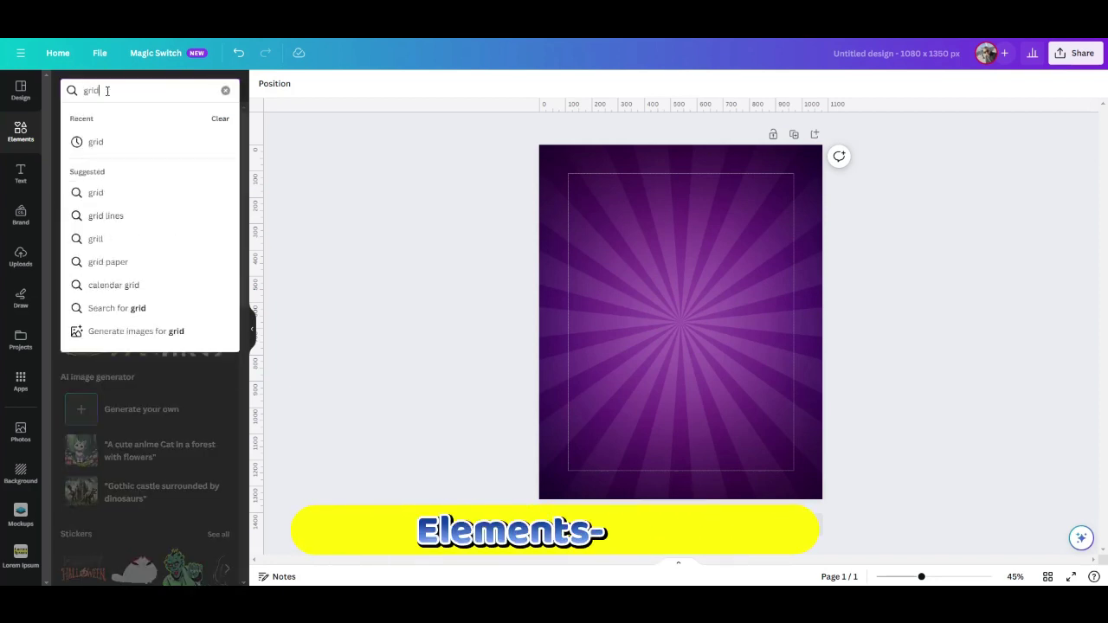
pyautogui.press('Return')
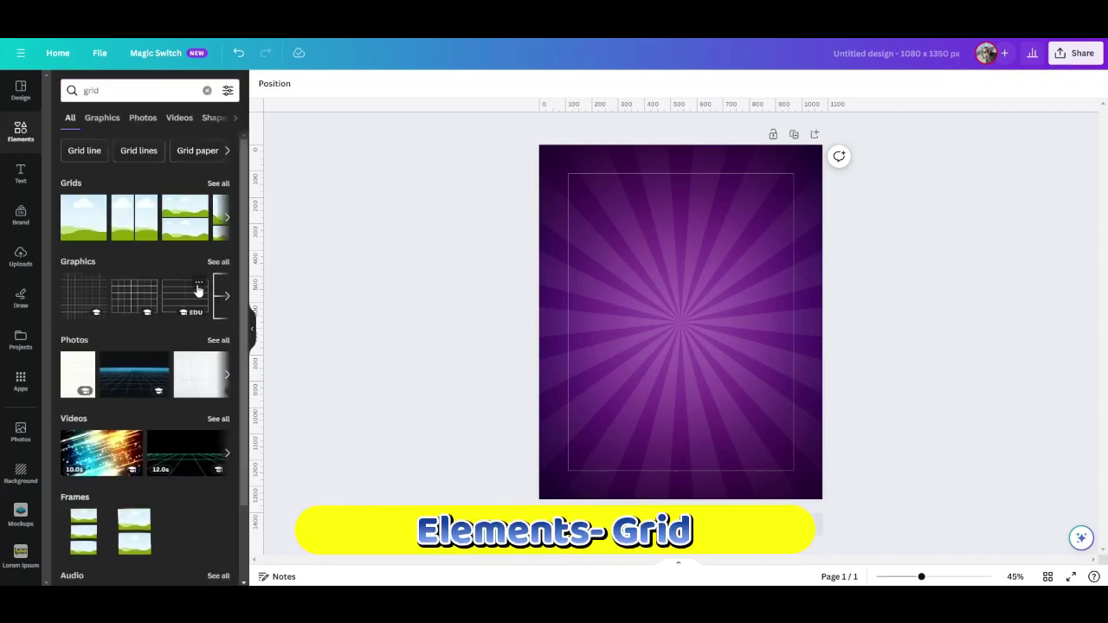
pyautogui.click(217, 261)
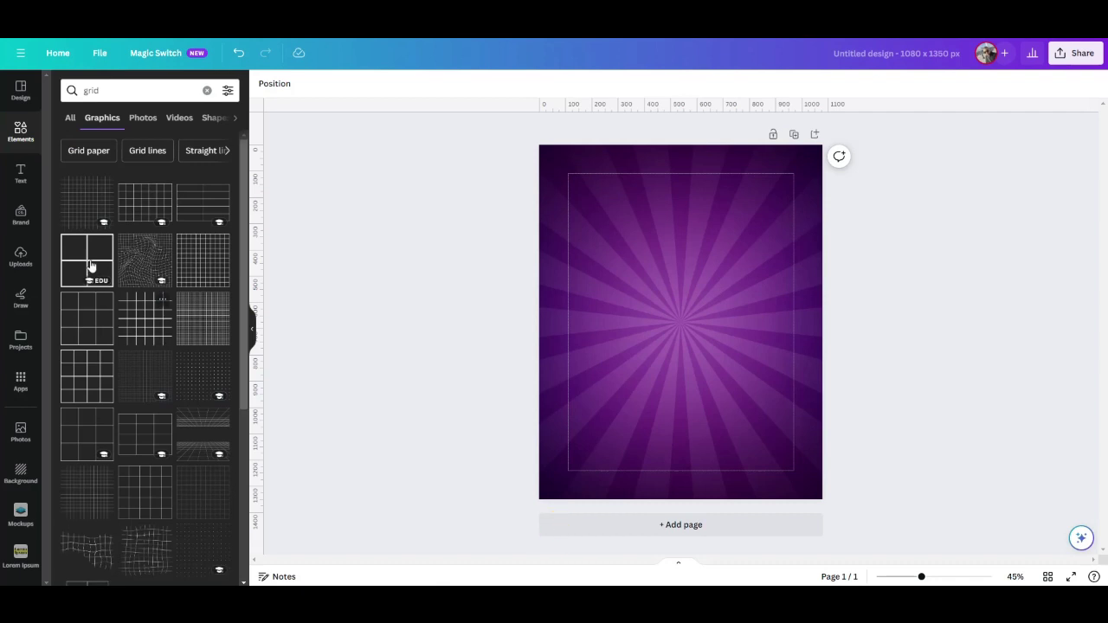
pyautogui.click(148, 323)
pyautogui.click(457, 396)
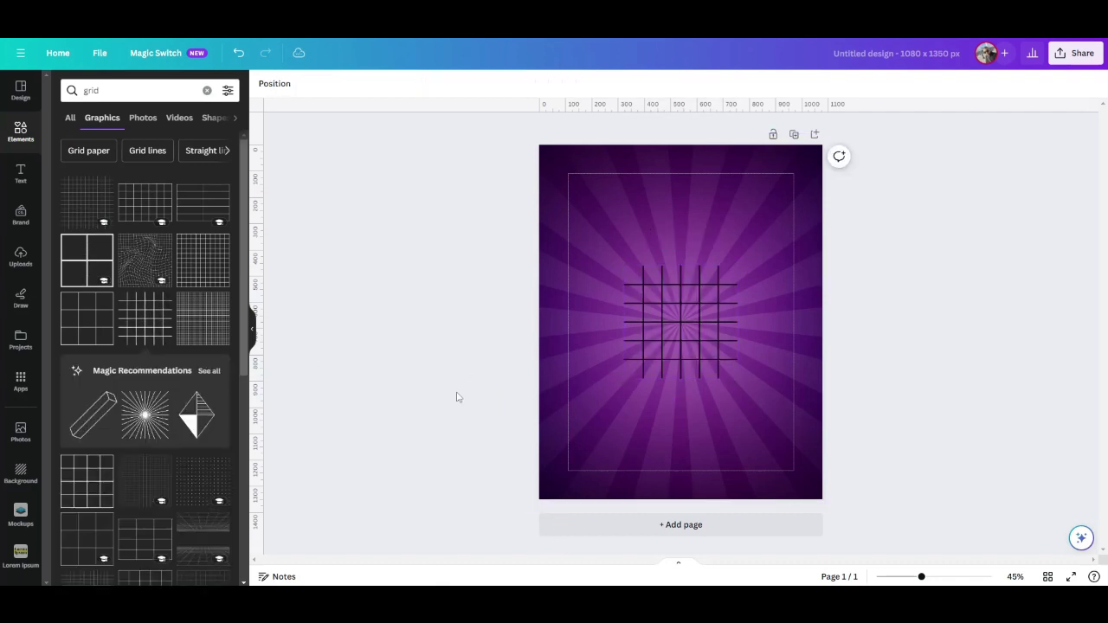
pyautogui.click(653, 352)
pyautogui.click(415, 273)
# Colour the line grid white and enlarge it around the page centre to about 640 px wide
pyautogui.click(668, 323)
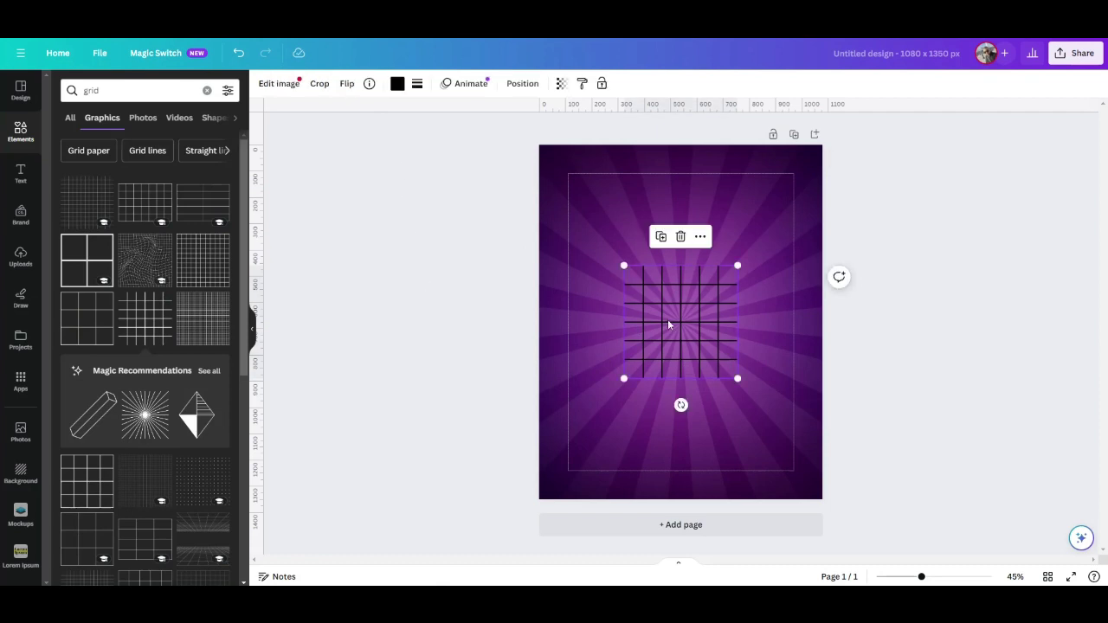
pyautogui.click(398, 84)
pyautogui.click(123, 153)
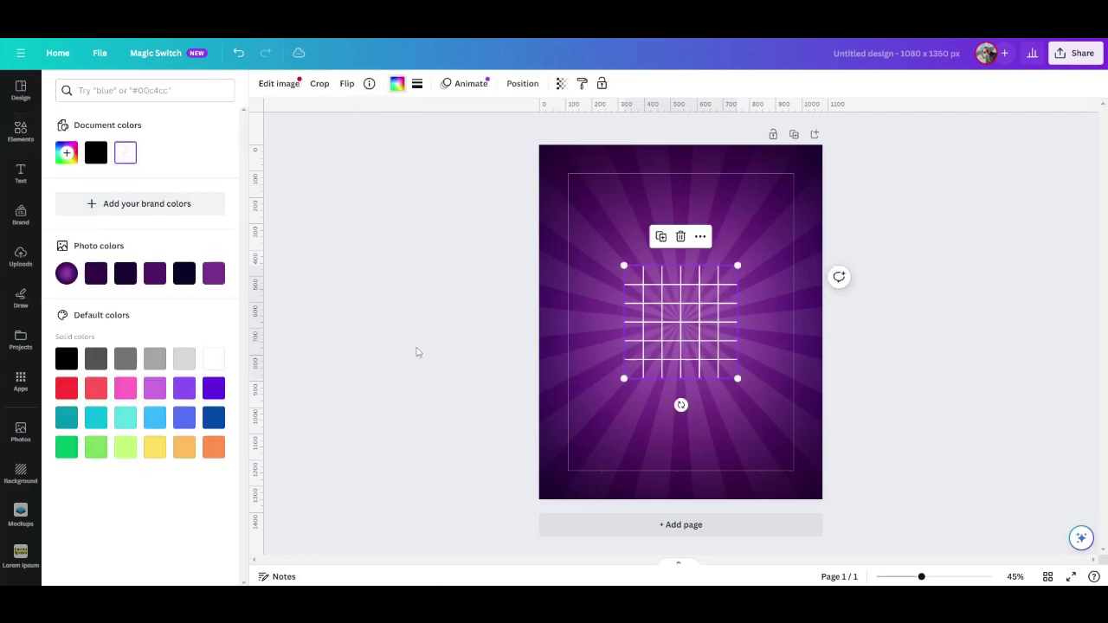
pyautogui.moveTo(623, 378); pyautogui.dragTo(673, 344)
pyautogui.click(433, 366)
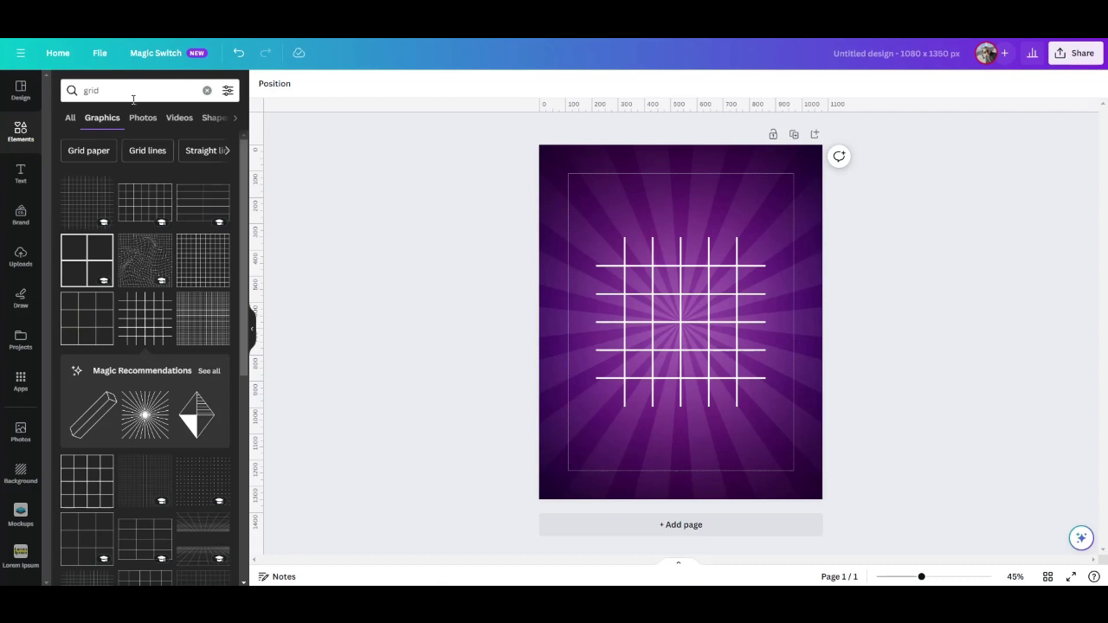
# Search the photos for "beef steak" and add the top-view photo of grilled chops in a round black skillet
pyautogui.click(207, 90)
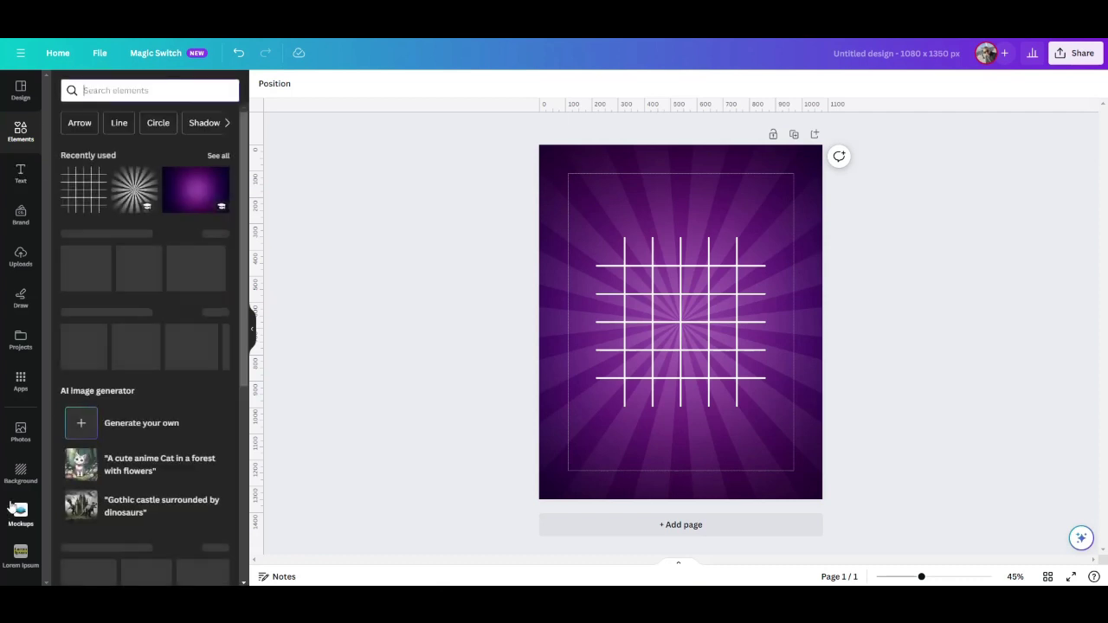
pyautogui.click(20, 430)
pyautogui.click(136, 95)
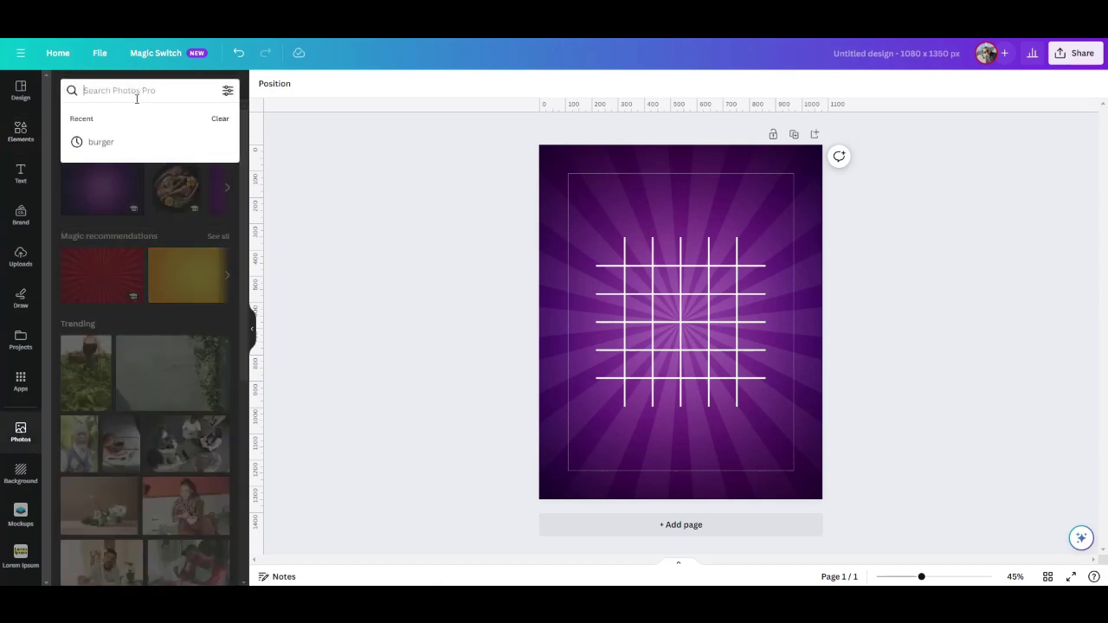
pyautogui.write('b')
pyautogui.press('BackSpace')
pyautogui.write('b')
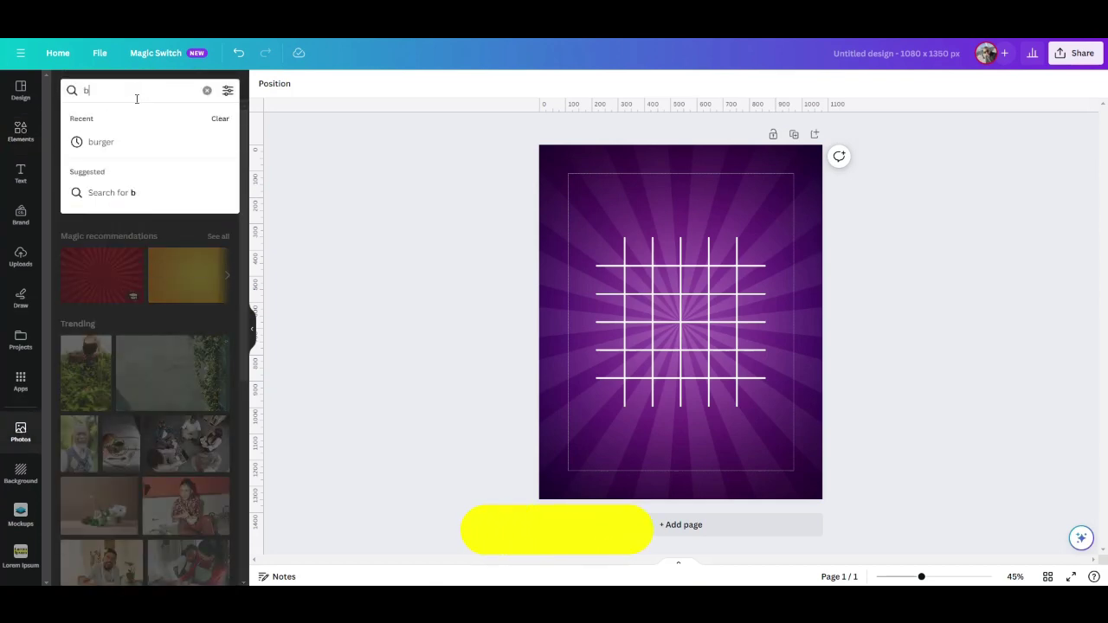
pyautogui.write('eef')
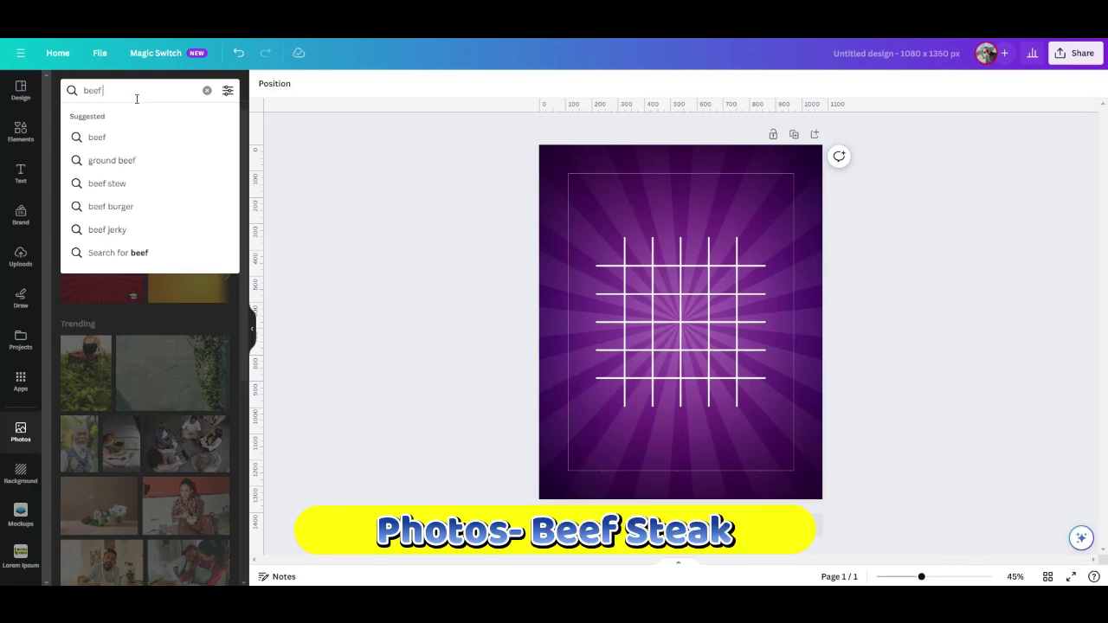
pyautogui.write(' steak')
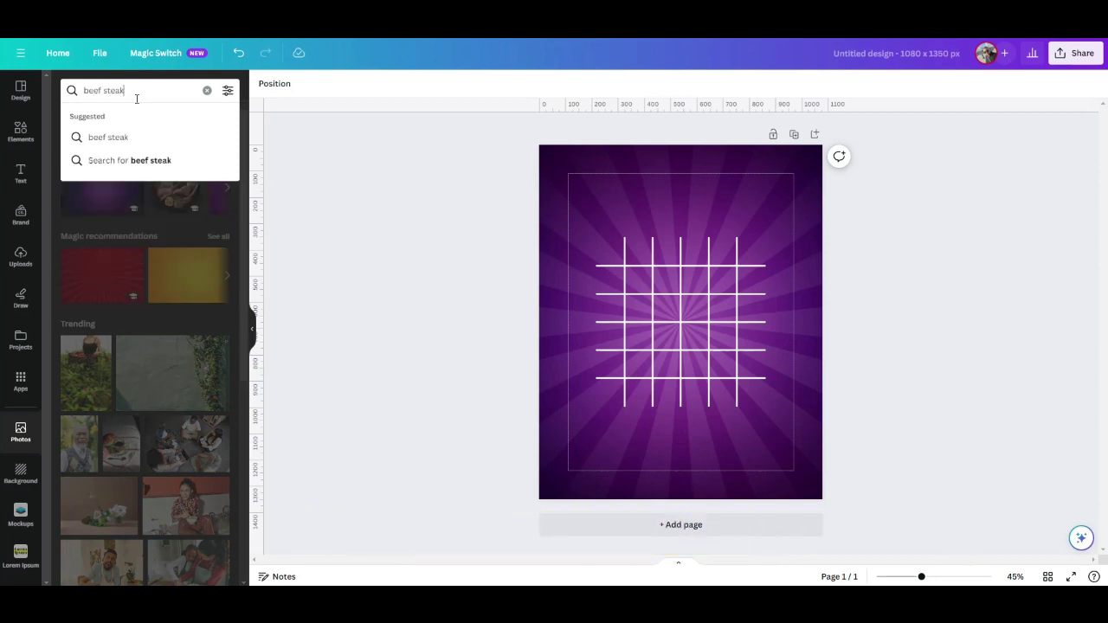
pyautogui.press('Return')
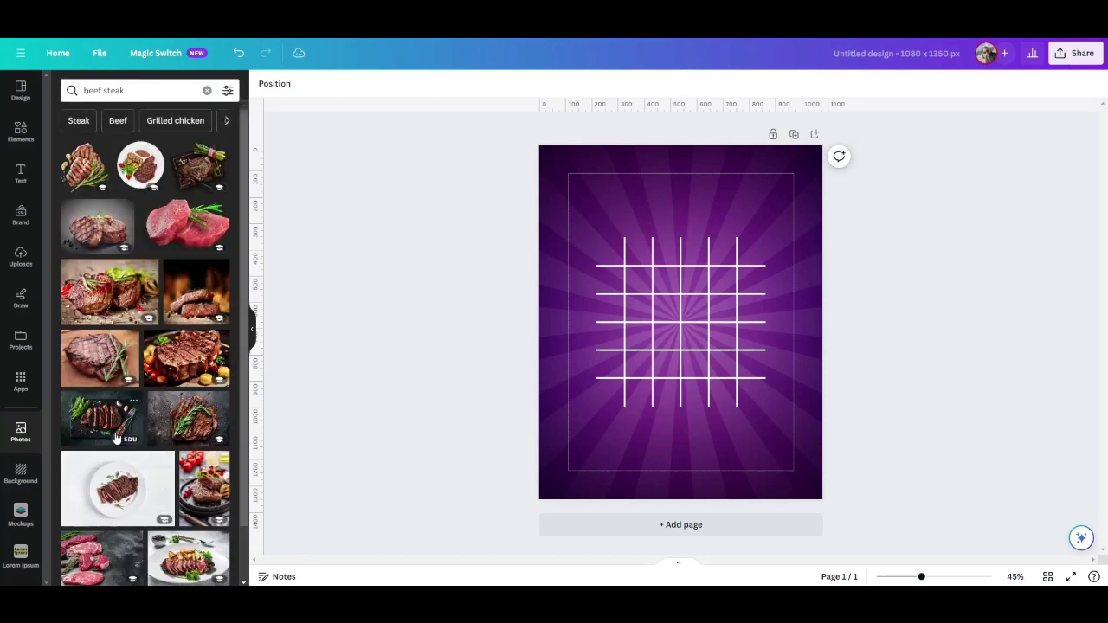
pyautogui.scroll(-3, 117, 430)
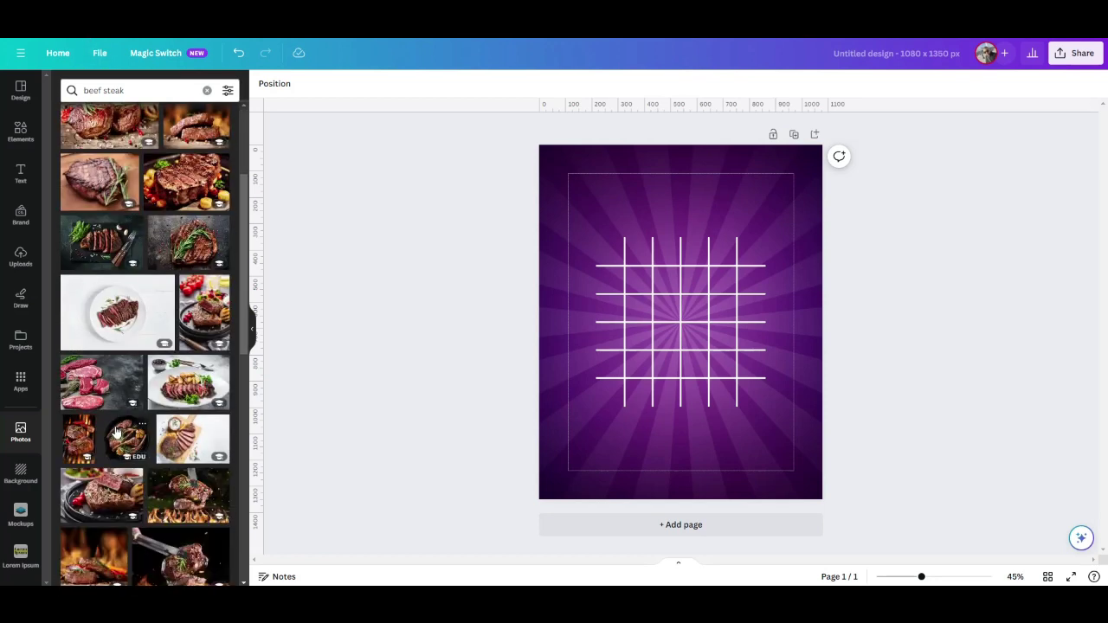
pyautogui.click(121, 440)
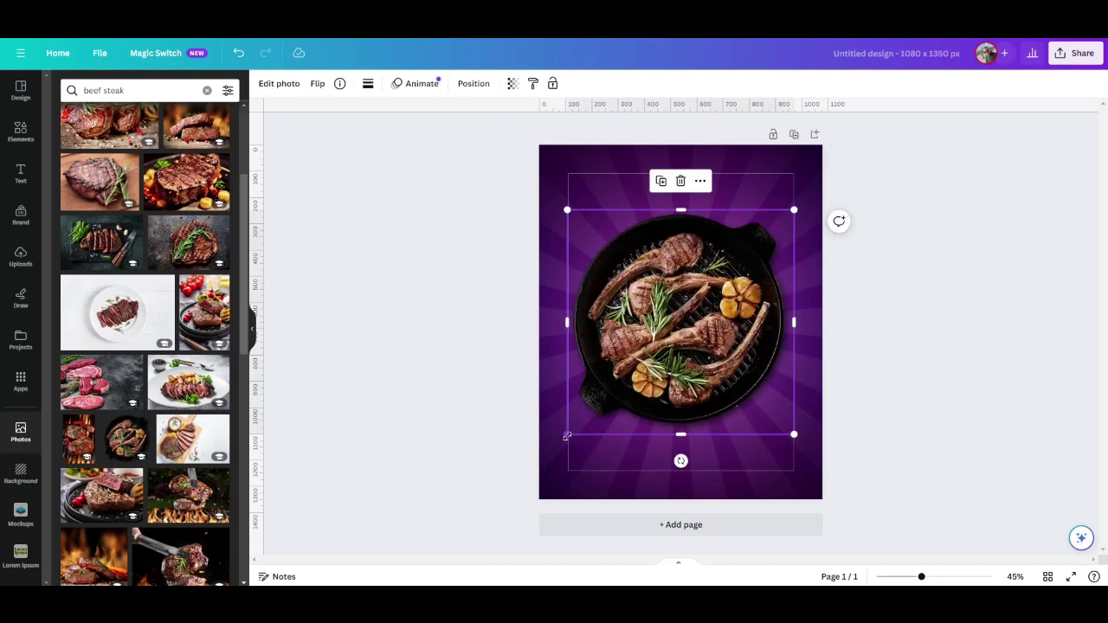
# Shrink the skillet photo to about 630 px wide and centre it over the line grid
pyautogui.moveTo(567, 436); pyautogui.dragTo(631, 379)
pyautogui.moveTo(713, 300); pyautogui.dragTo(678, 319)
pyautogui.click(394, 398)
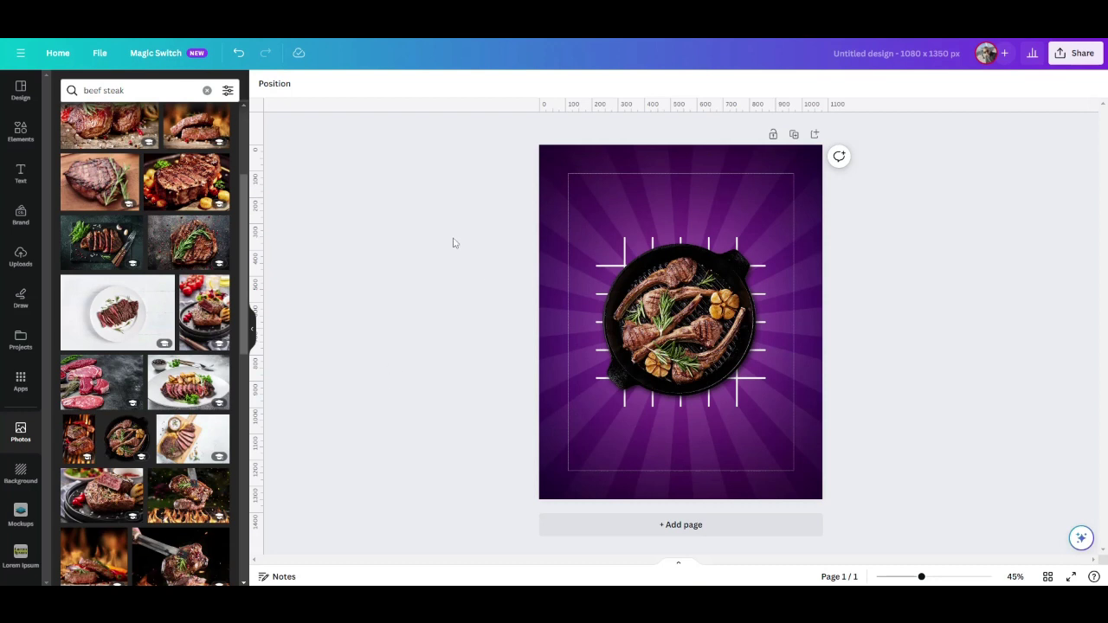
pyautogui.click(619, 404)
pyautogui.click(513, 83)
pyautogui.moveTo(510, 130); pyautogui.dragTo(494, 139)
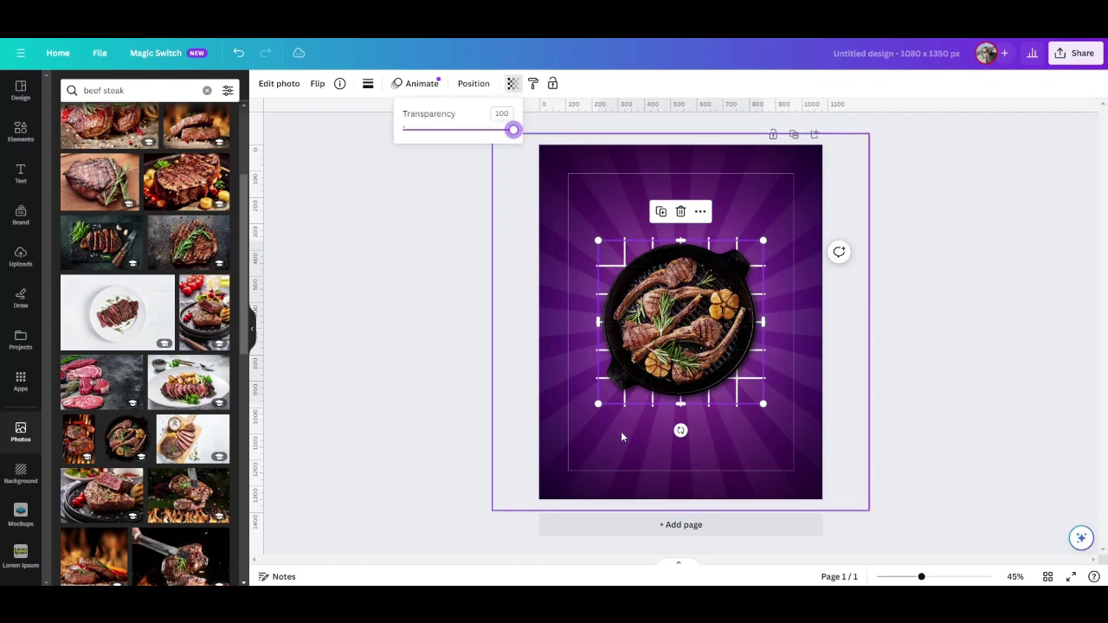
pyautogui.click(618, 405)
pyautogui.click(614, 398)
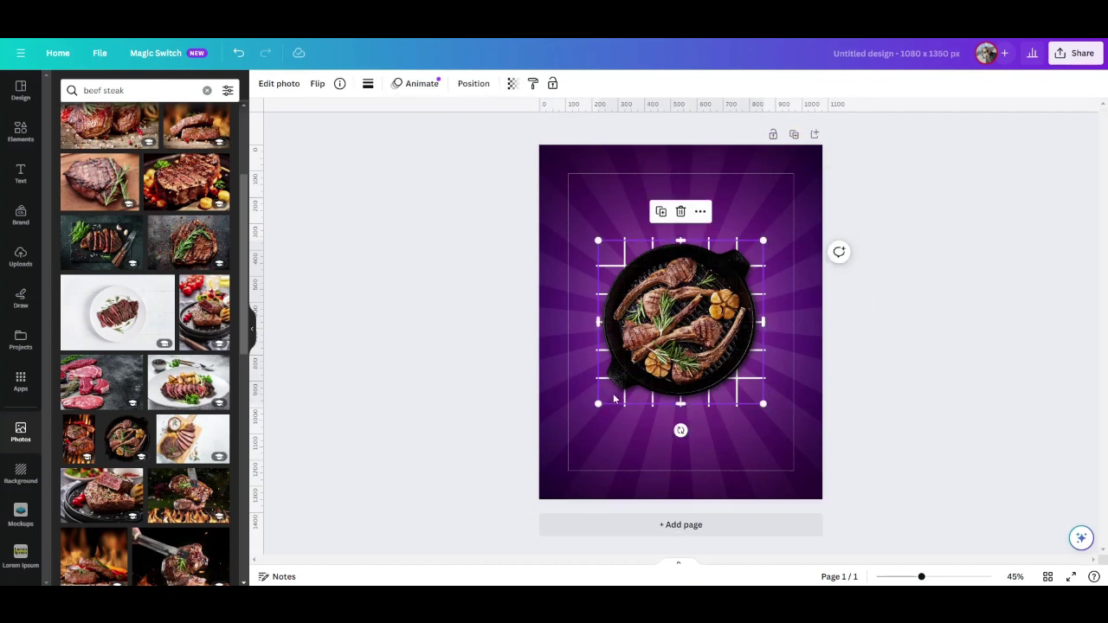
# Set the transparency of the white line grid behind the skillet to 33
pyautogui.click(613, 399)
pyautogui.click(558, 84)
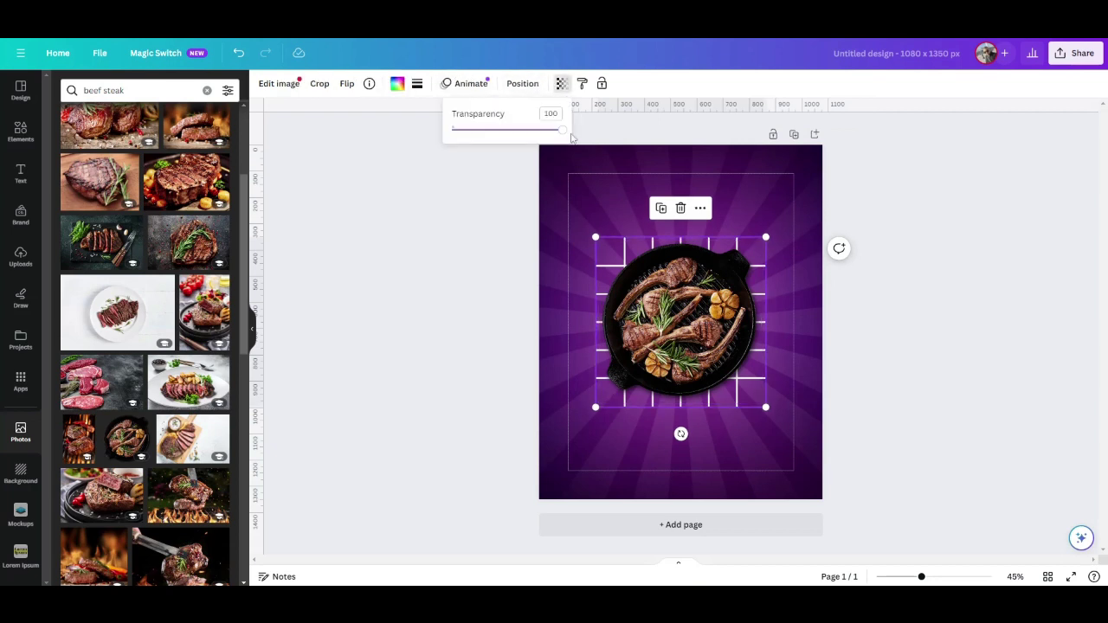
pyautogui.moveTo(561, 129); pyautogui.dragTo(489, 139)
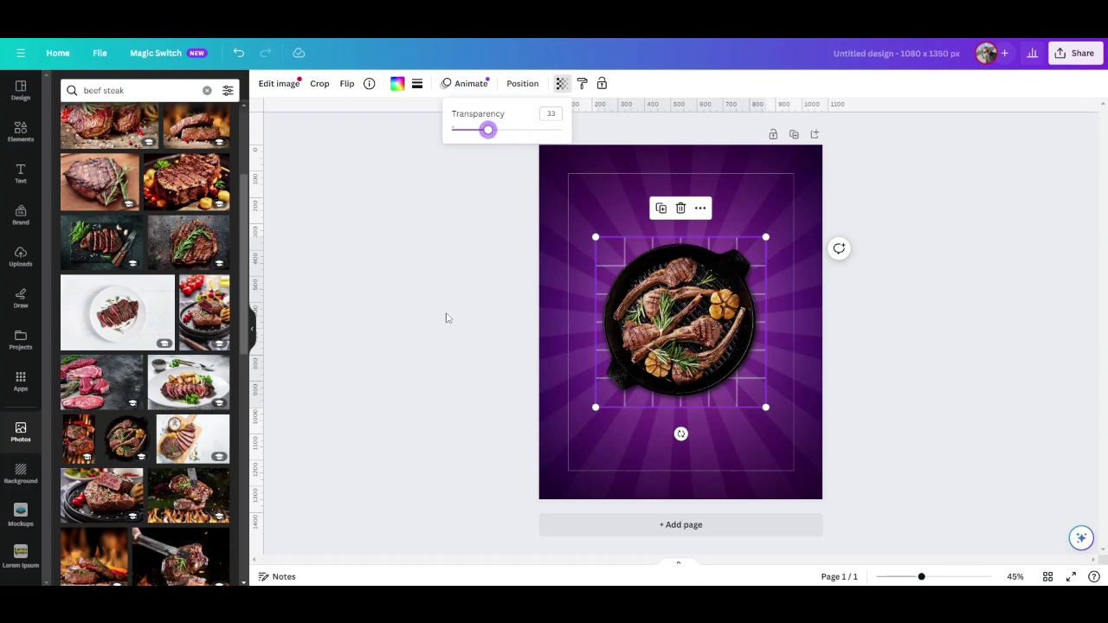
pyautogui.click(447, 317)
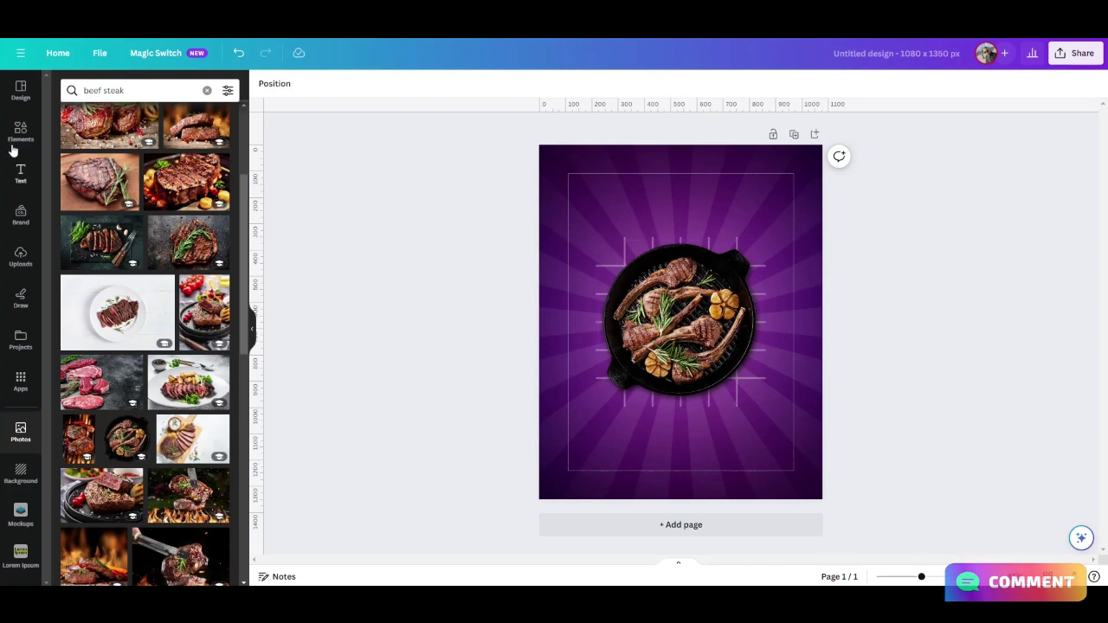
# Search the photos for "restaurant element"
pyautogui.click(207, 90)
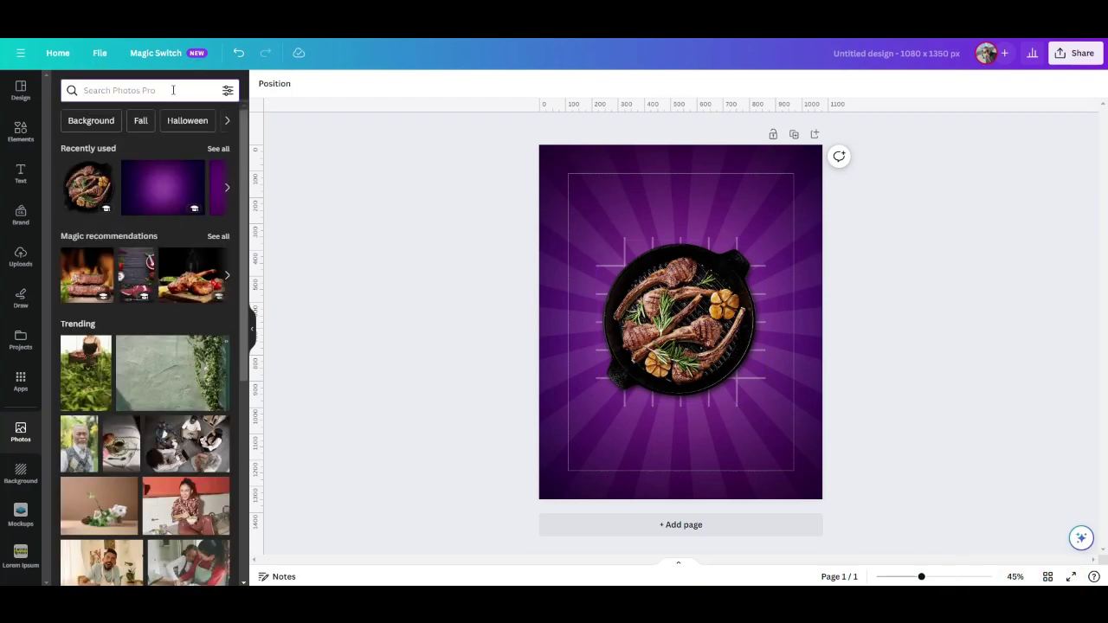
pyautogui.click(173, 90)
pyautogui.write('restaurant')
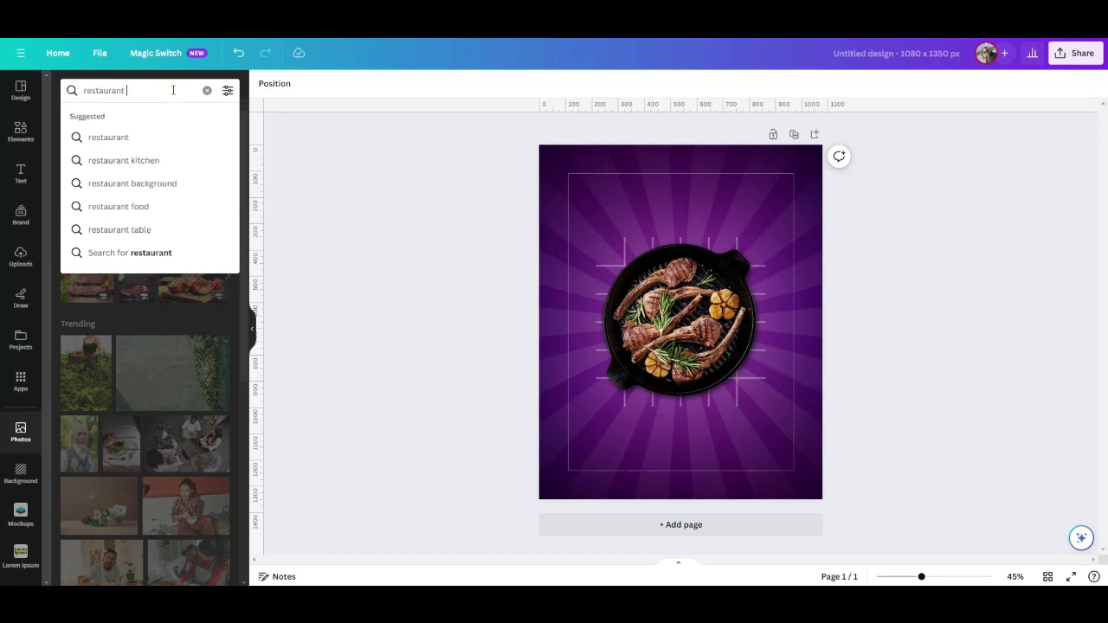
pyautogui.write(' element')
pyautogui.press('Return')
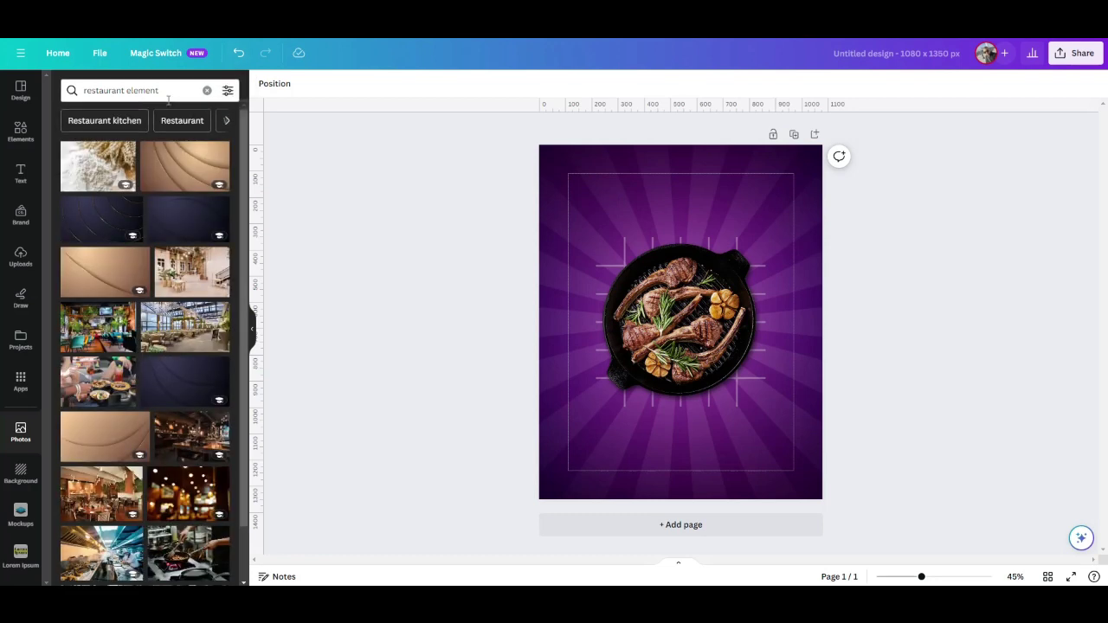
# Search the elements for "restaurant element" and show all matching graphics
pyautogui.click(20, 132)
pyautogui.click(160, 94)
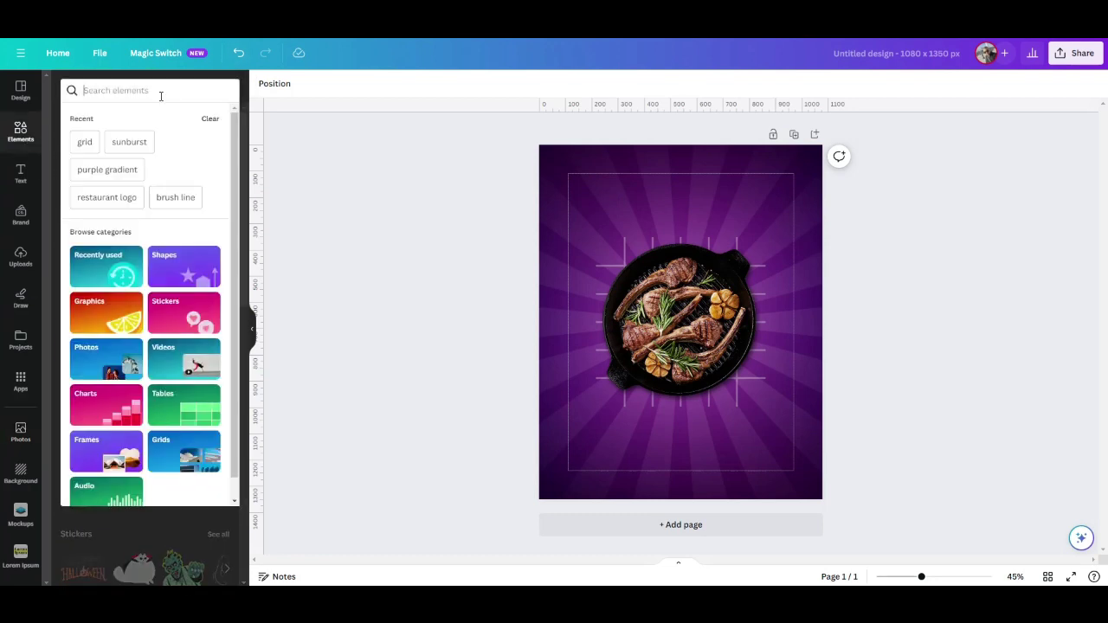
pyautogui.write('resta')
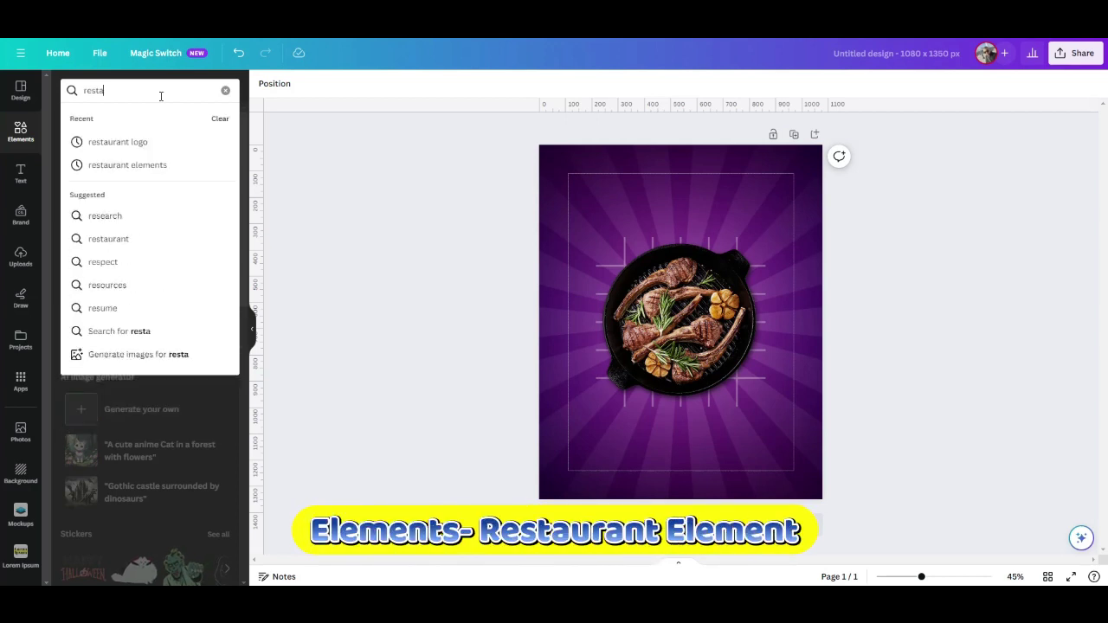
pyautogui.write('urant')
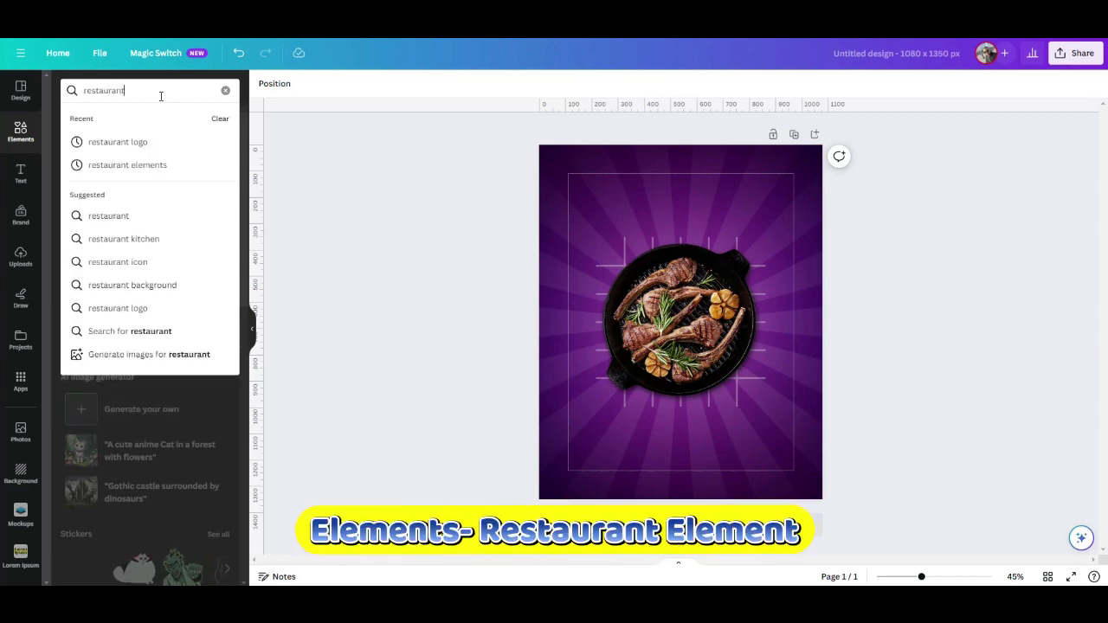
pyautogui.write(' eleme')
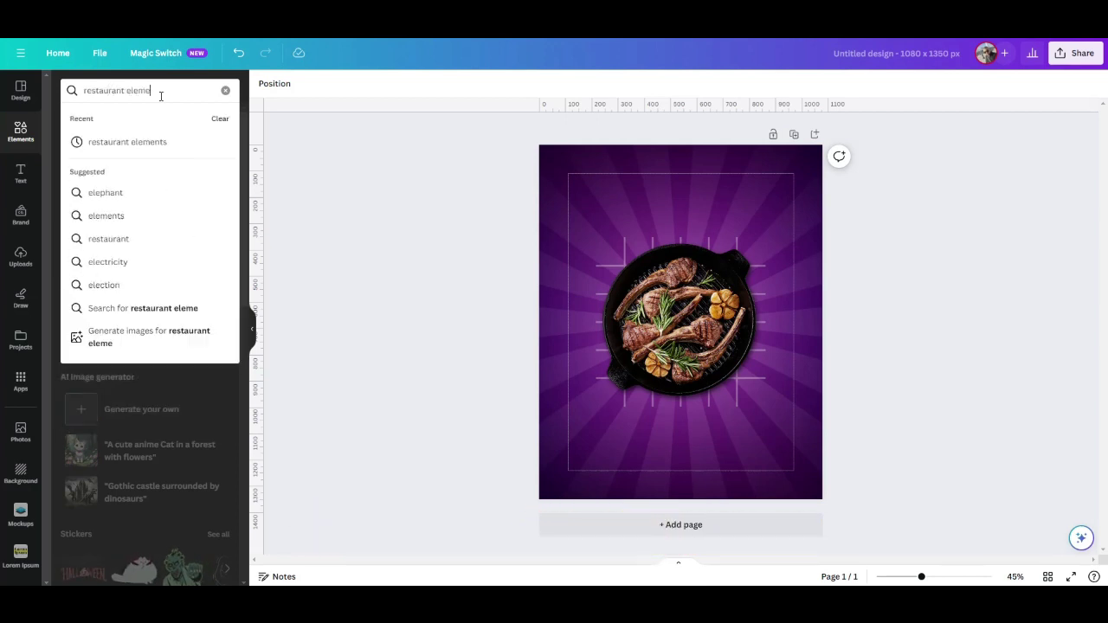
pyautogui.write('nt')
pyautogui.press('Return')
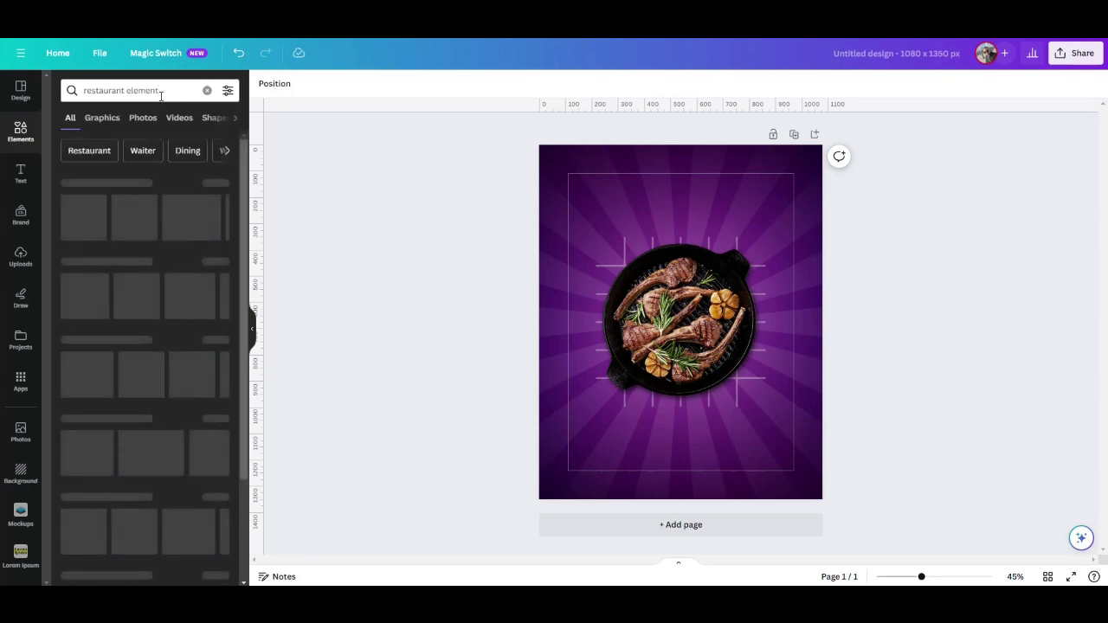
pyautogui.click(221, 184)
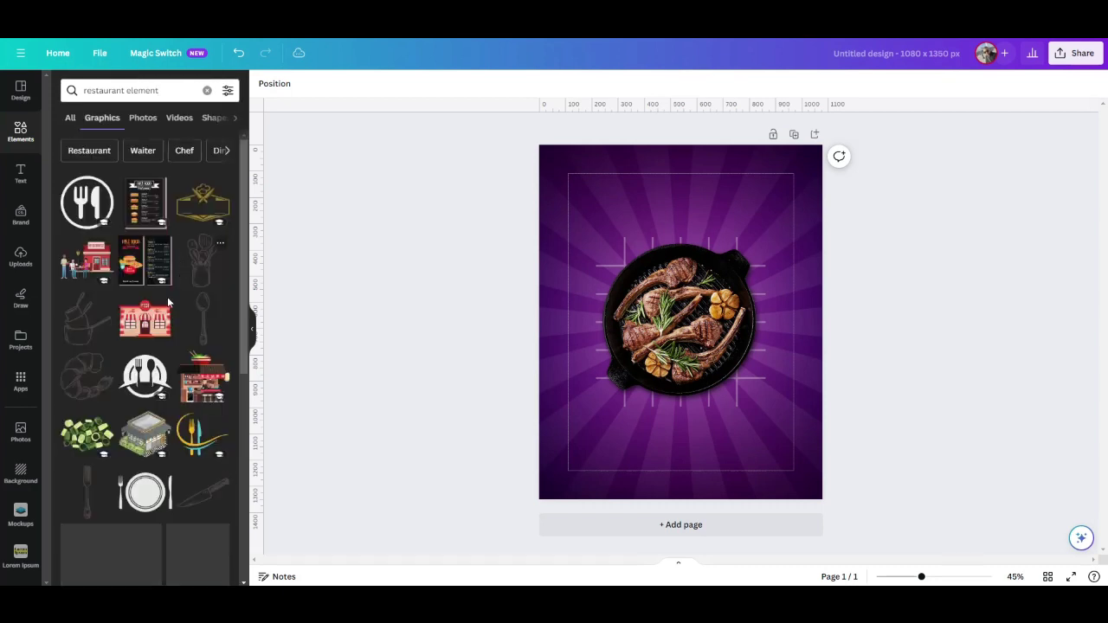
# Add the hand-drawn fork graphic to the page and place it upright just right of the skillet
pyautogui.scroll(-1, 98, 358)
pyautogui.scroll(-3, 99, 358)
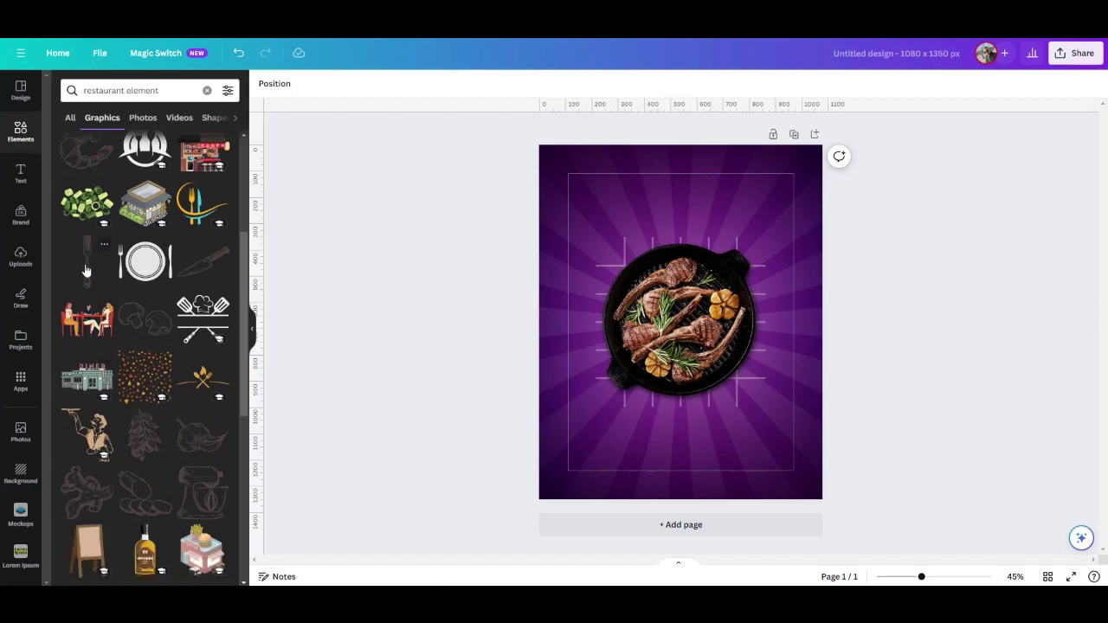
pyautogui.scroll(-5, 87, 344)
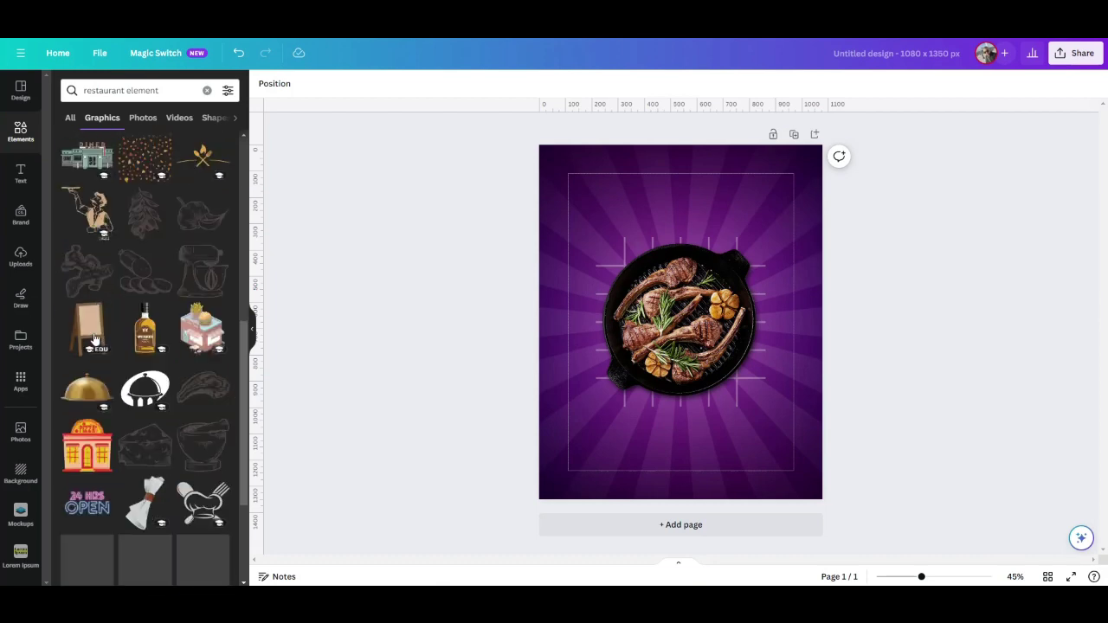
pyautogui.scroll(2, 97, 337)
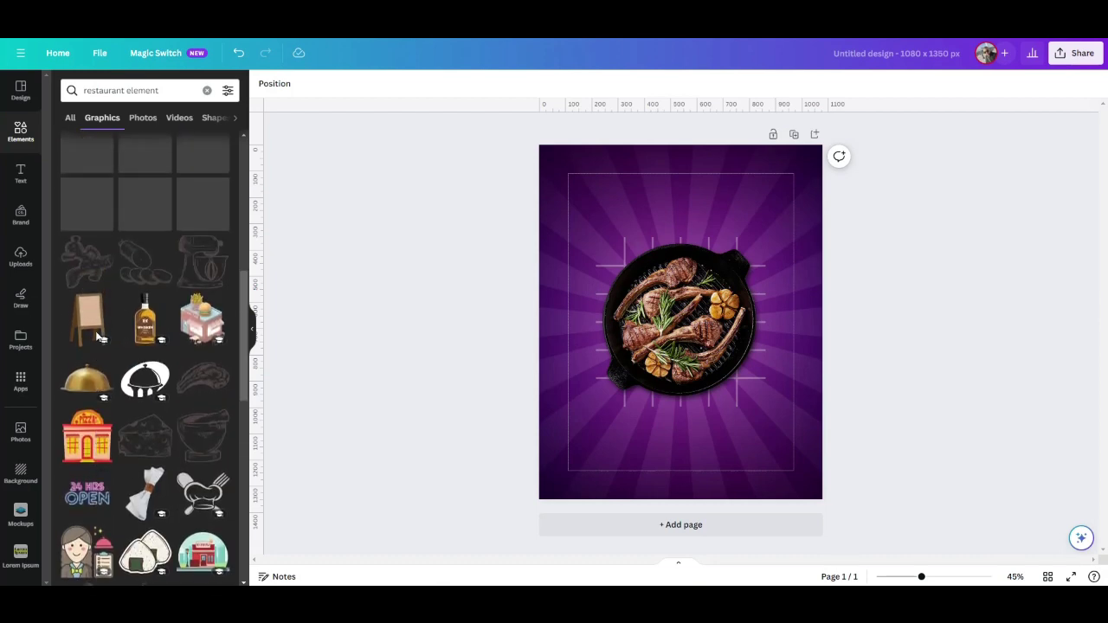
pyautogui.scroll(2, 90, 306)
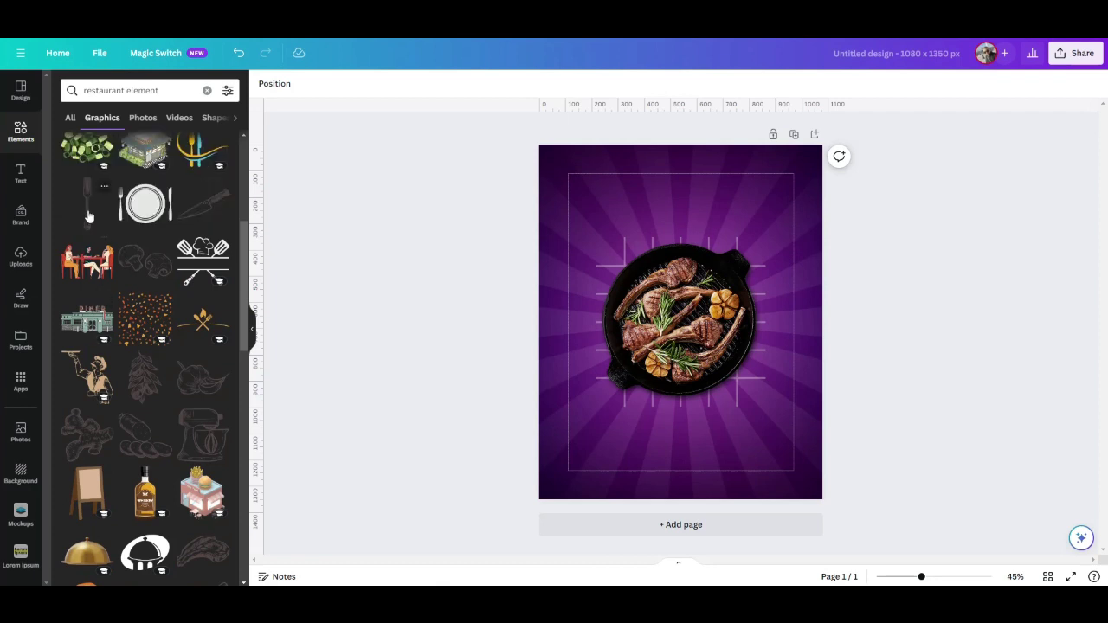
pyautogui.click(86, 203)
pyautogui.moveTo(682, 356); pyautogui.dragTo(775, 348)
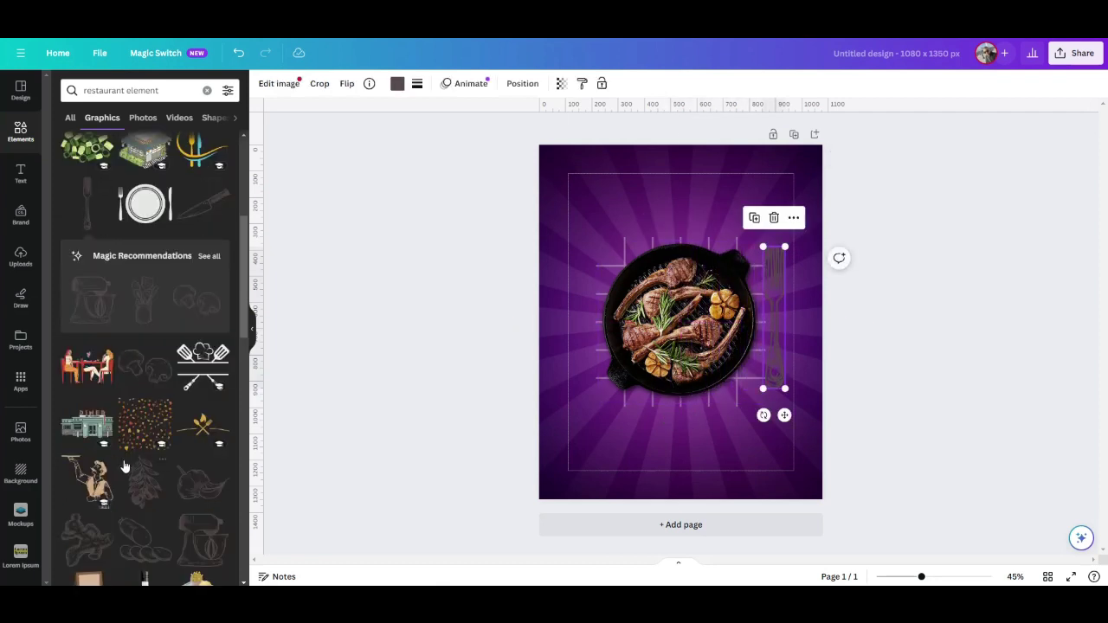
# Add the matching hand-drawn knife left of the skillet, shift the fork outward to the right margin, and level the knife with it
pyautogui.scroll(-8, 127, 466)
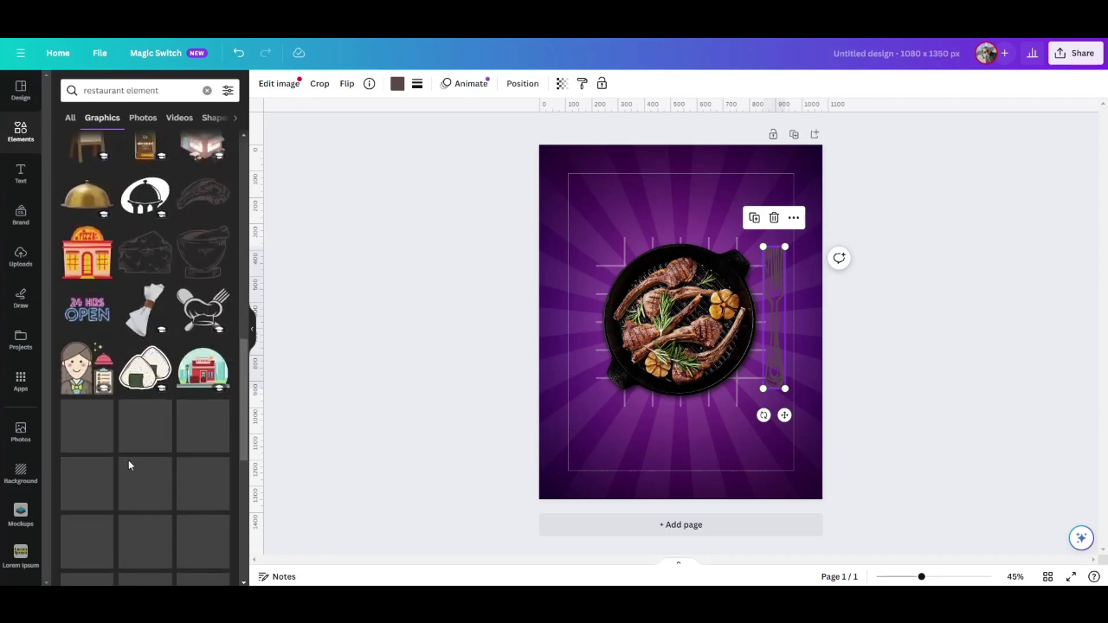
pyautogui.click(668, 371)
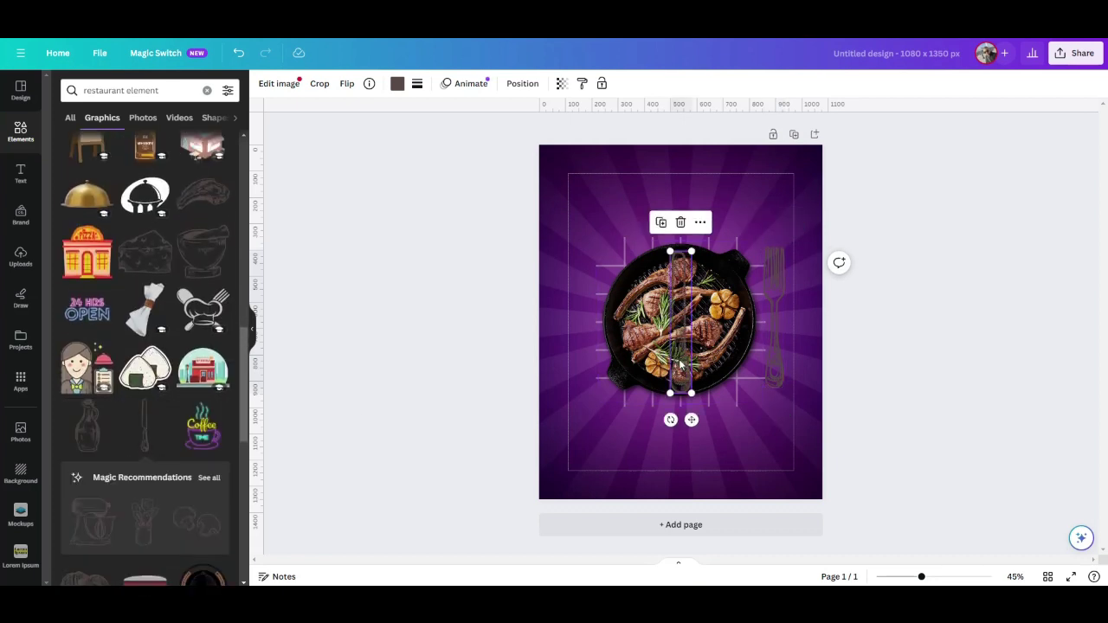
pyautogui.moveTo(680, 365); pyautogui.dragTo(580, 360)
pyautogui.moveTo(774, 343); pyautogui.dragTo(783, 345)
pyautogui.click(522, 366)
pyautogui.click(576, 367)
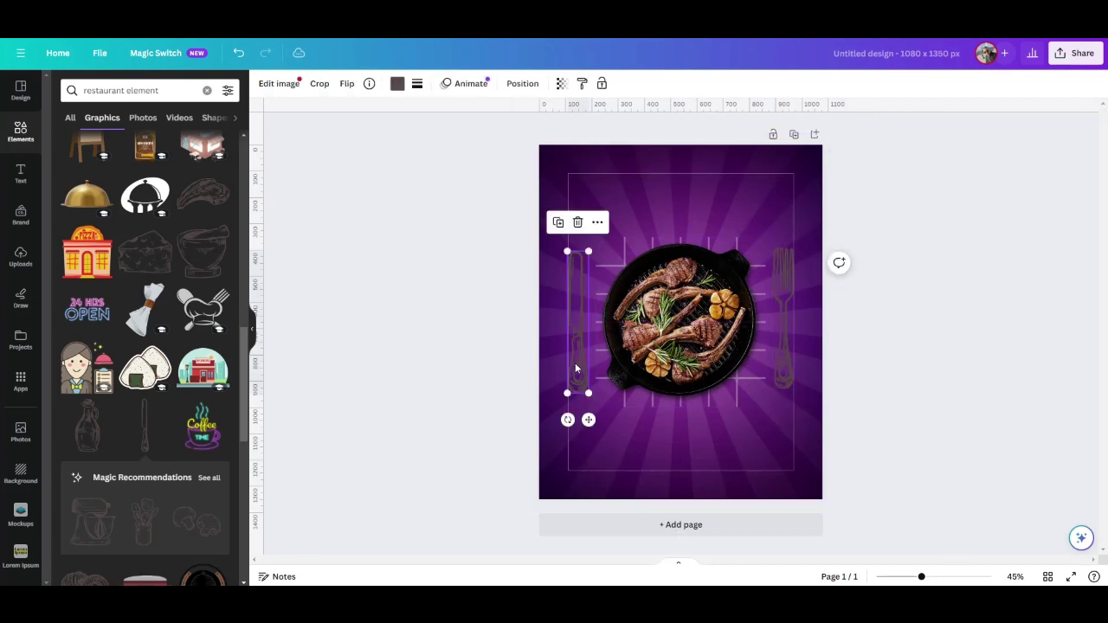
pyautogui.moveTo(576, 368); pyautogui.dragTo(574, 358)
pyautogui.click(420, 366)
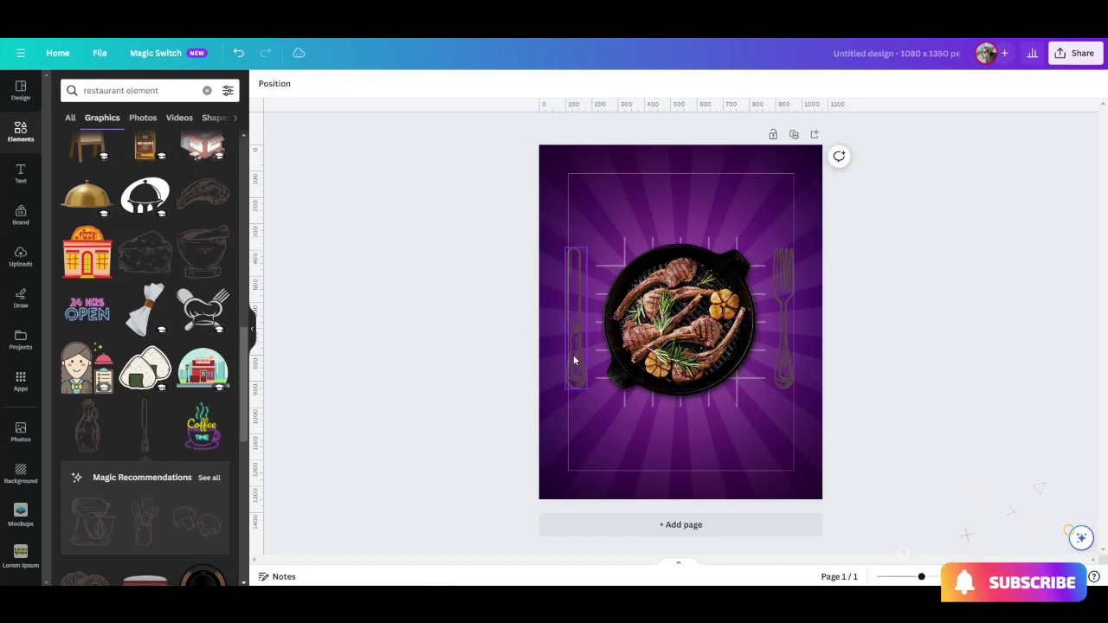
# Colour the knife and fork graphics white
pyautogui.click(573, 360)
pyautogui.click(126, 154)
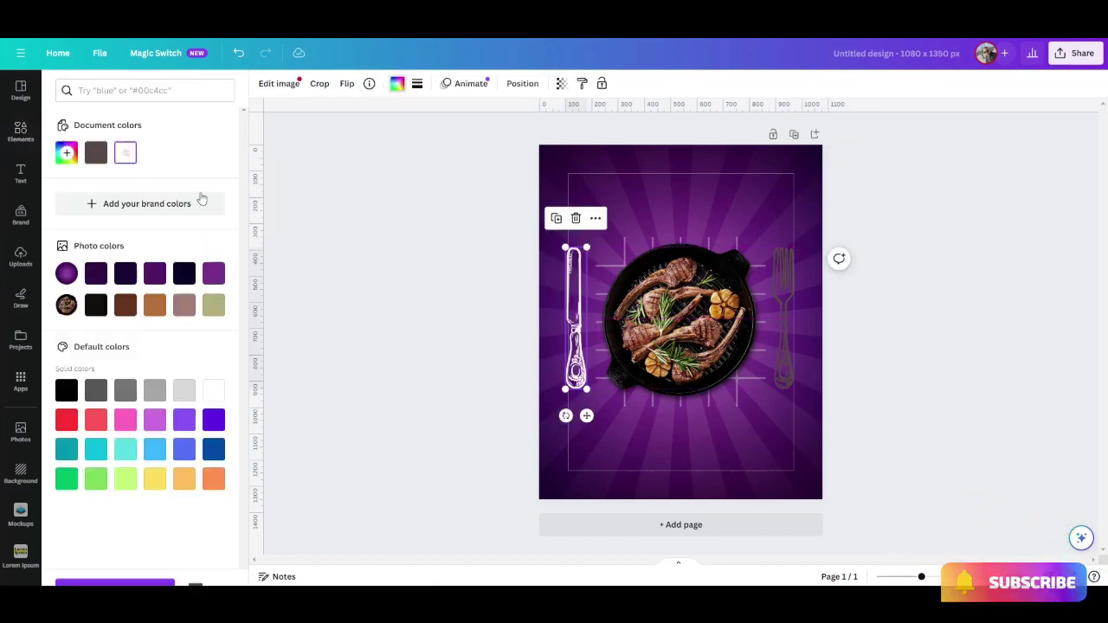
pyautogui.click(783, 320)
pyautogui.click(127, 156)
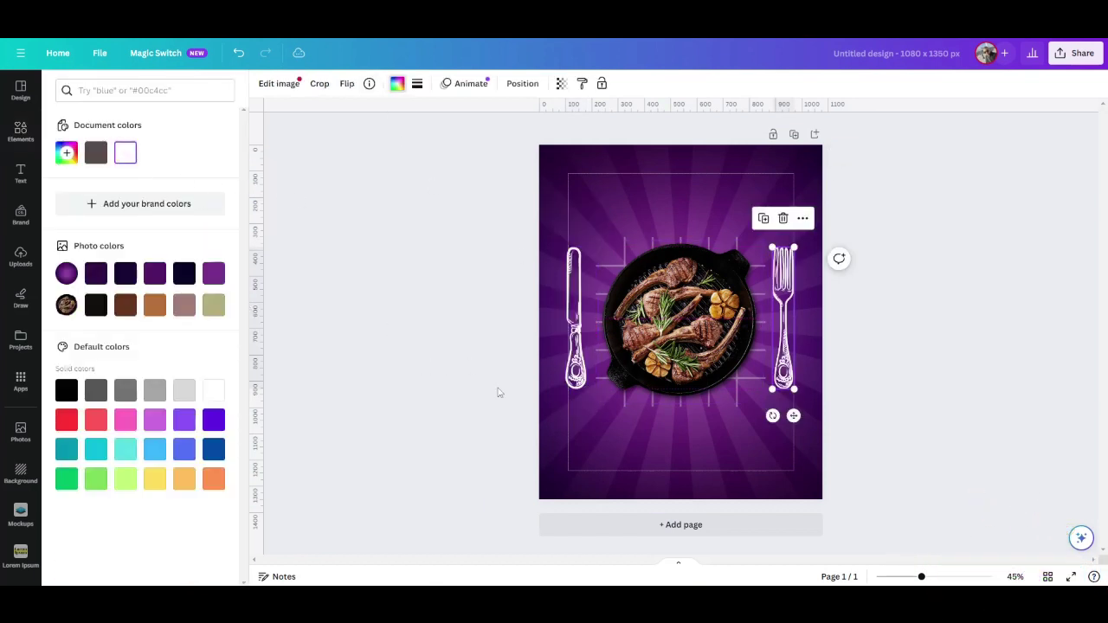
pyautogui.click(500, 395)
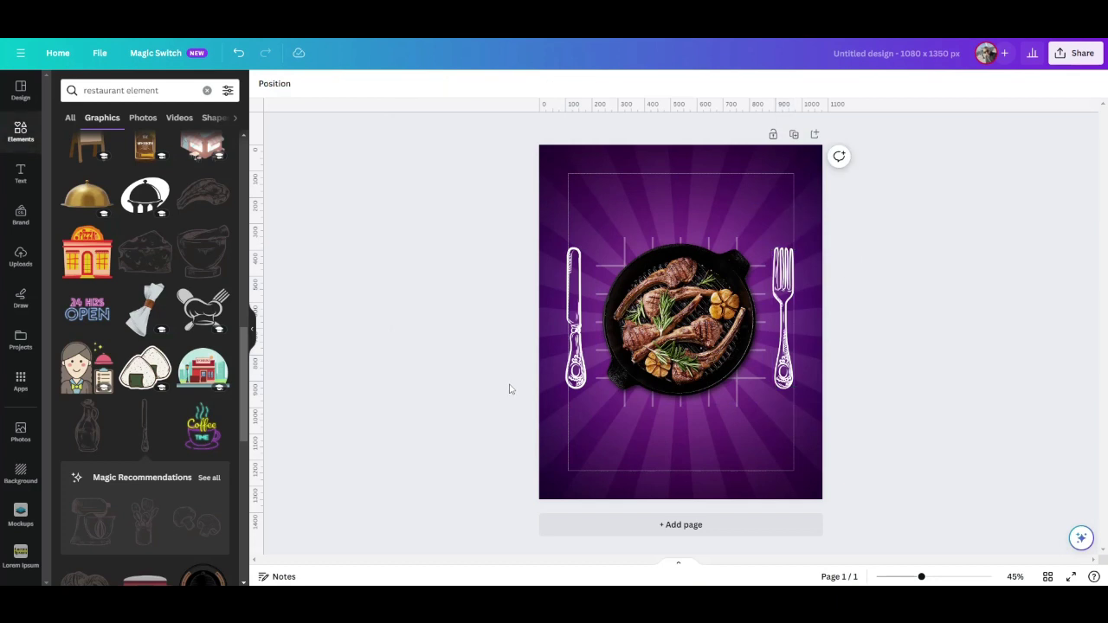
pyautogui.click(574, 316)
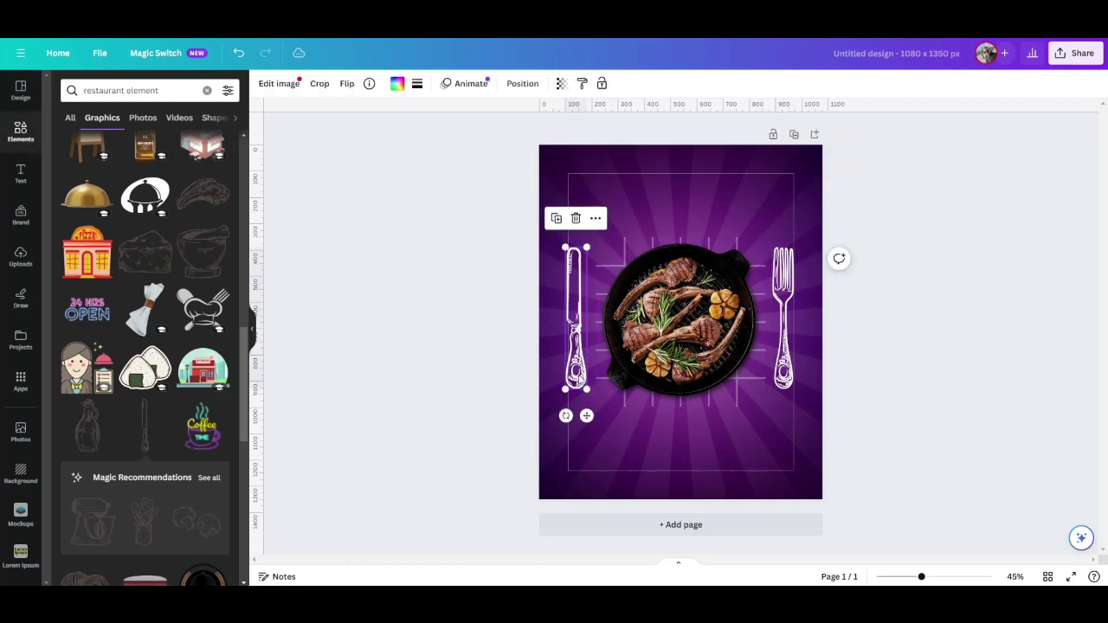
pyautogui.click(440, 388)
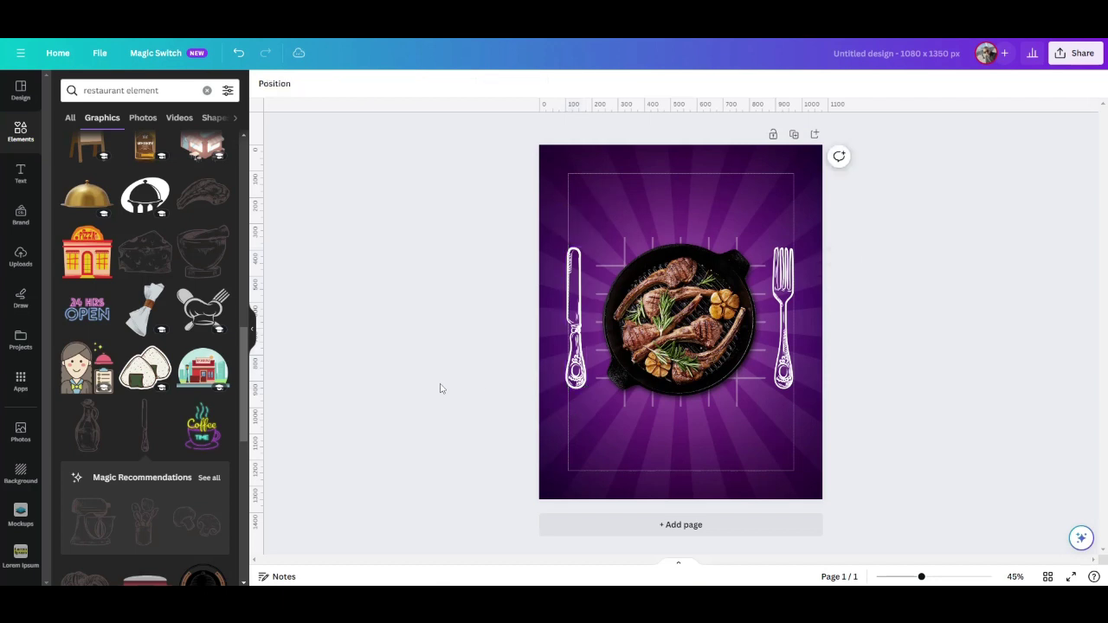
# Search the elements for "smoke effect" and show all matching graphics
pyautogui.click(206, 90)
pyautogui.write('s')
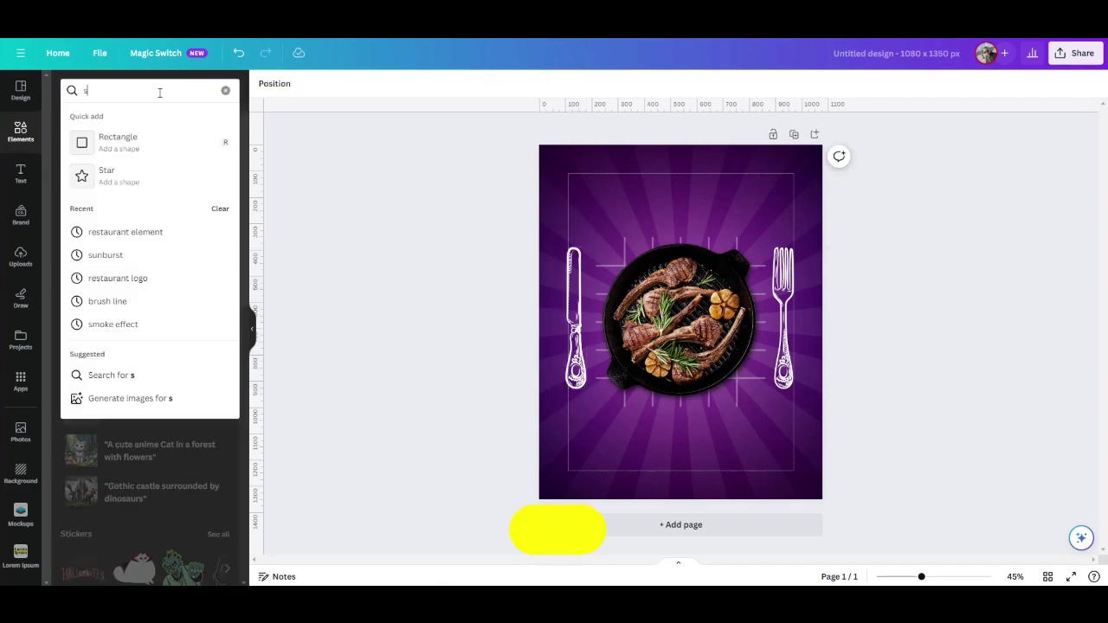
pyautogui.write('moke e')
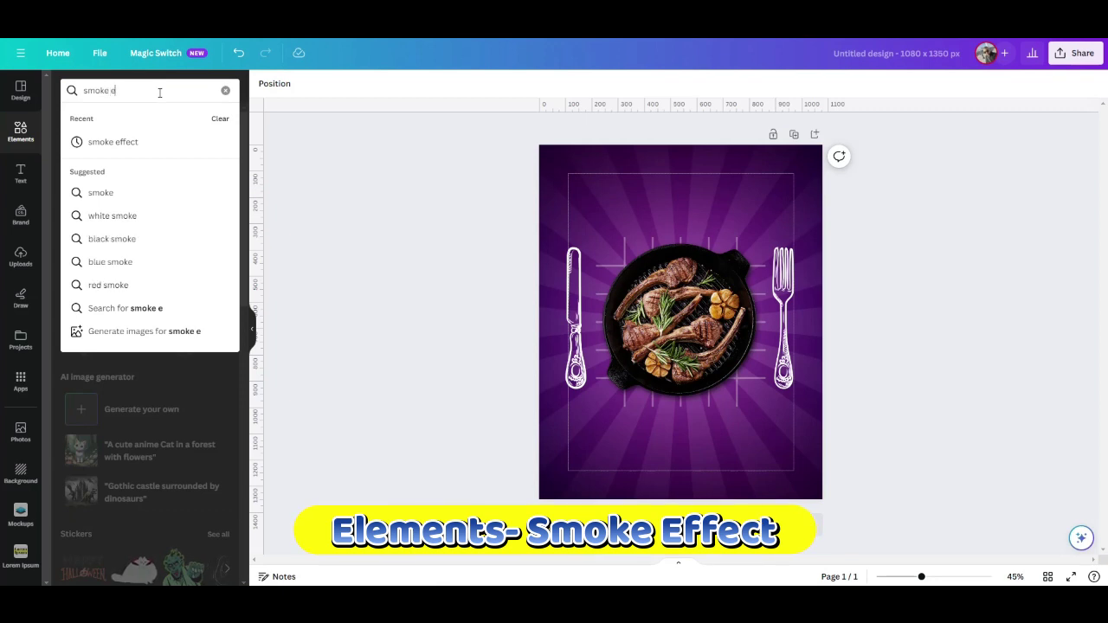
pyautogui.write('ffect')
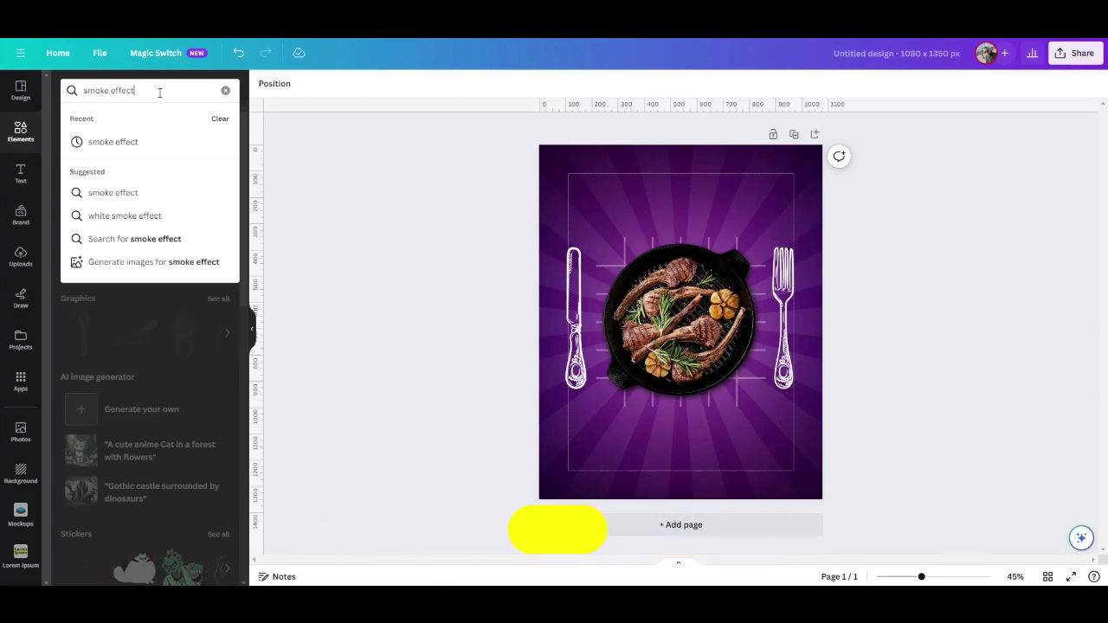
pyautogui.press('Return')
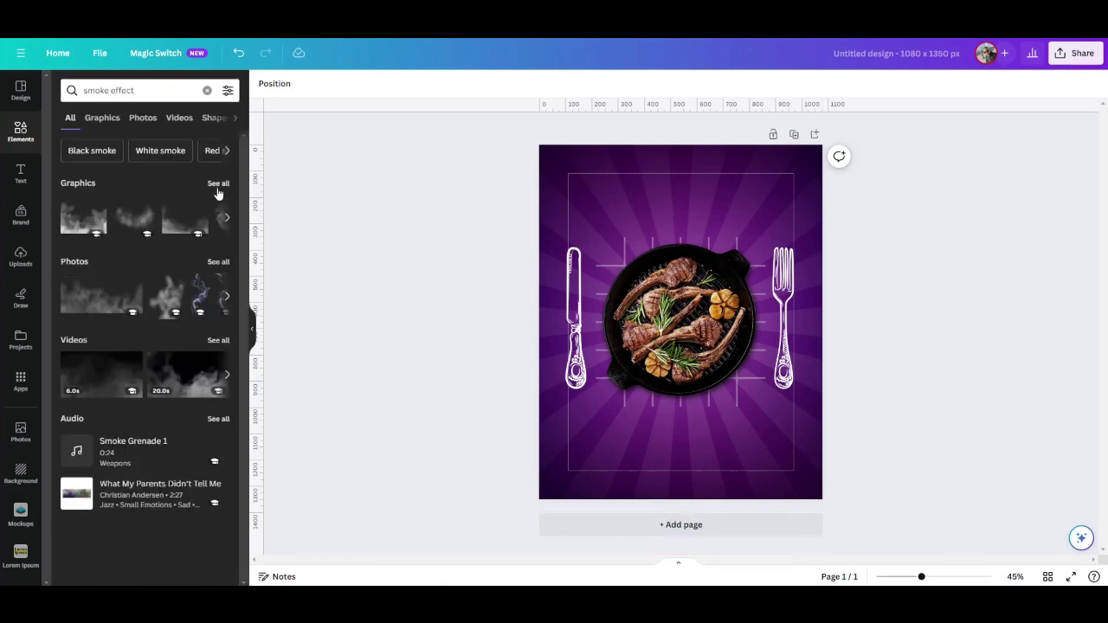
pyautogui.click(218, 184)
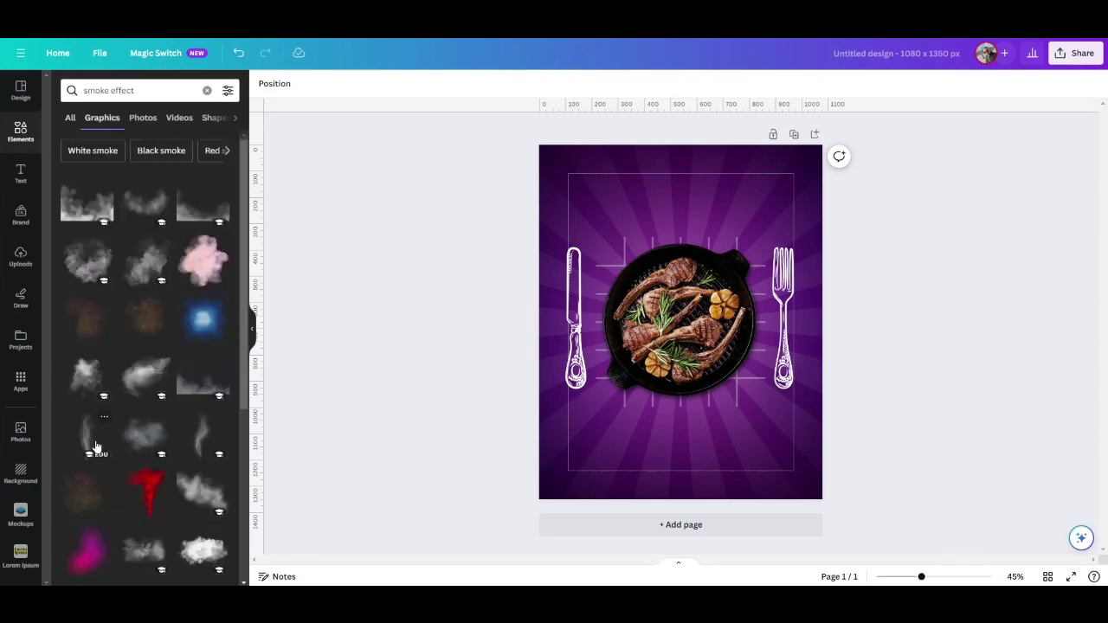
# Add the thin wispy white smoke graphic, shrink and tilt it, and arrange the smoke rising over the skillet
pyautogui.click(202, 439)
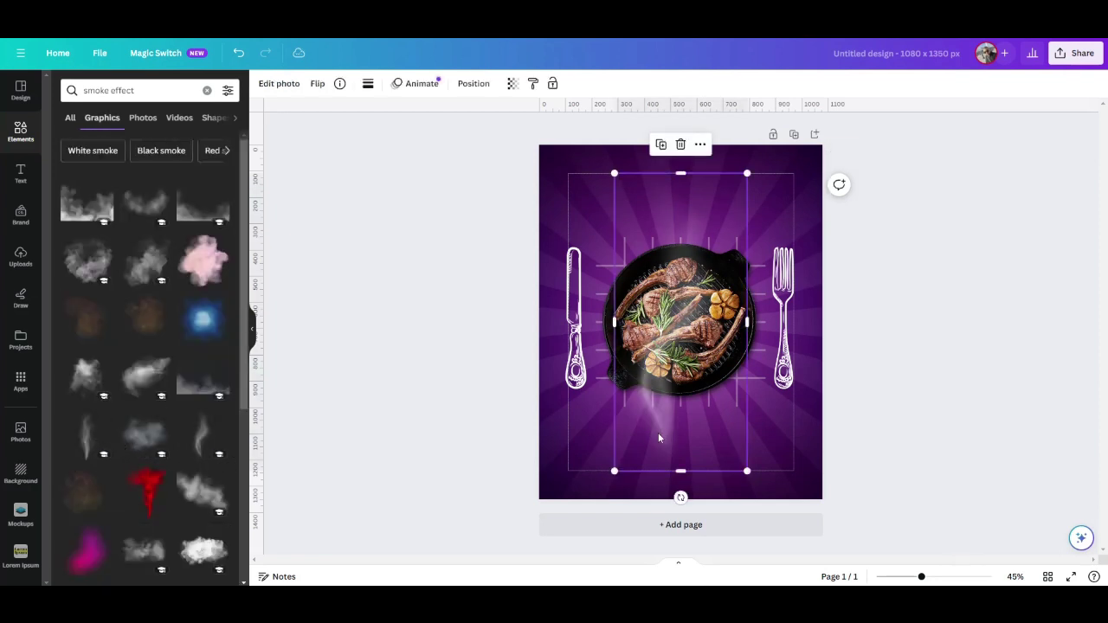
pyautogui.moveTo(616, 472); pyautogui.dragTo(658, 396)
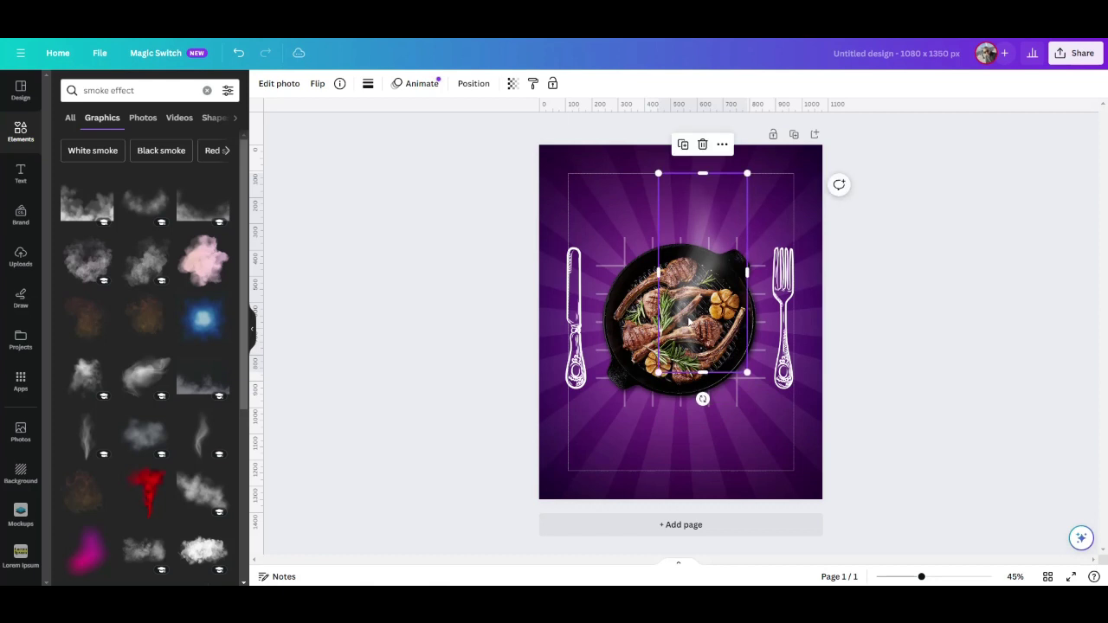
pyautogui.moveTo(686, 313); pyautogui.dragTo(645, 321)
pyautogui.moveTo(661, 404); pyautogui.dragTo(694, 404)
pyautogui.moveTo(664, 326); pyautogui.dragTo(636, 324)
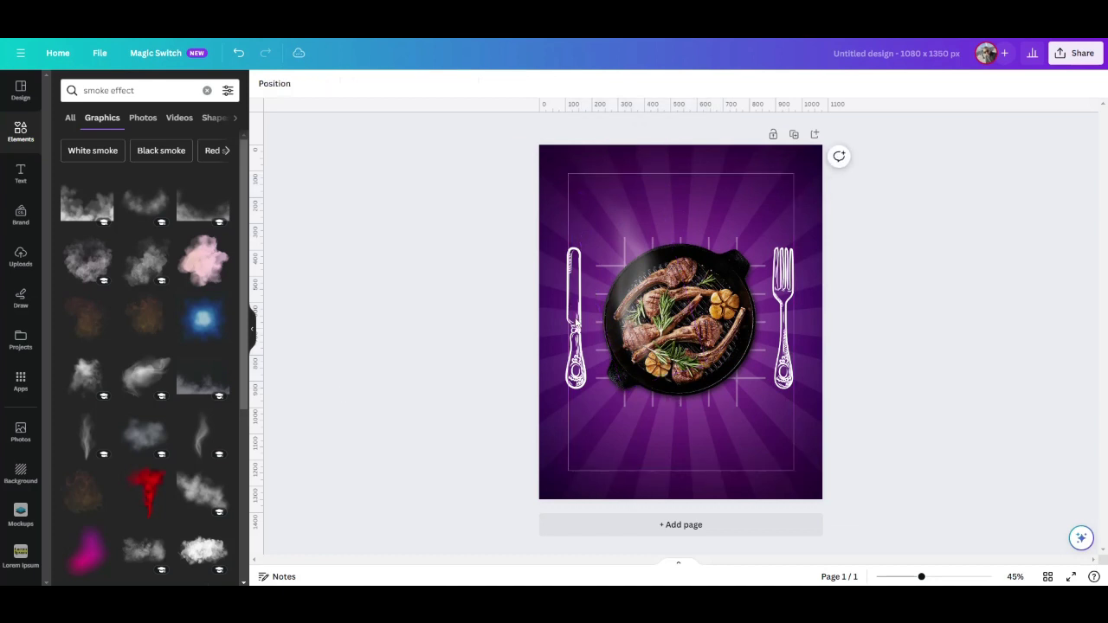
pyautogui.click(617, 140)
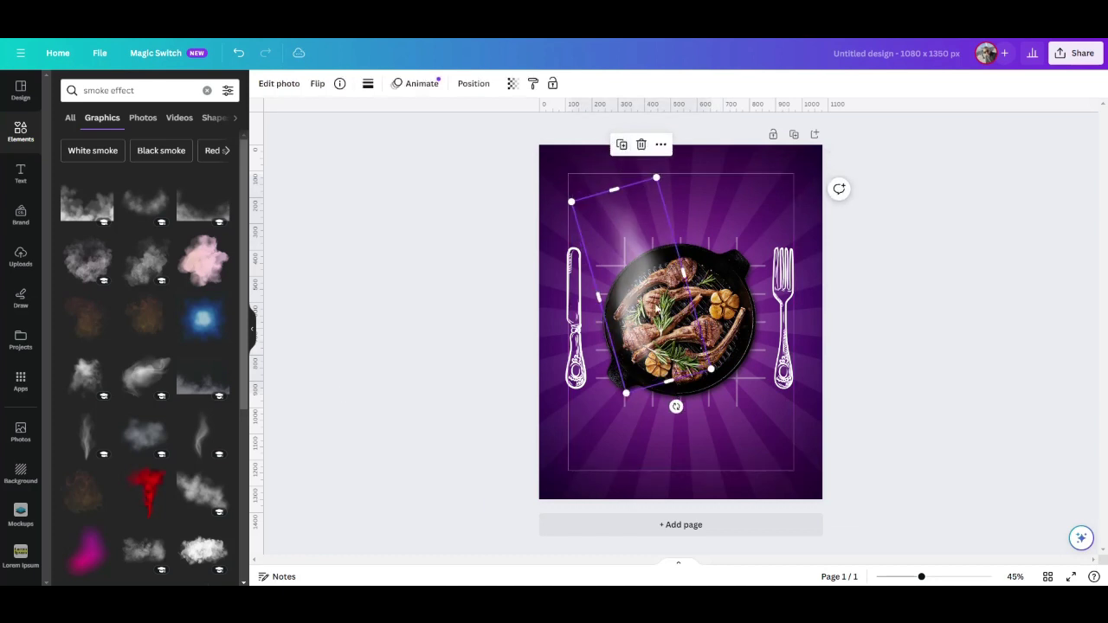
pyautogui.moveTo(675, 286); pyautogui.dragTo(706, 331)
pyautogui.click(690, 325)
pyautogui.click(414, 407)
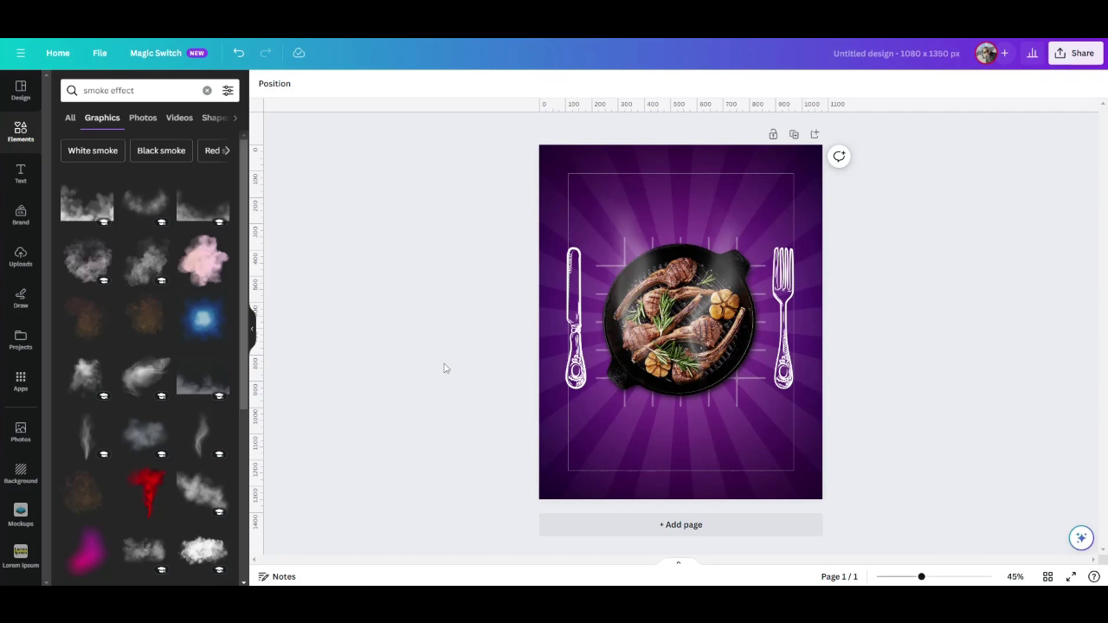
# Search the elements for "restaurant logo" and show all matching graphics
pyautogui.click(207, 90)
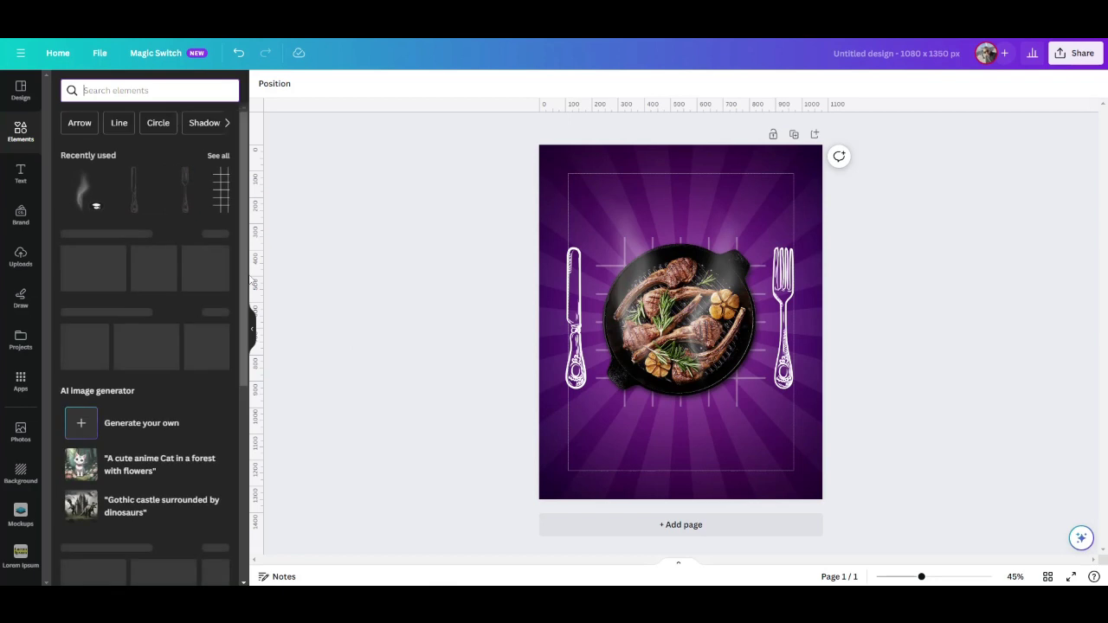
pyautogui.click(136, 92)
pyautogui.write('res')
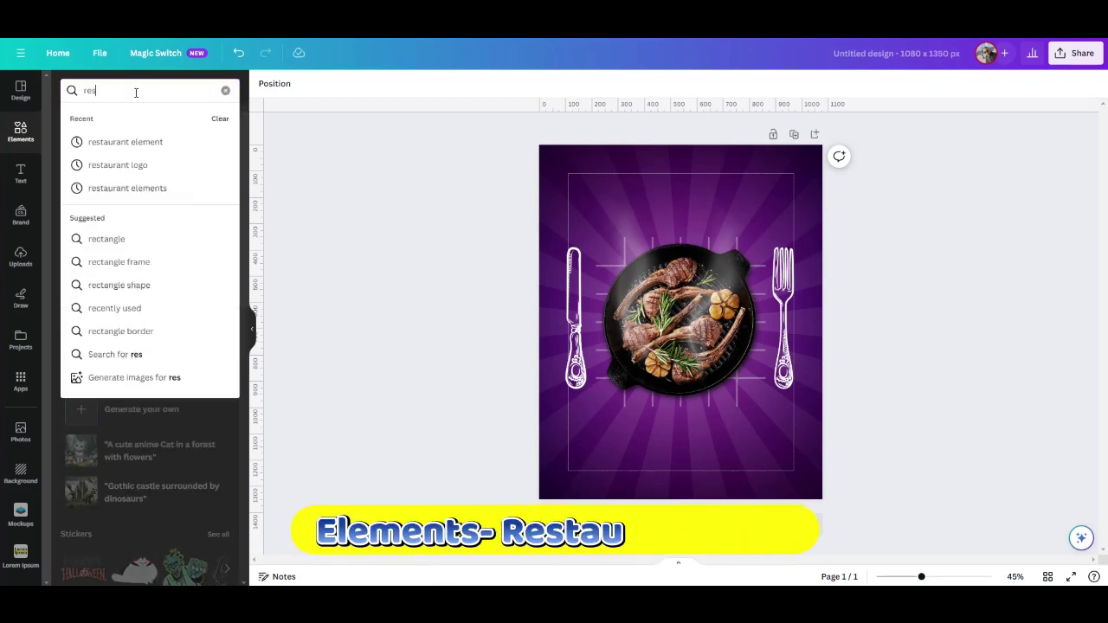
pyautogui.write('tauran')
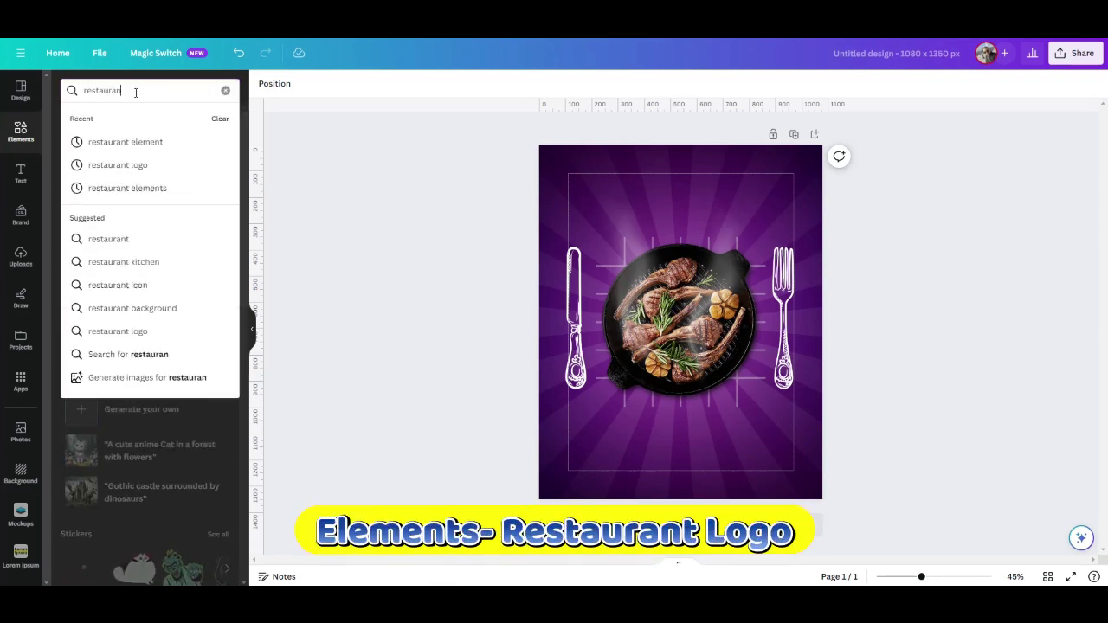
pyautogui.write('t logo')
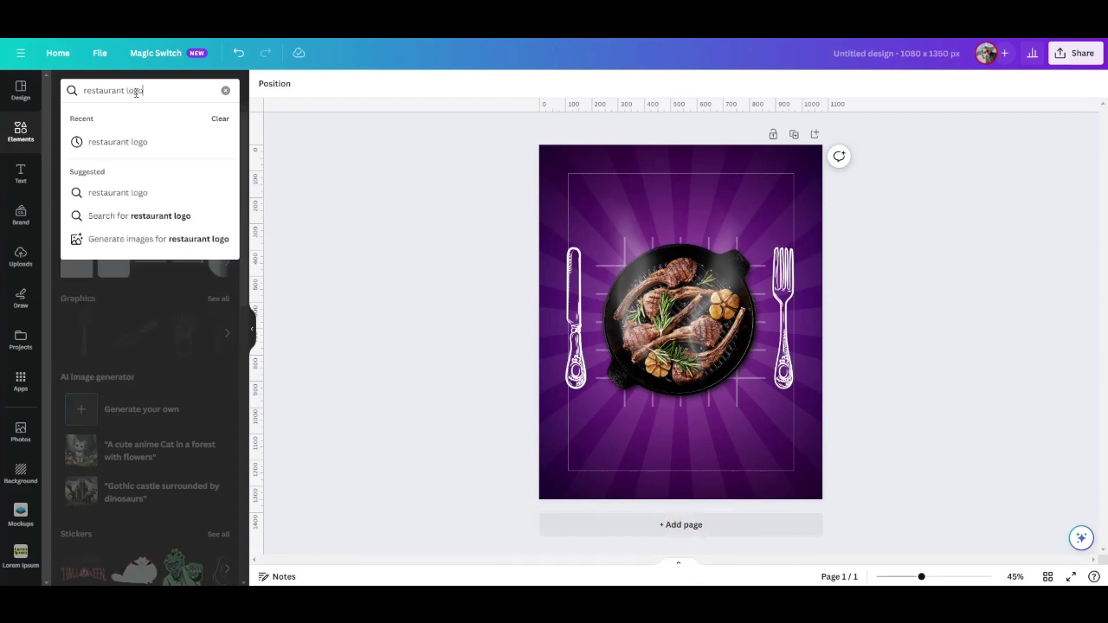
pyautogui.press('Return')
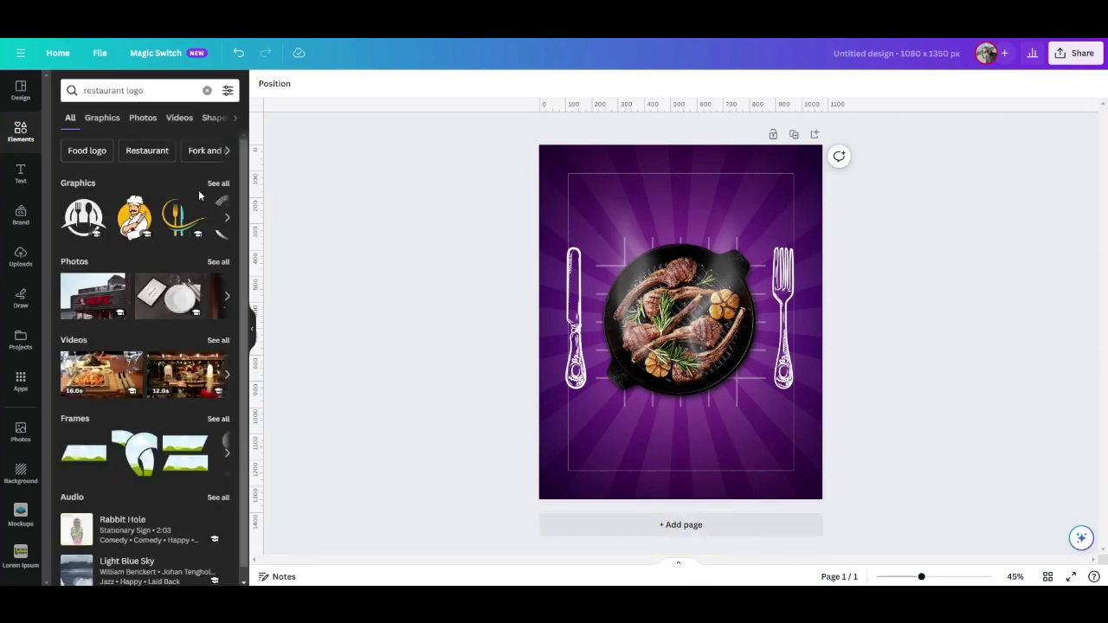
pyautogui.click(218, 183)
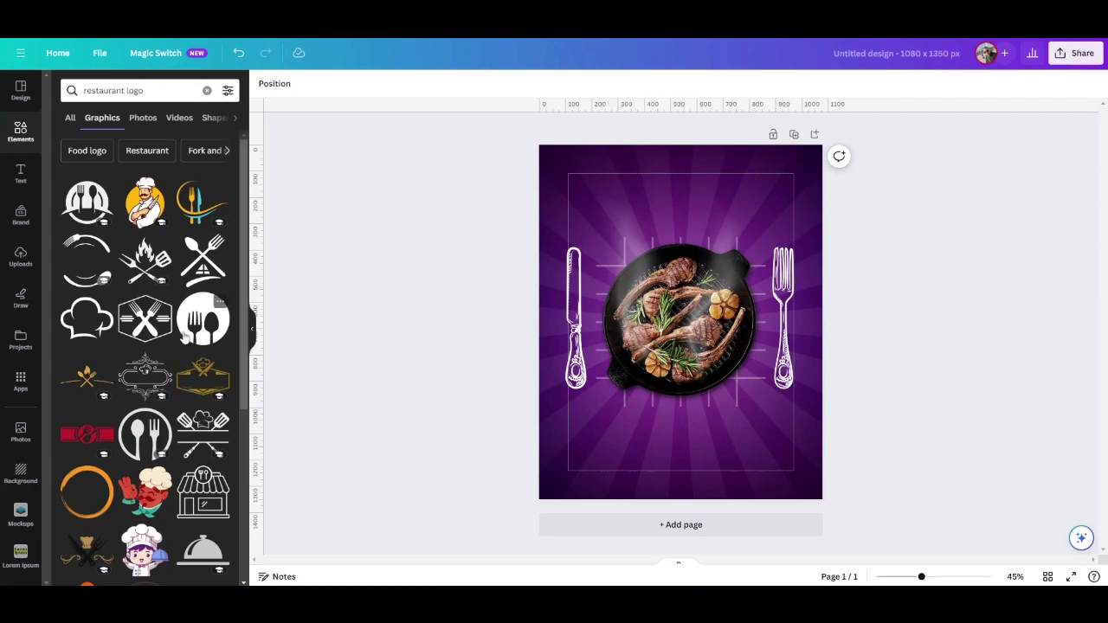
# Add the round fork-and-spoon logo to the upper part of the page and colour it white
pyautogui.click(191, 333)
pyautogui.moveTo(680, 322); pyautogui.dragTo(685, 224)
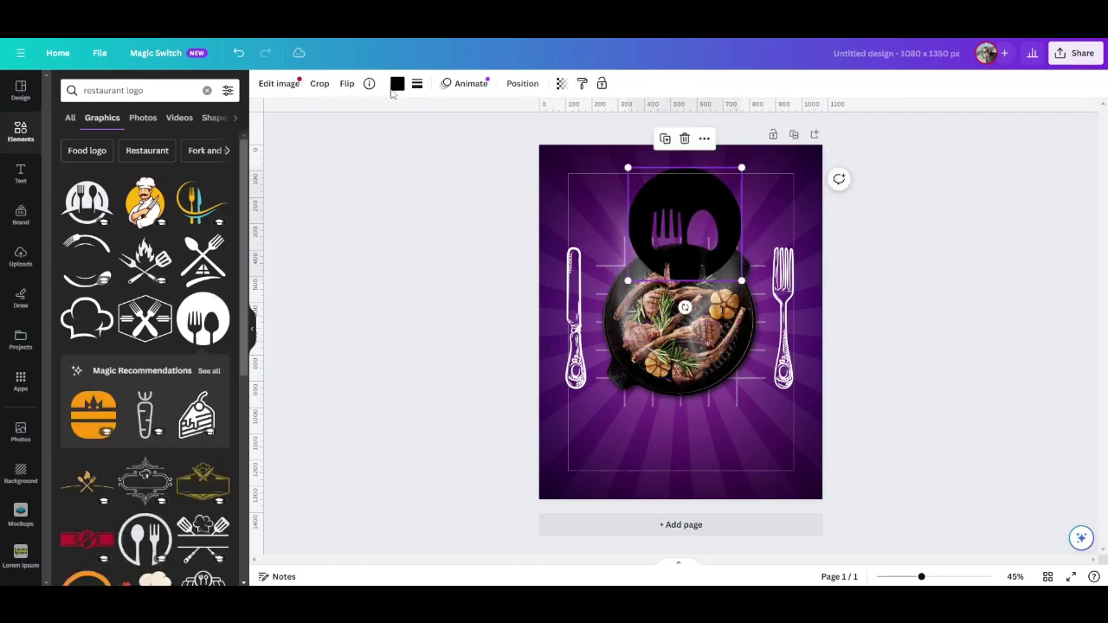
pyautogui.click(398, 84)
pyautogui.click(126, 153)
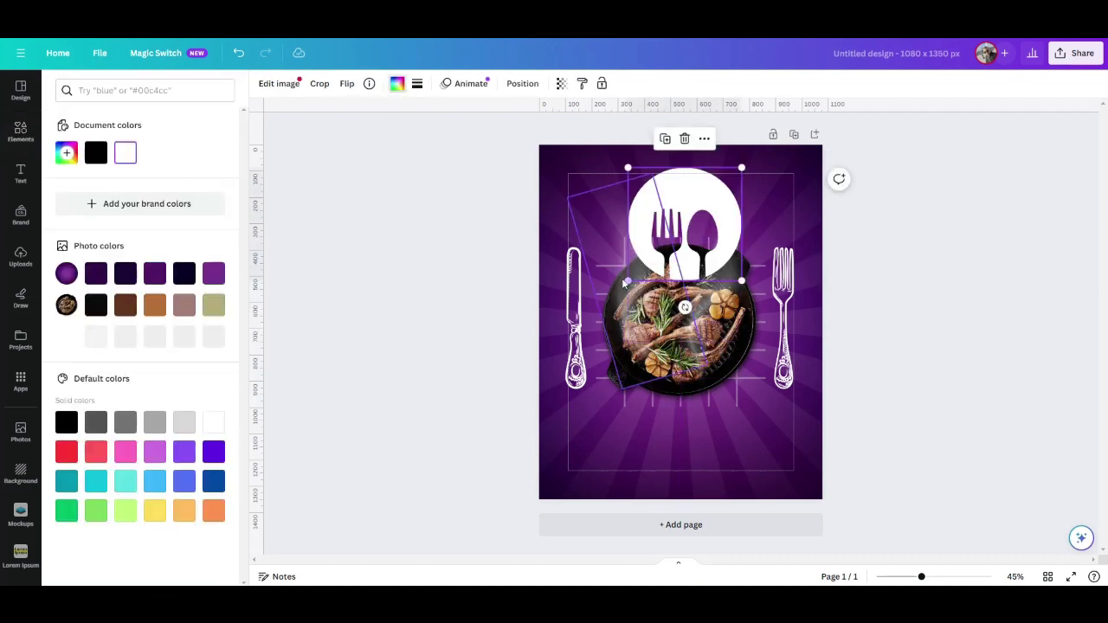
# Shrink the round logo to a small badge and centre it on the top edge of the thin frame
pyautogui.moveTo(625, 281); pyautogui.dragTo(680, 174)
pyautogui.click(378, 245)
pyautogui.click(386, 245)
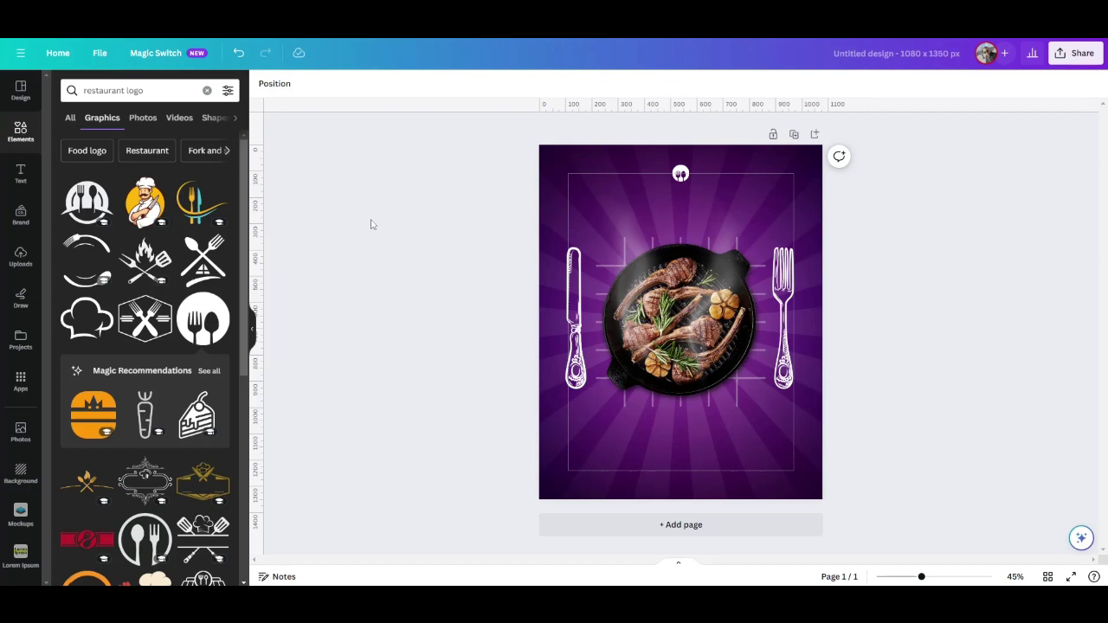
# Add a heading to the page with the text "Feast Palace Cafe"
pyautogui.click(20, 173)
pyautogui.click(144, 228)
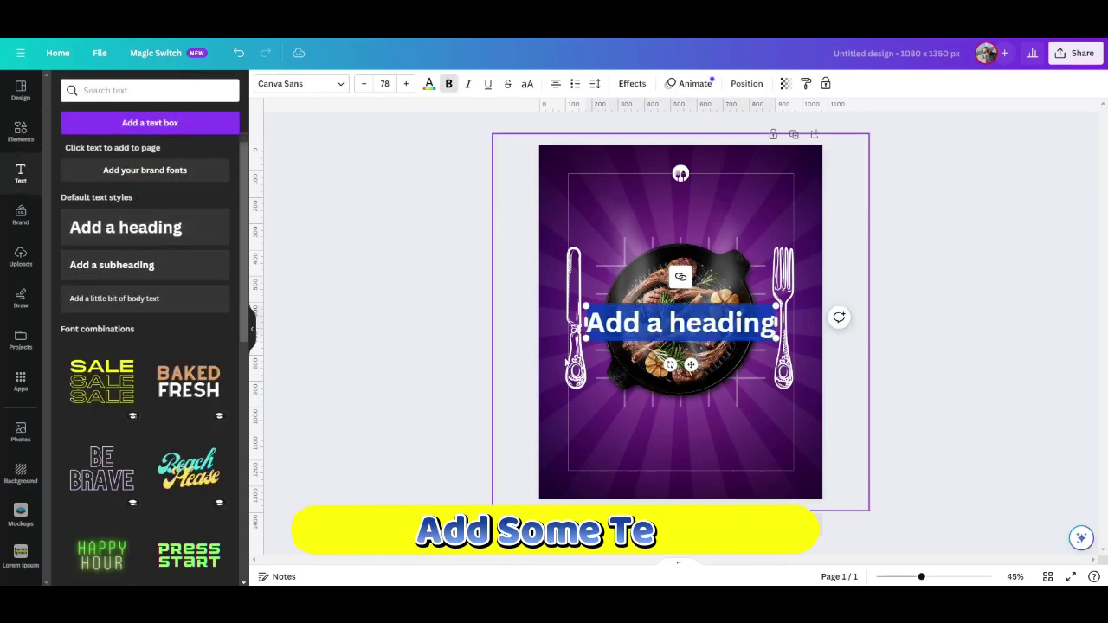
pyautogui.write('FE')
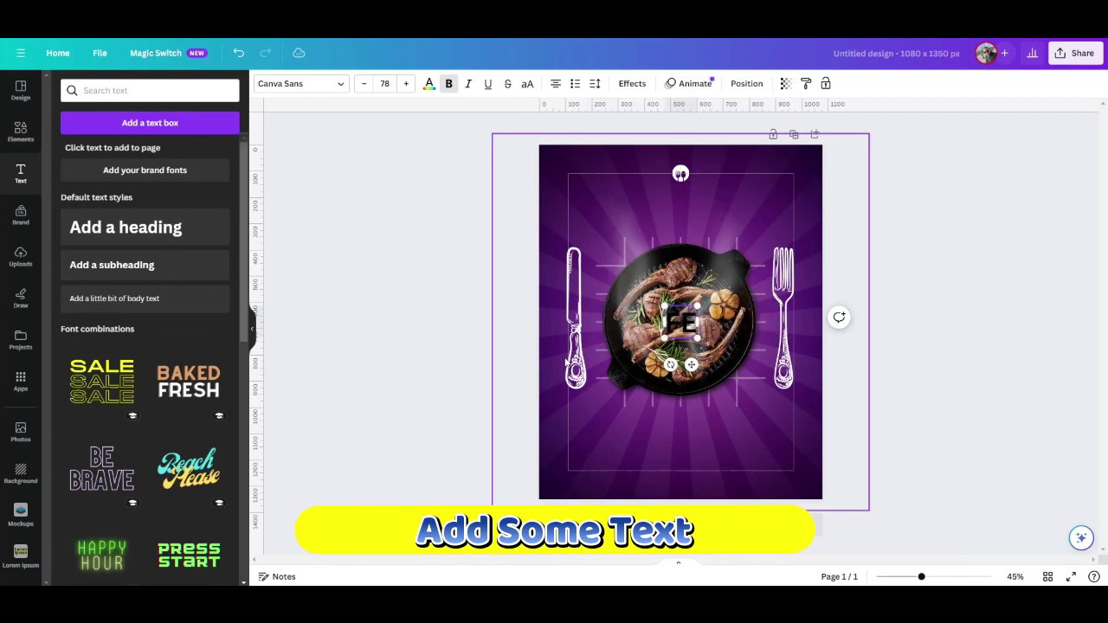
pyautogui.write('as')
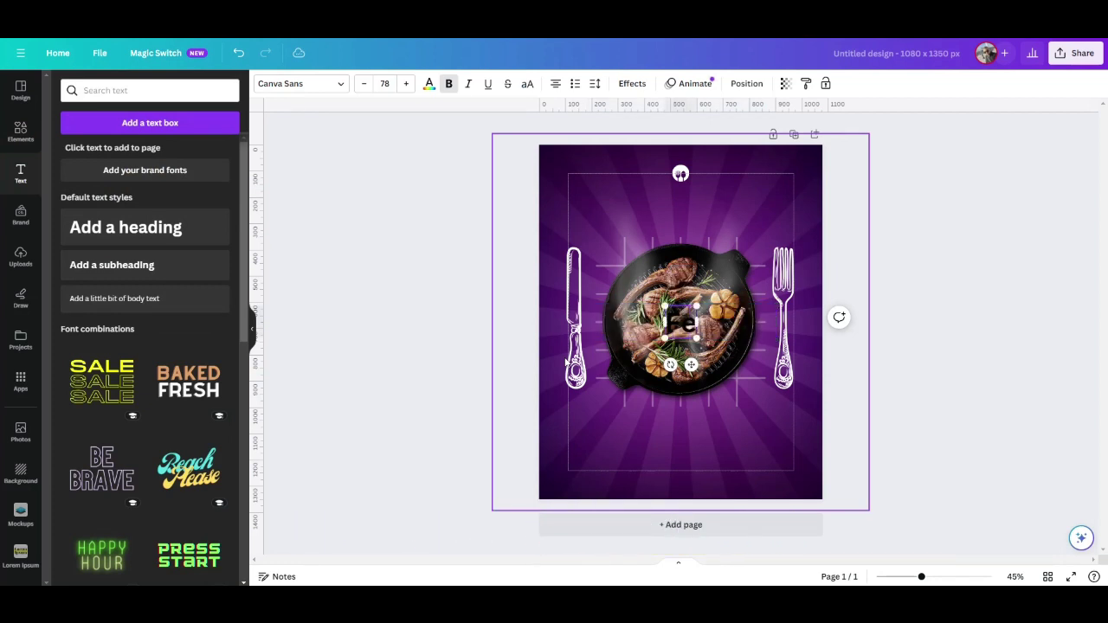
pyautogui.write('t')
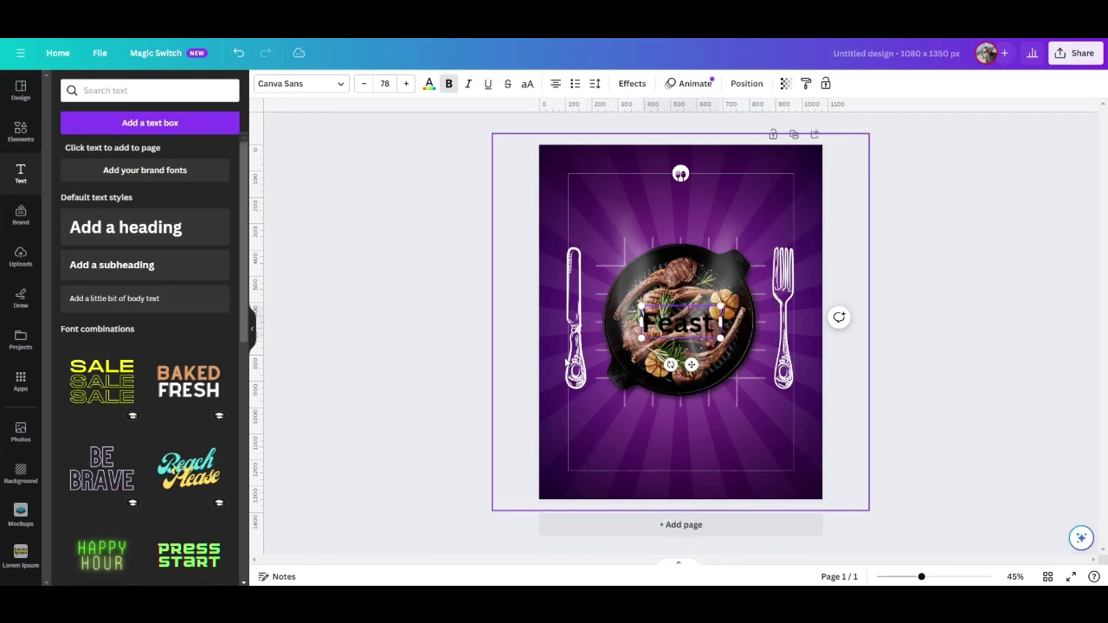
pyautogui.write(' Pata')
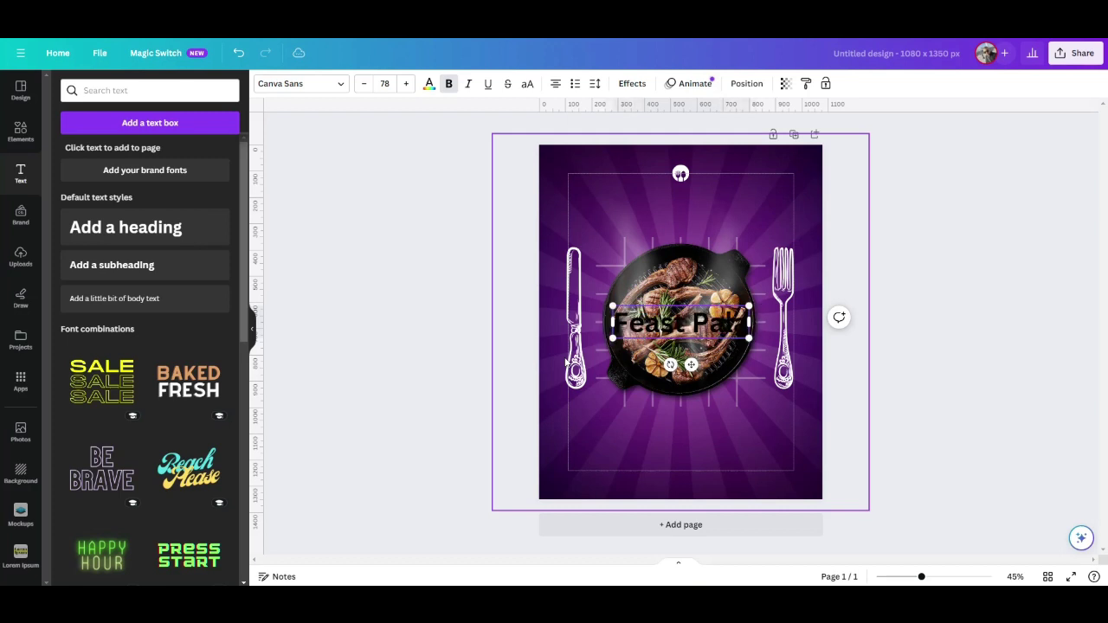
pyautogui.write('ce')
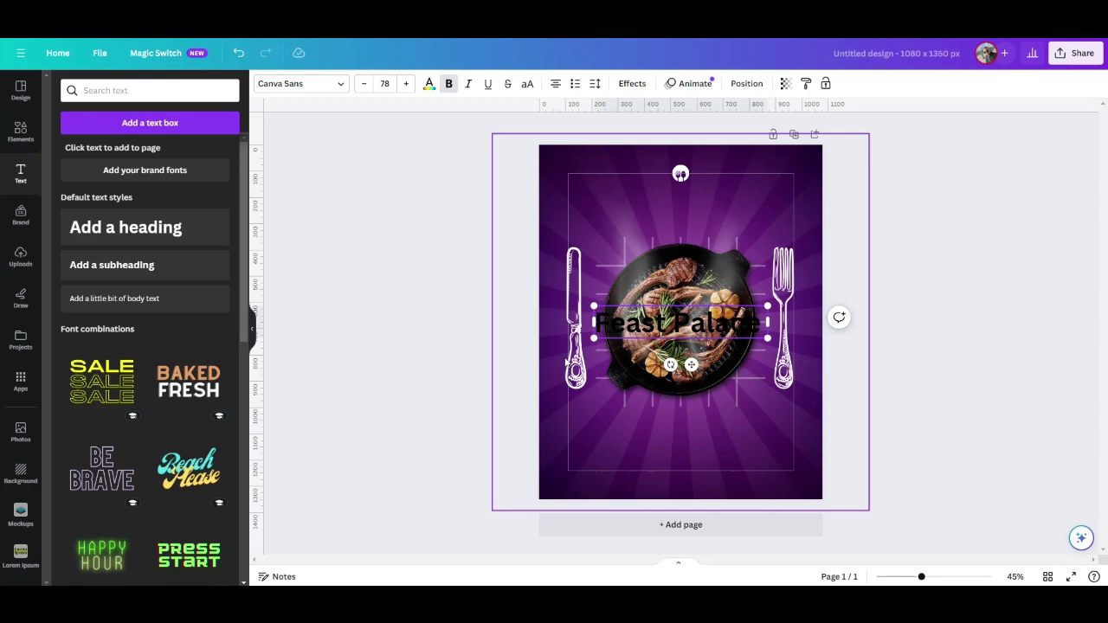
pyautogui.write(' Cafe')
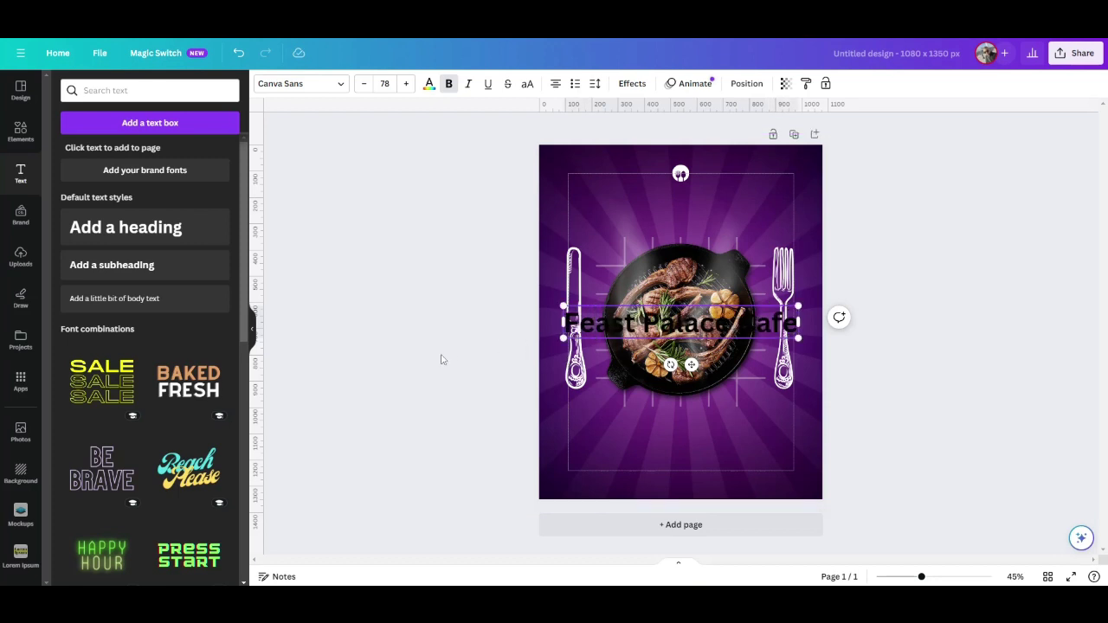
# Colour the "Feast Palace Cafe" heading white and move it above the skillet, below the logo
pyautogui.click(429, 84)
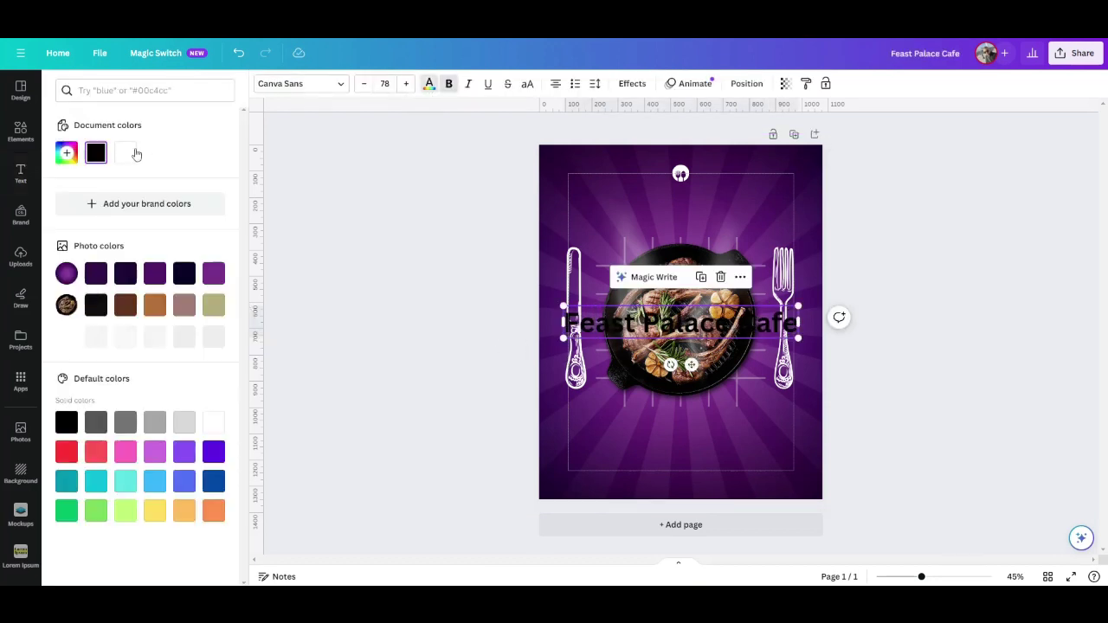
pyautogui.click(124, 154)
pyautogui.press('Escape')
pyautogui.moveTo(668, 332); pyautogui.dragTo(673, 232)
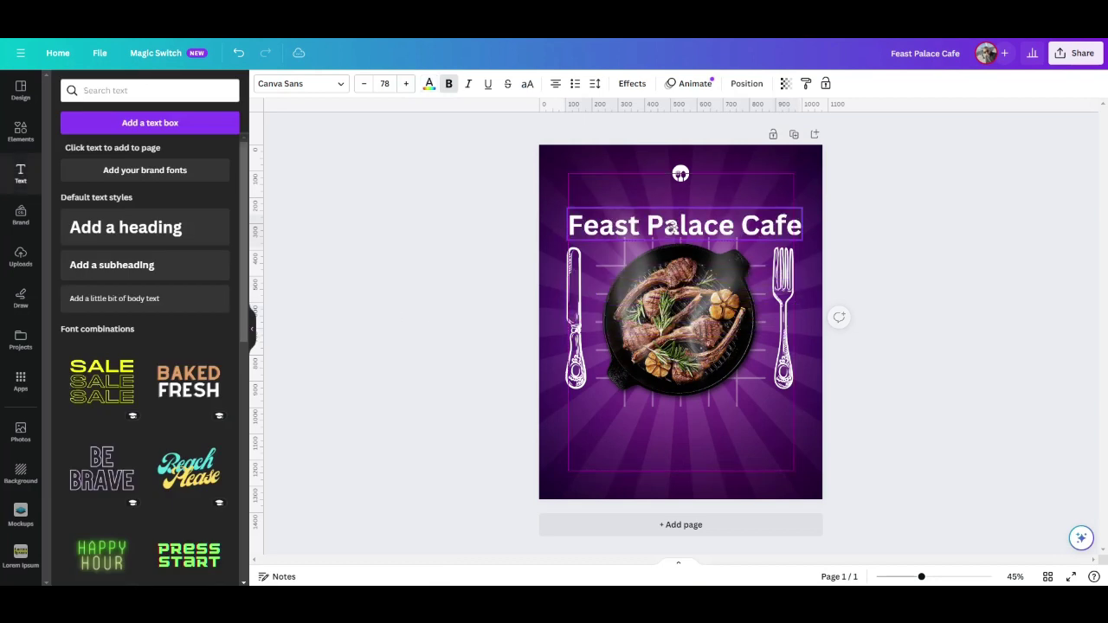
# Change the font of the "Feast Palace Cafe" heading to Asterlight
pyautogui.click(331, 84)
pyautogui.click(83, 122)
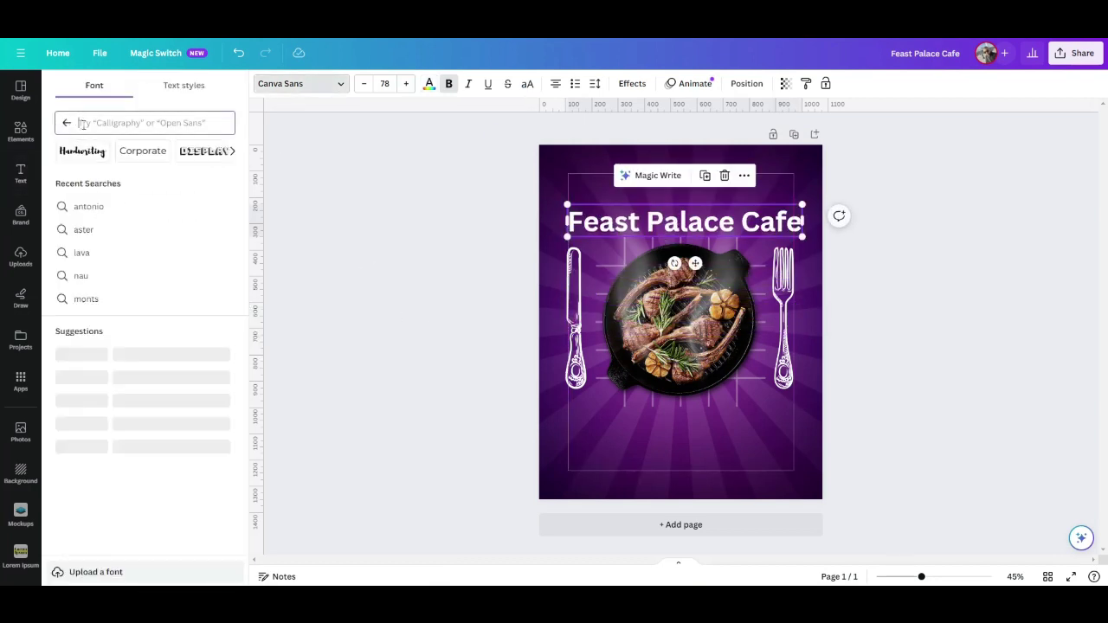
pyautogui.write('ant')
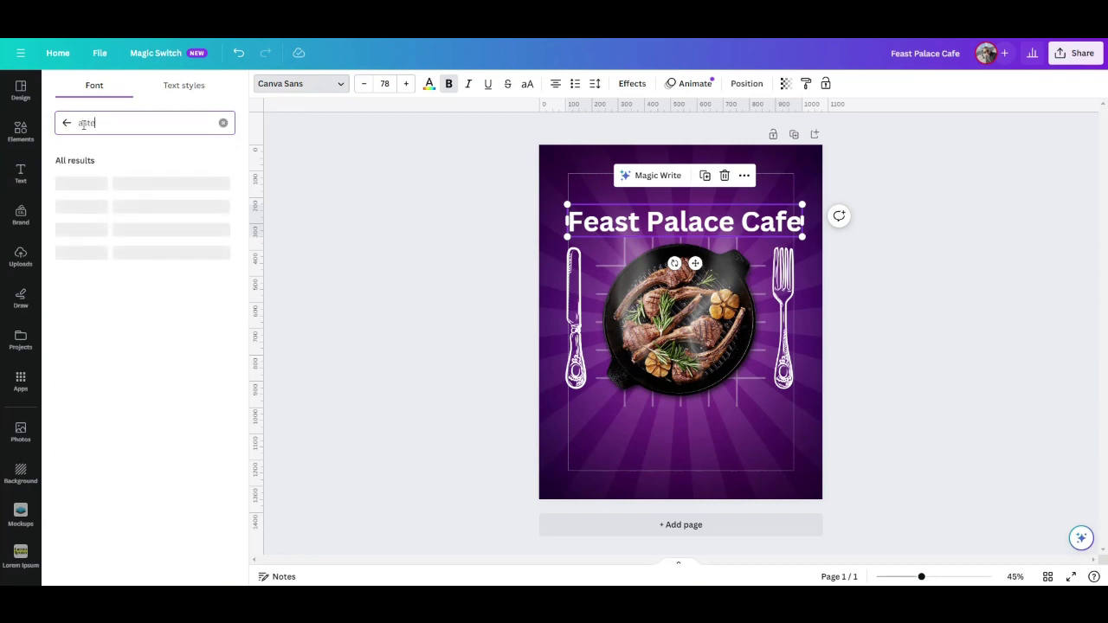
pyautogui.write('erlight')
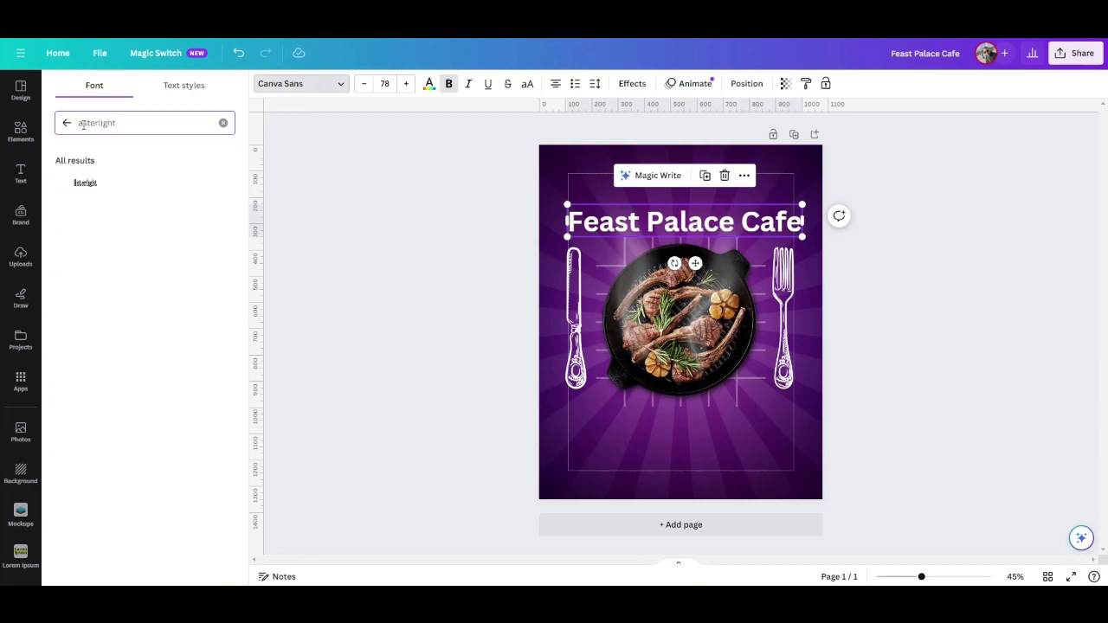
pyautogui.click(93, 189)
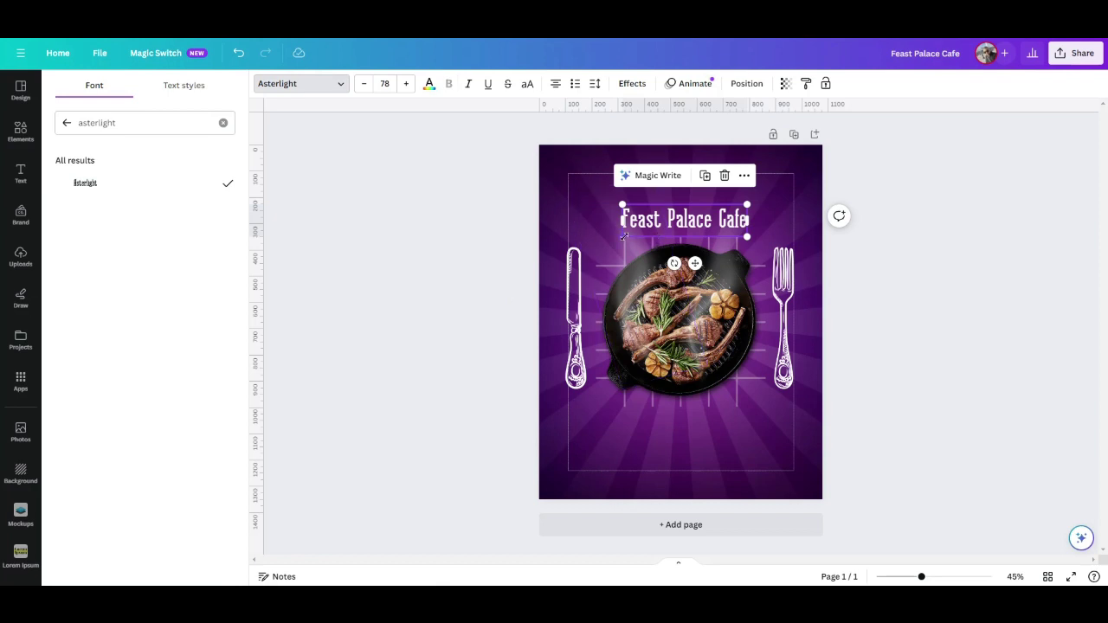
pyautogui.click(623, 236)
pyautogui.click(388, 229)
pyautogui.click(671, 223)
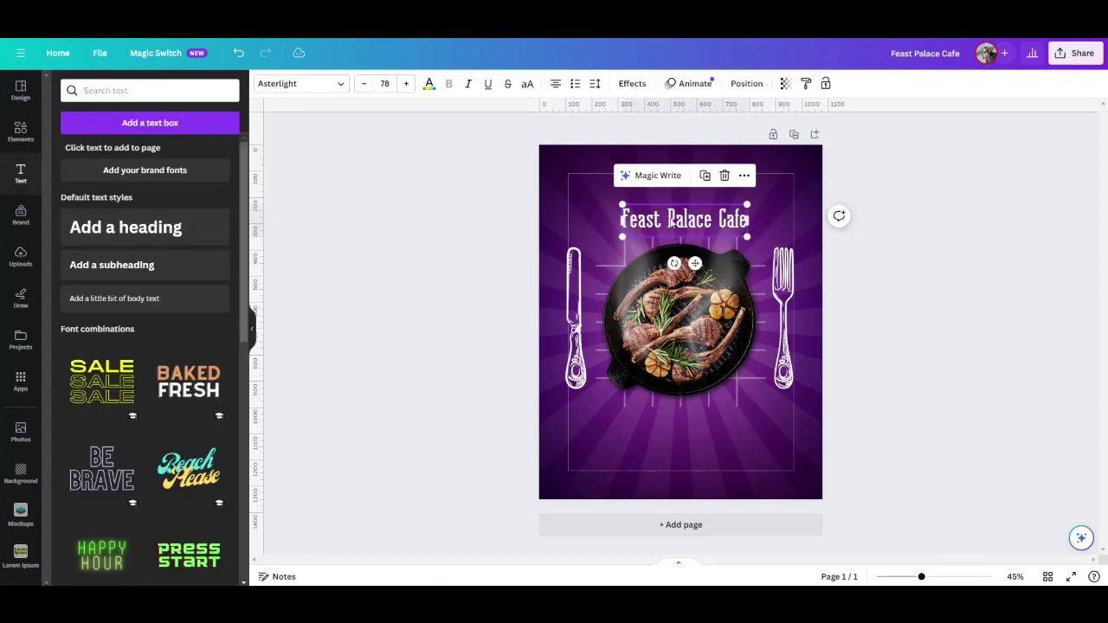
# Move the "Feast Palace Cafe" heading up directly beneath the round logo and reduce its font size to 44
pyautogui.moveTo(672, 223); pyautogui.dragTo(667, 200)
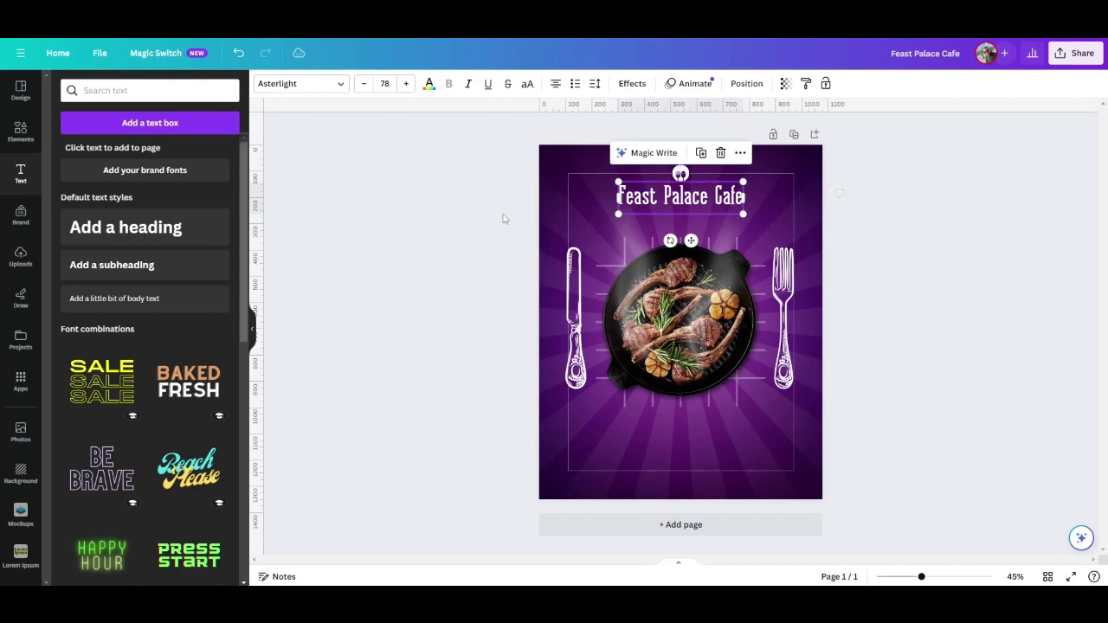
pyautogui.click(361, 84)
pyautogui.click(362, 84)
pyautogui.click(362, 84)
pyautogui.click(362, 84)
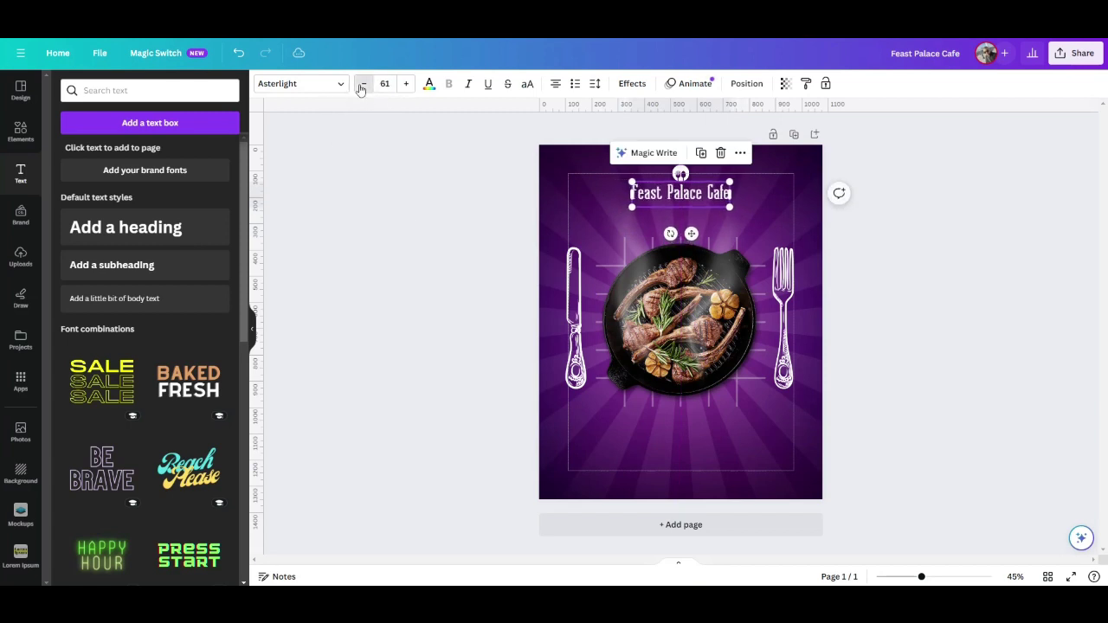
pyautogui.click(361, 84)
pyautogui.click(362, 84)
pyautogui.click(362, 84)
pyautogui.click(362, 84)
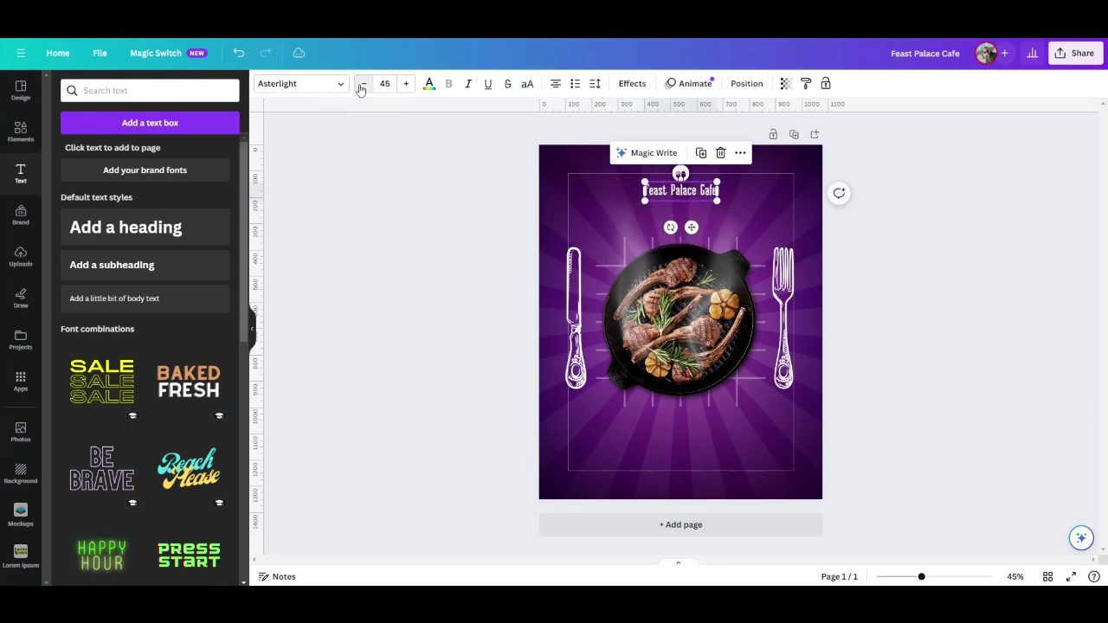
pyautogui.click(362, 84)
pyautogui.click(430, 265)
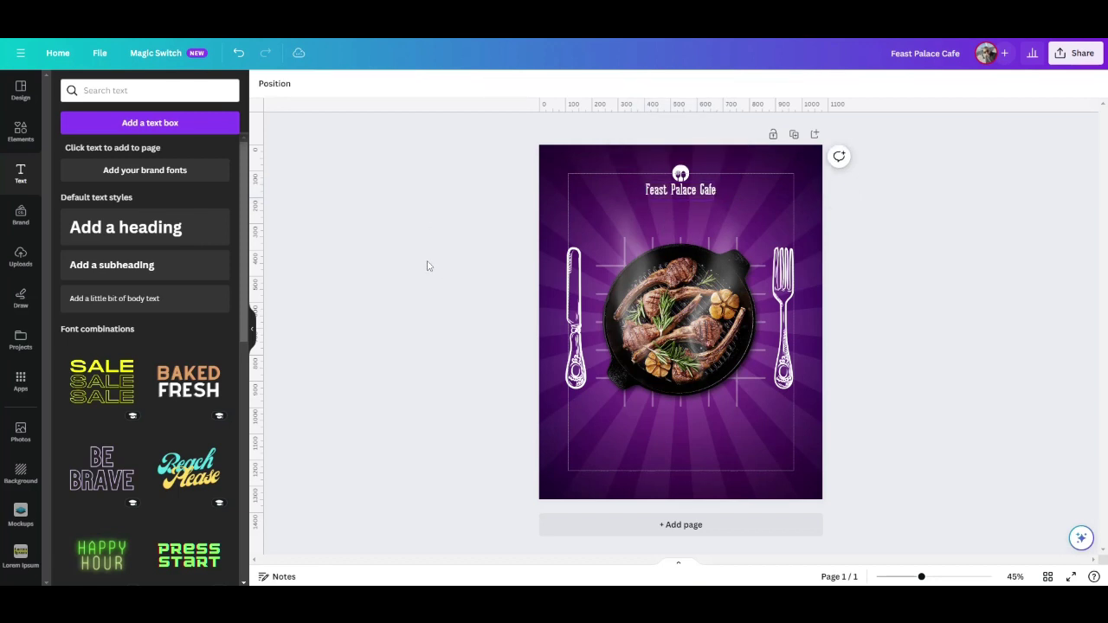
# Nudge the "Feast Palace Cafe" heading slightly down to leave a small gap below the logo
pyautogui.click(676, 192)
pyautogui.click(676, 193)
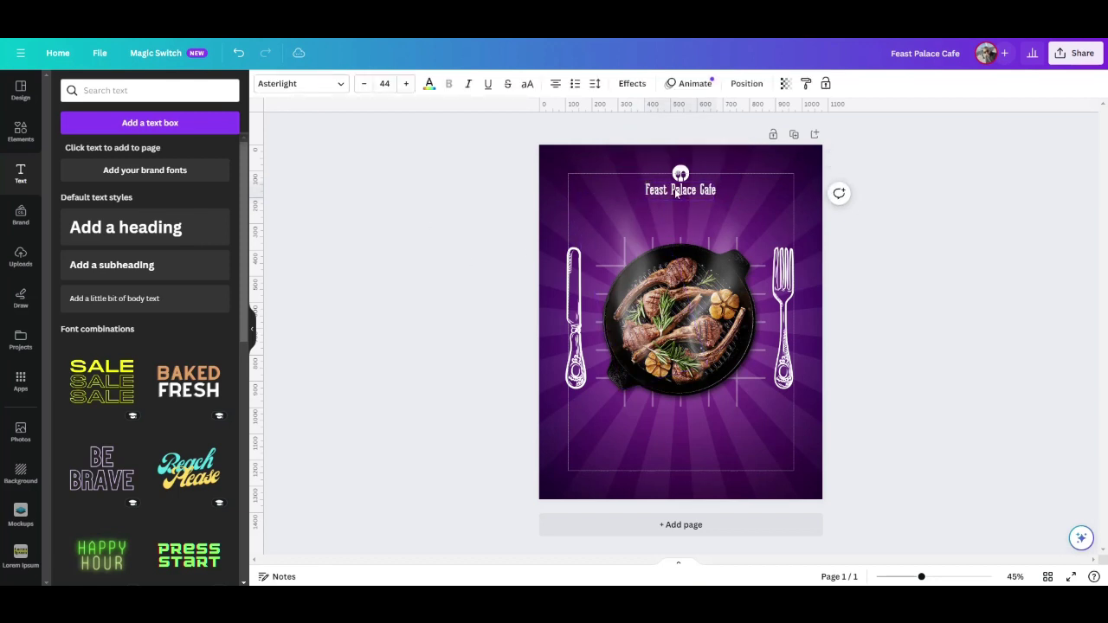
pyautogui.click(400, 255)
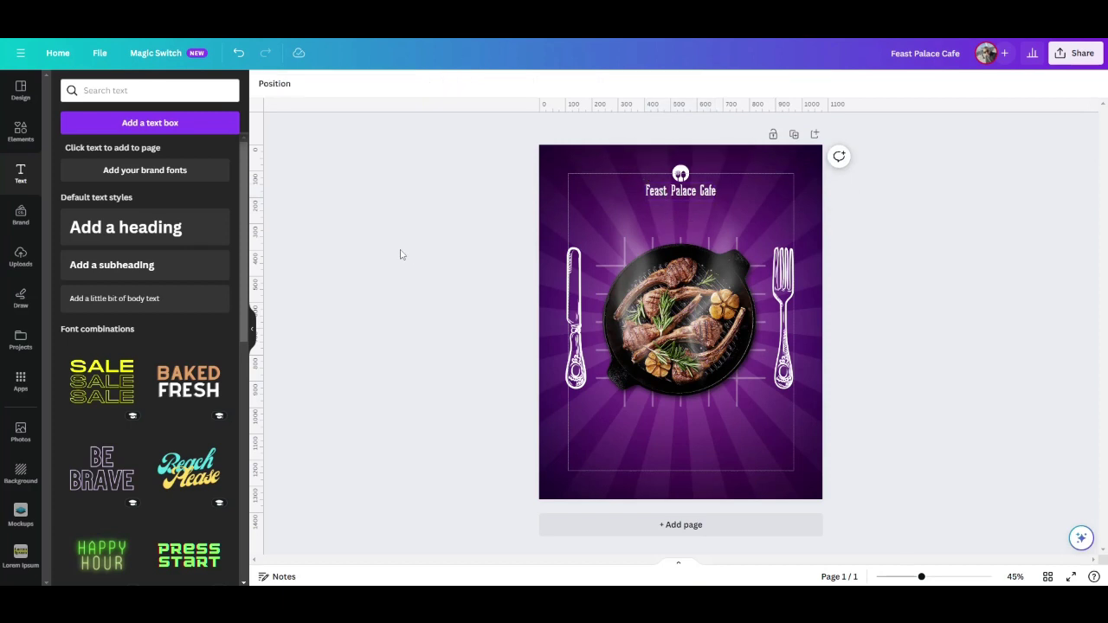
# Move the skillet, smoke, grid lines, knife and fork together lower on the page to free space for a title
pyautogui.moveTo(390, 239); pyautogui.dragTo(973, 473)
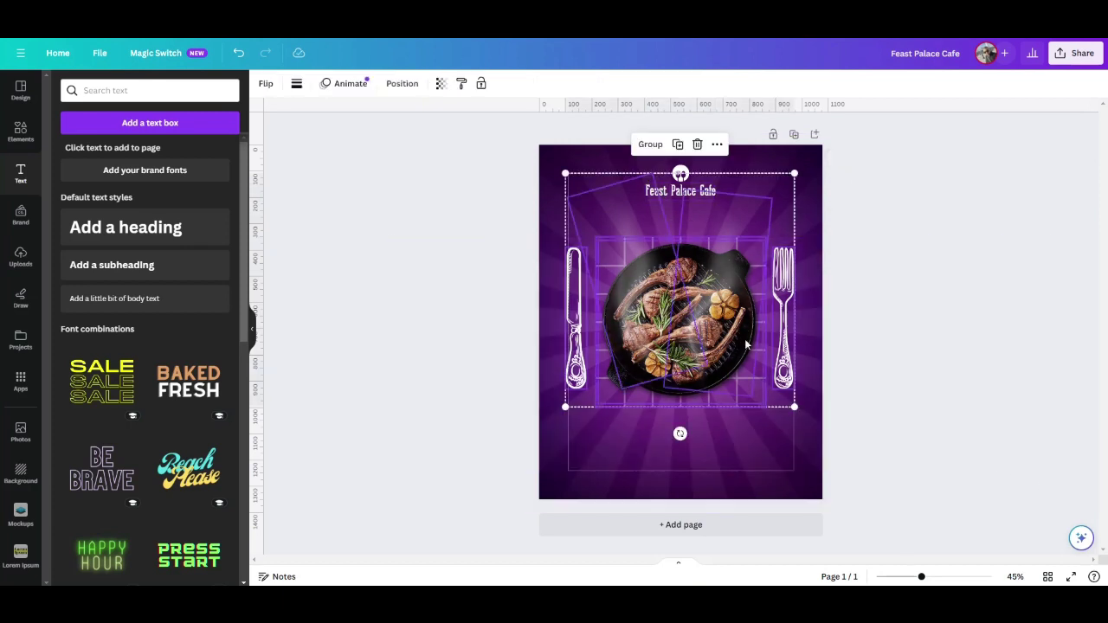
pyautogui.press('Escape')
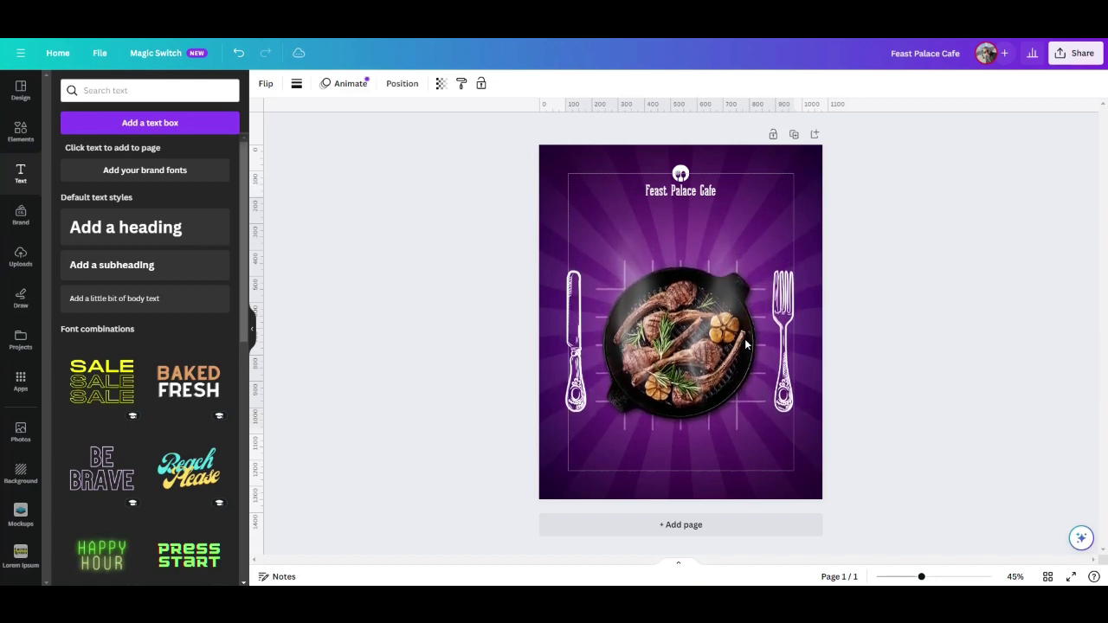
pyautogui.click(389, 310)
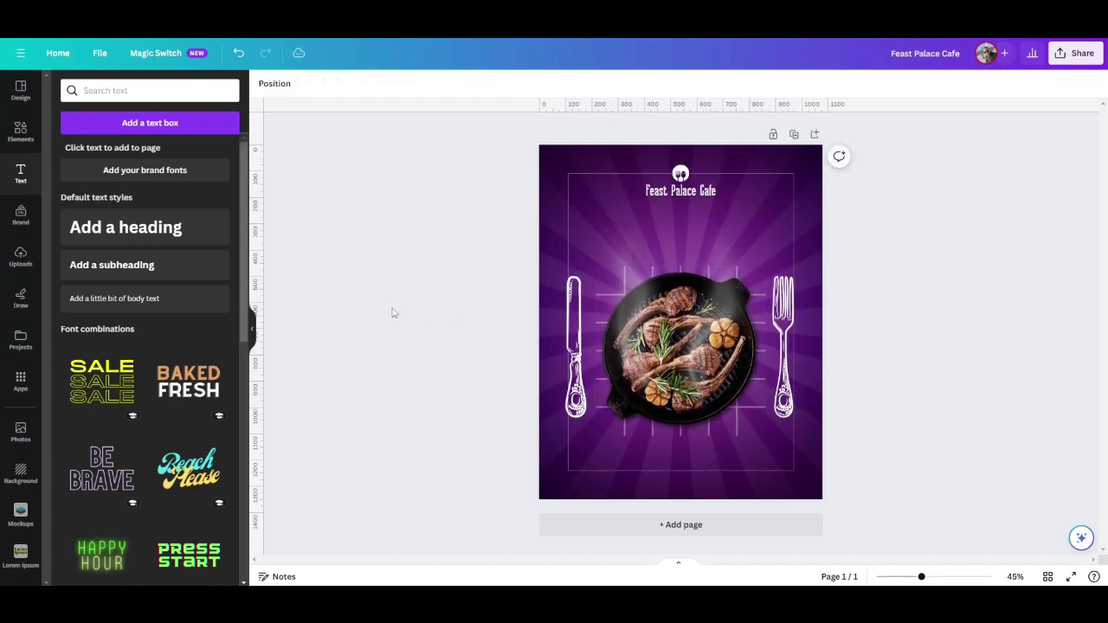
# Add a heading with the text "palace steak" and place it between the cafe name and the skillet
pyautogui.click(128, 232)
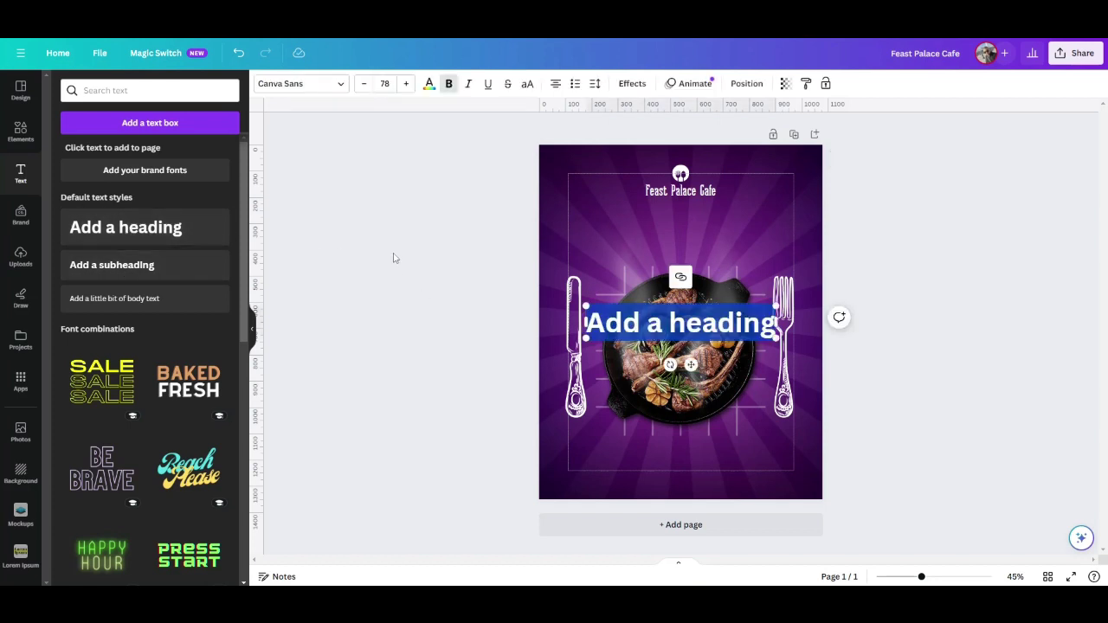
pyautogui.write('palace')
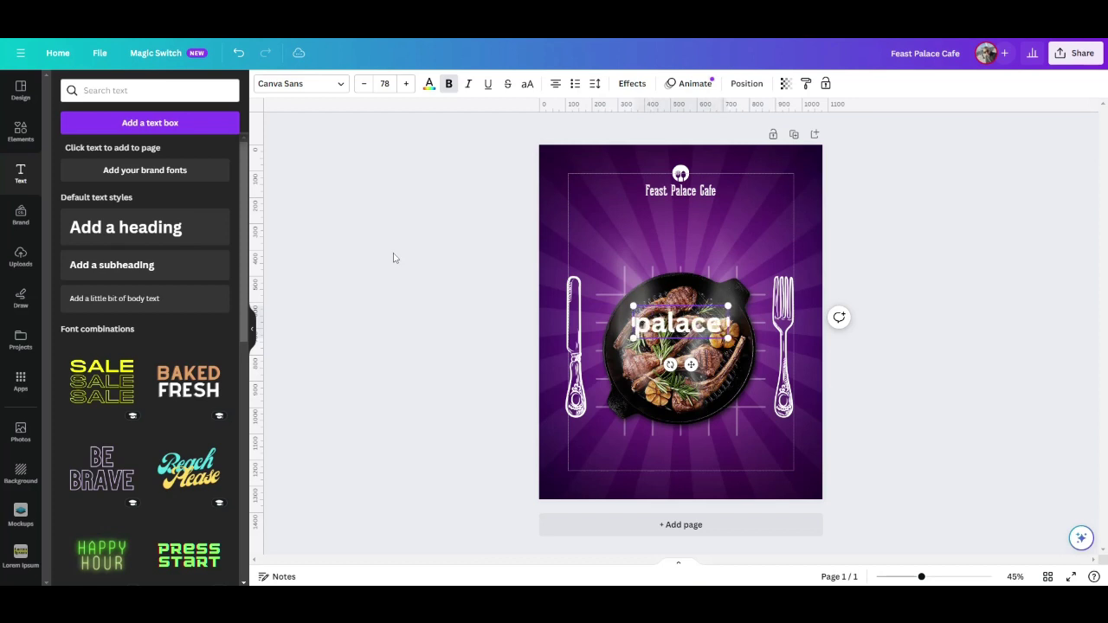
pyautogui.write(' steak')
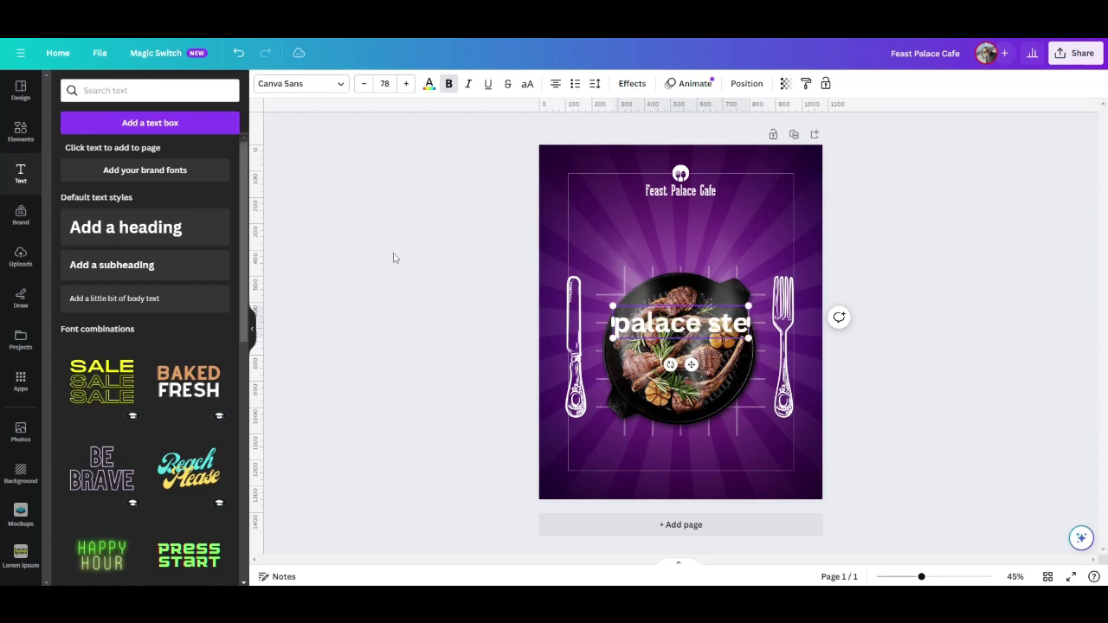
pyautogui.click(430, 234)
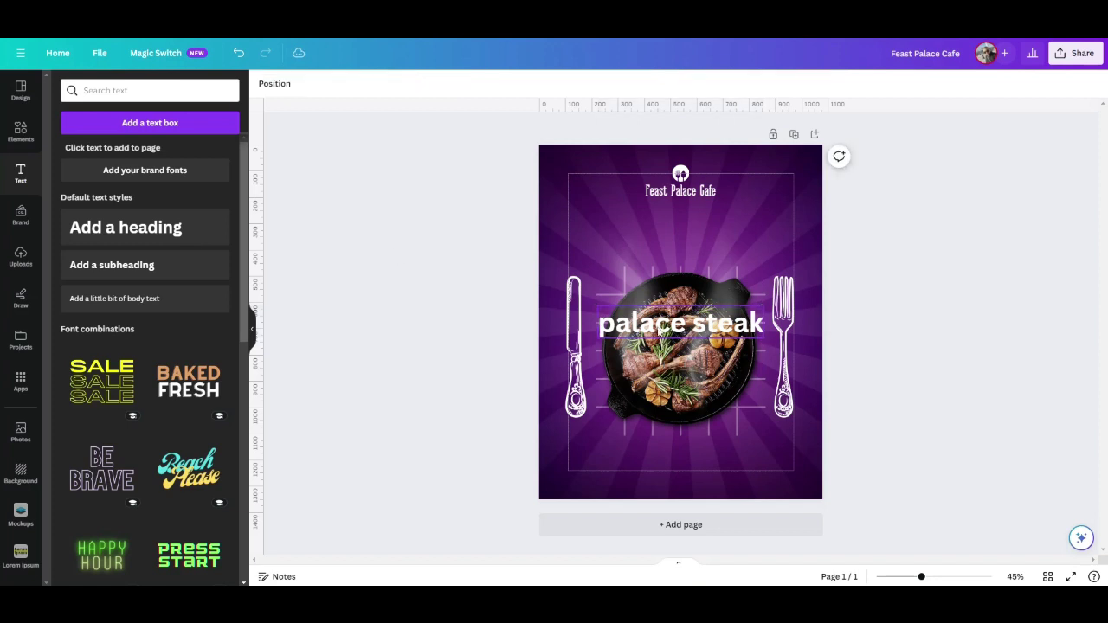
pyautogui.moveTo(674, 332); pyautogui.dragTo(684, 241)
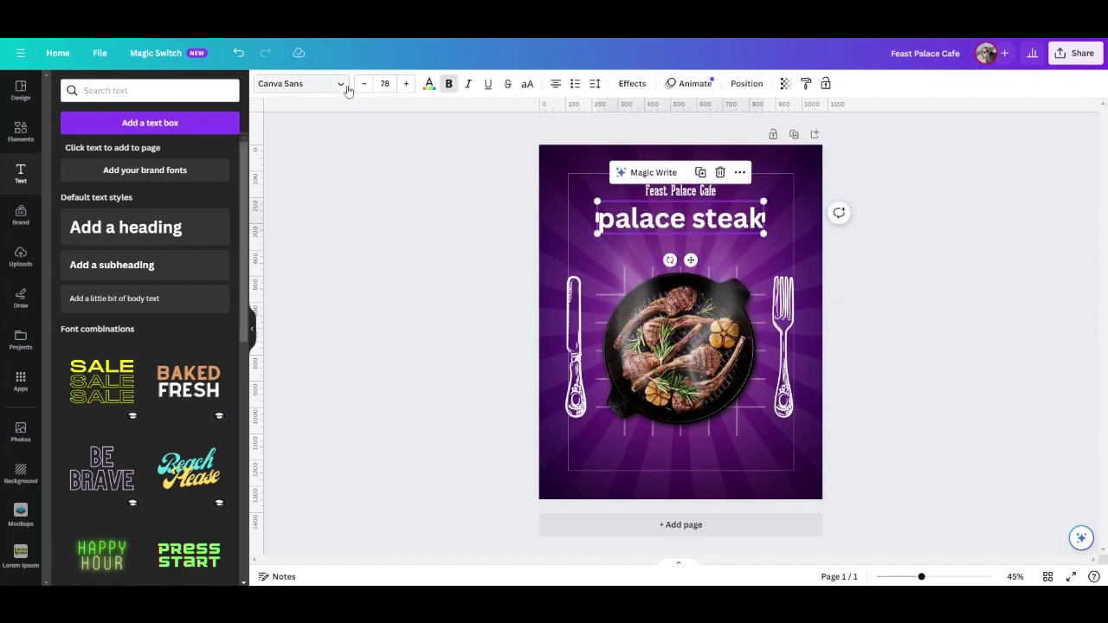
# Change the font of the "palace steak" heading to Lava Pro Grunge
pyautogui.click(345, 86)
pyautogui.click(223, 122)
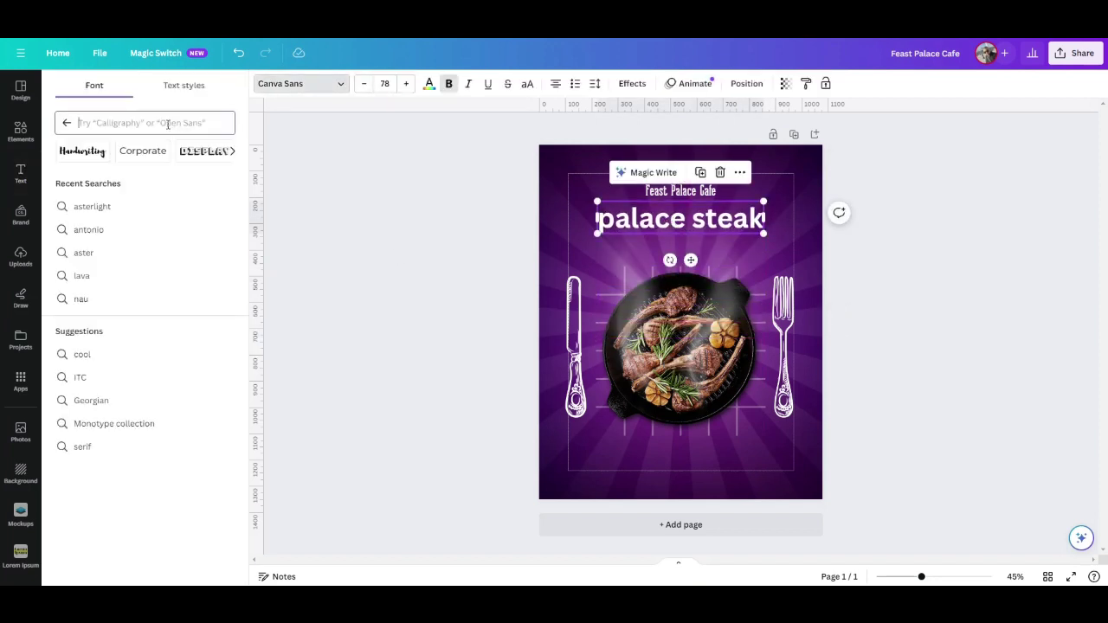
pyautogui.write('la')
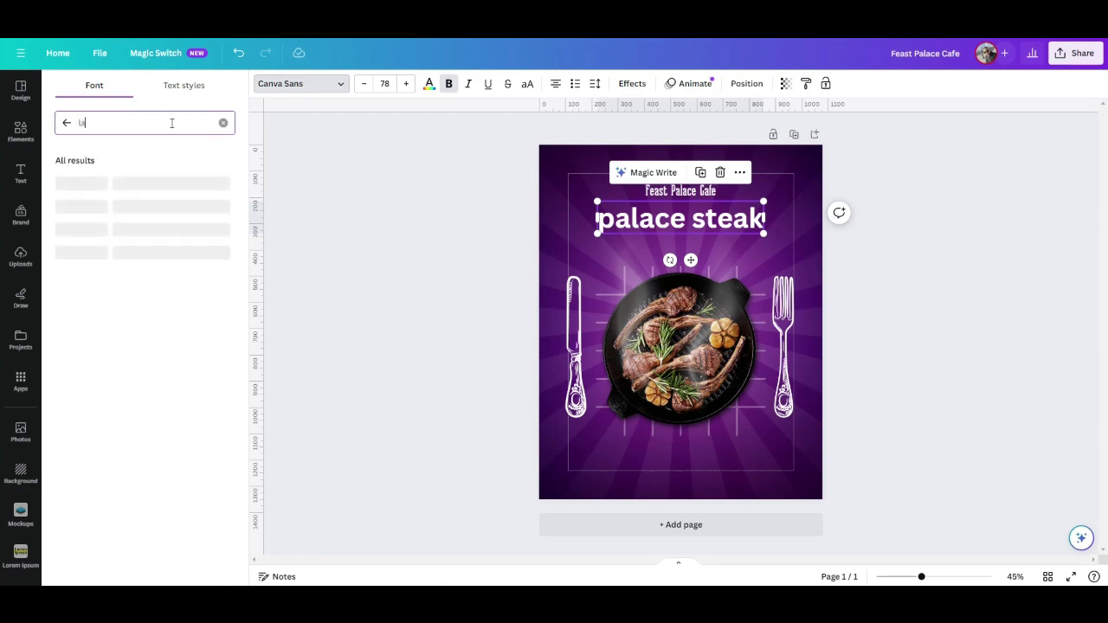
pyautogui.write('va pr')
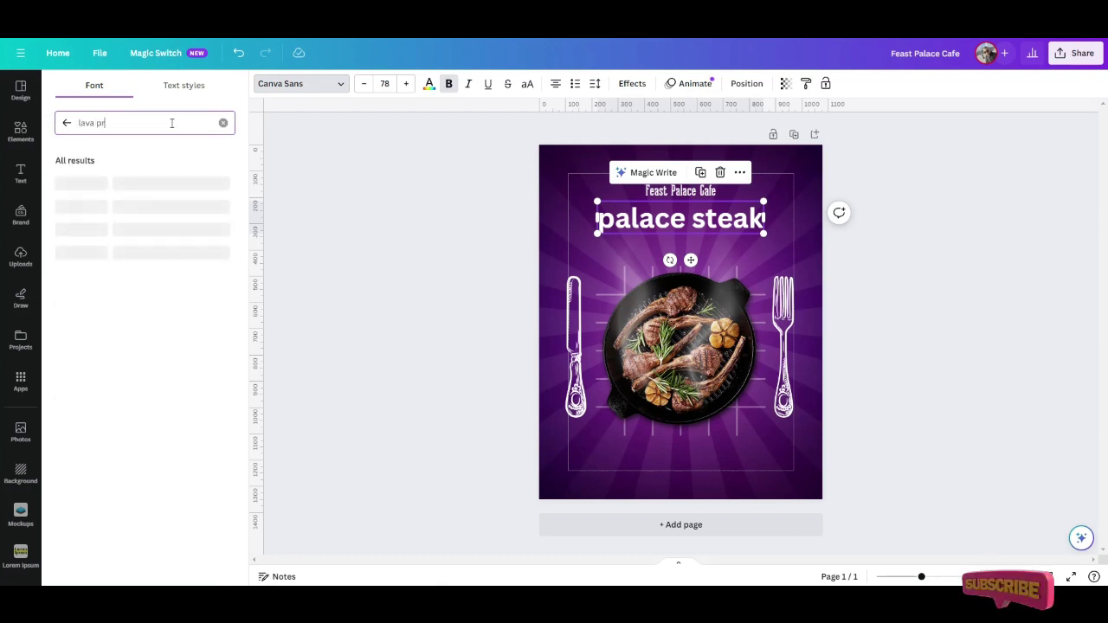
pyautogui.write('o grun')
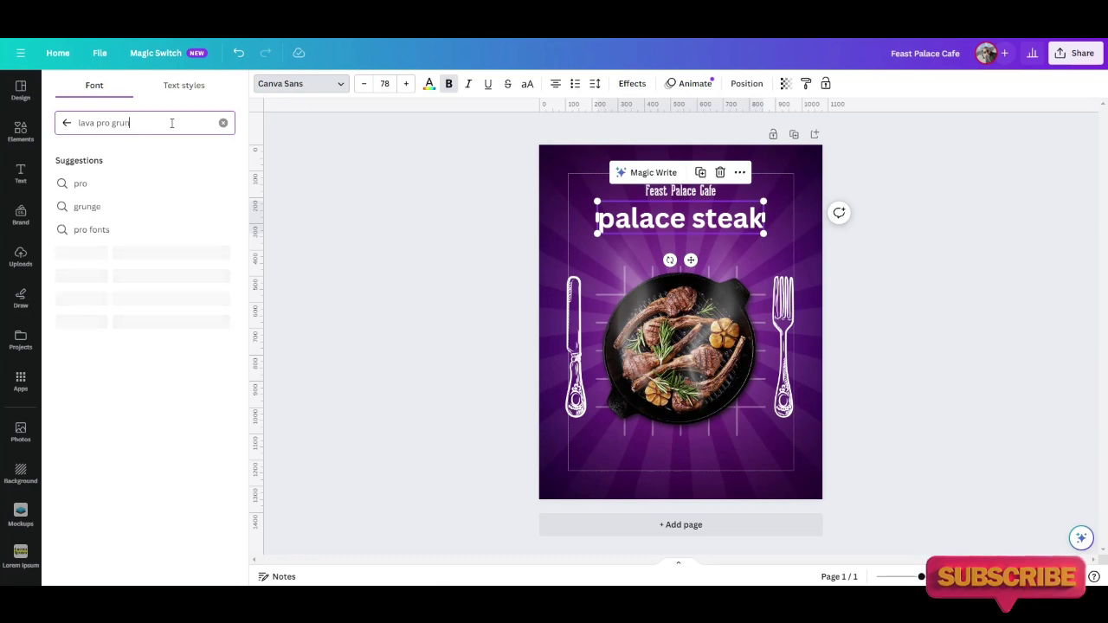
pyautogui.write('ge')
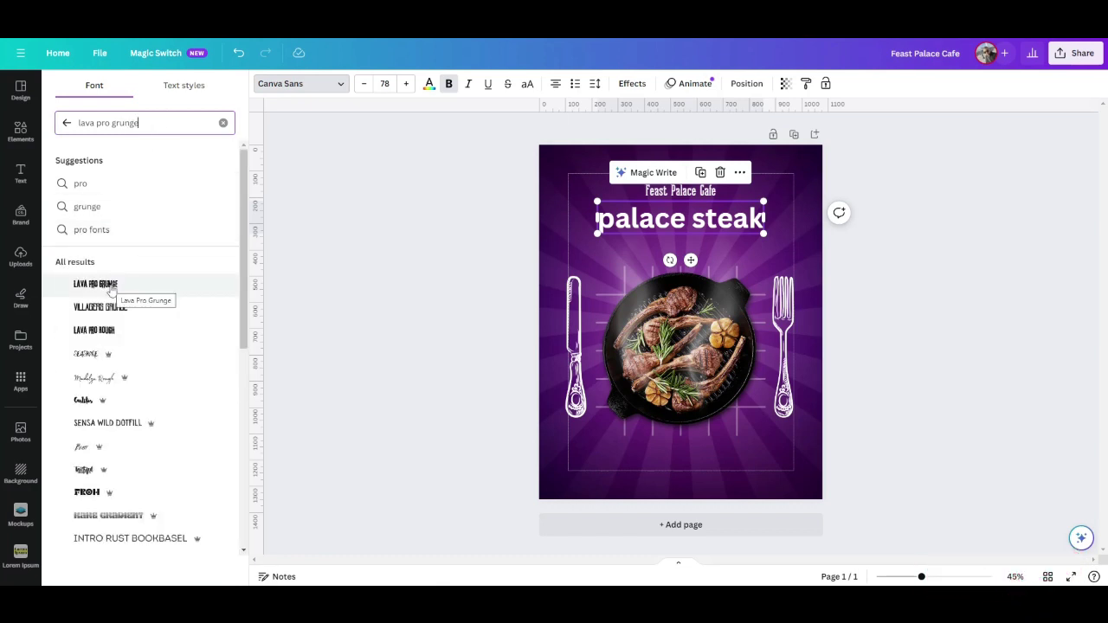
pyautogui.click(112, 284)
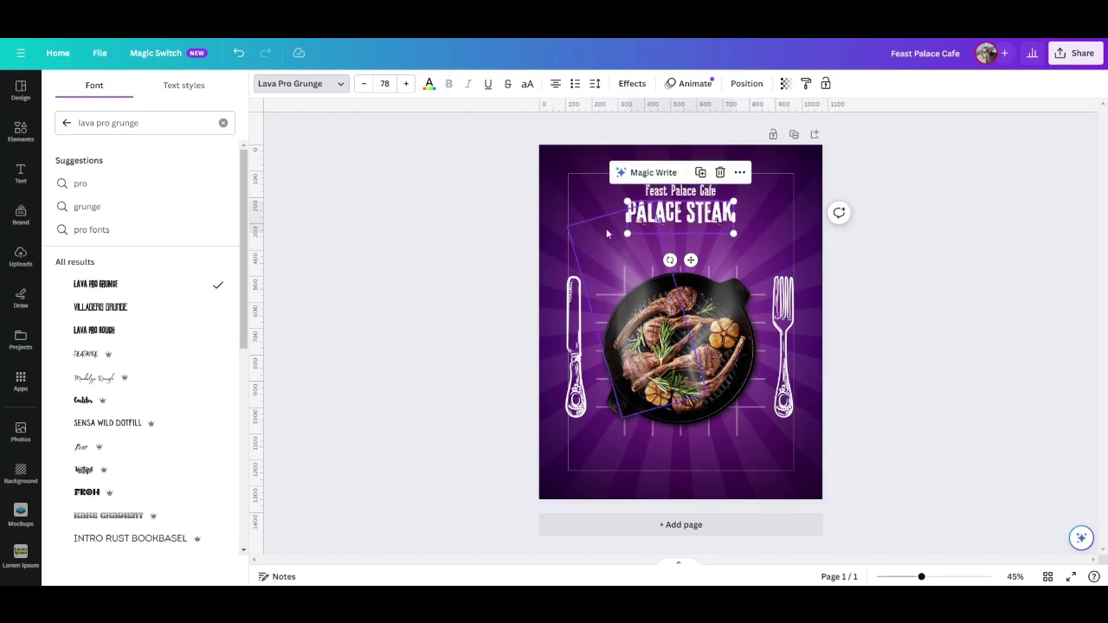
# Enlarge the "palace steak" heading across the thin frame's width and set its font size to 160
pyautogui.moveTo(626, 233); pyautogui.dragTo(567, 251)
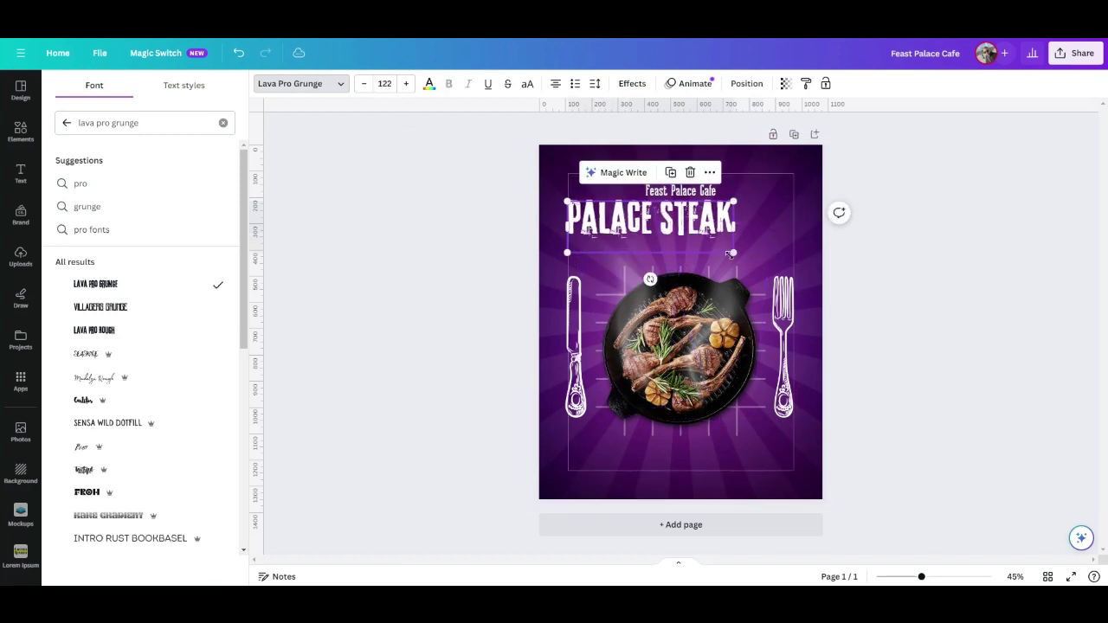
pyautogui.moveTo(733, 252); pyautogui.dragTo(795, 275)
pyautogui.click(485, 265)
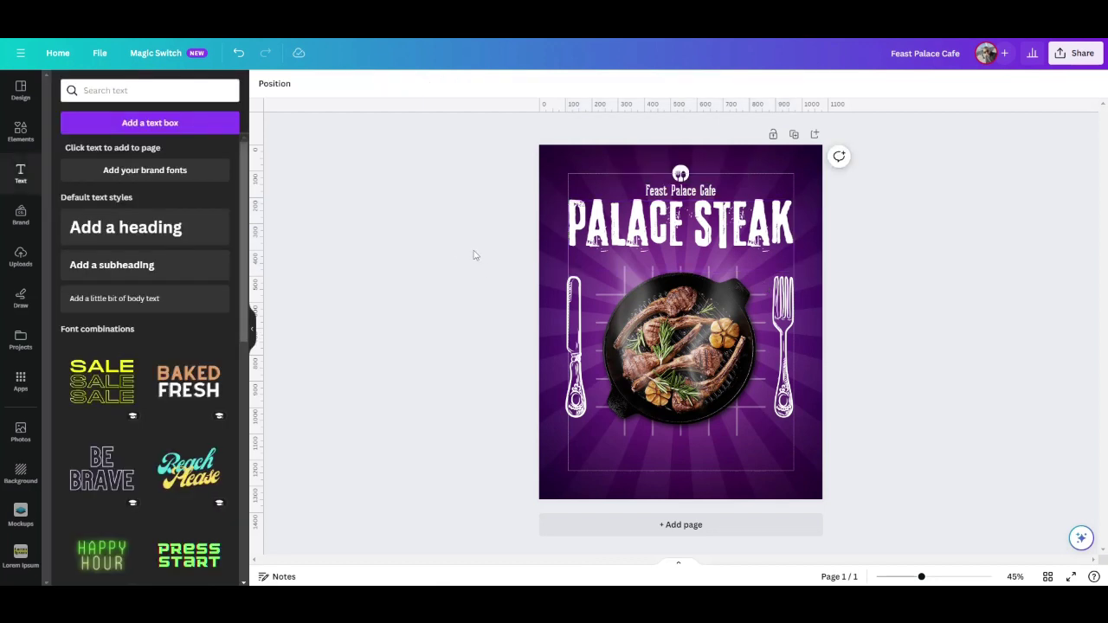
pyautogui.click(658, 226)
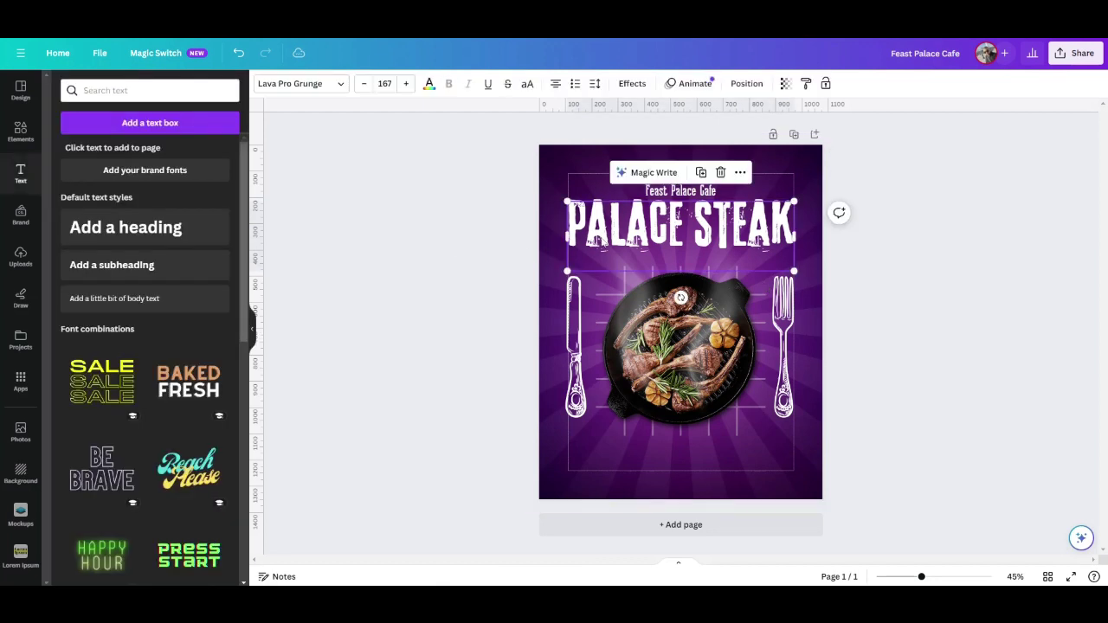
pyautogui.click(386, 86)
pyautogui.write('16')
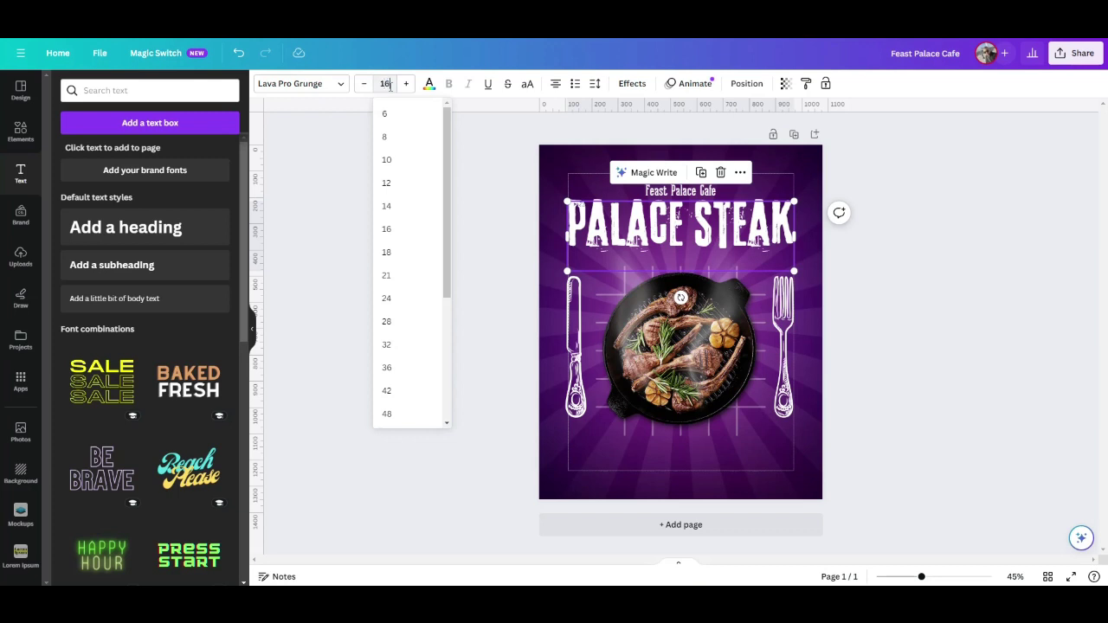
pyautogui.write('0')
pyautogui.click(351, 261)
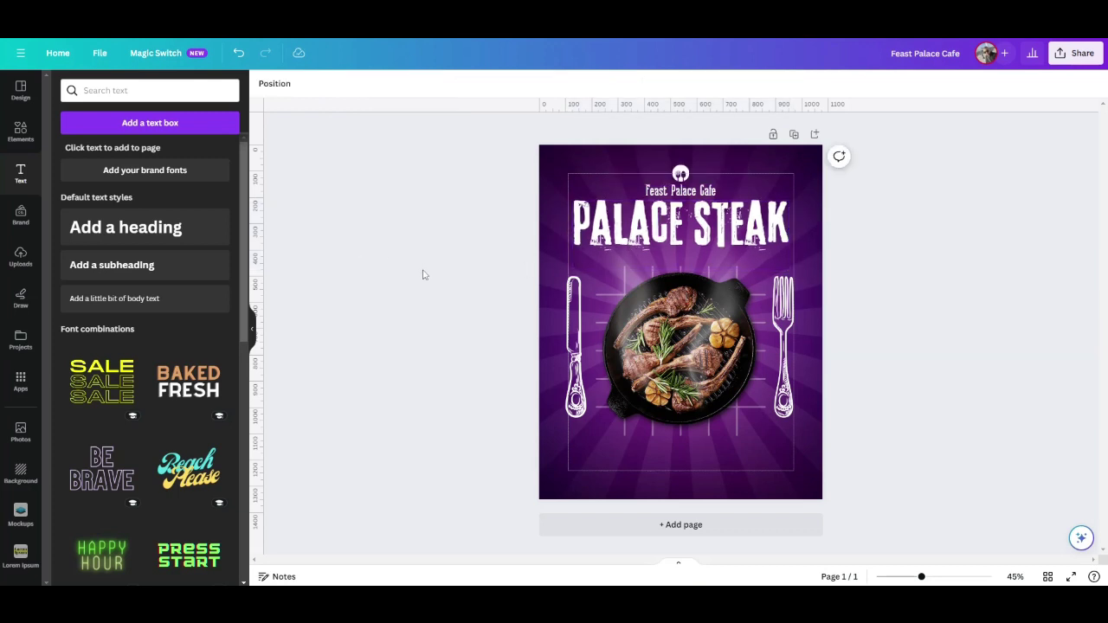
# Add the solid white brush stroke from a "brush line" graphics search and place it between the title and the skillet
pyautogui.click(21, 143)
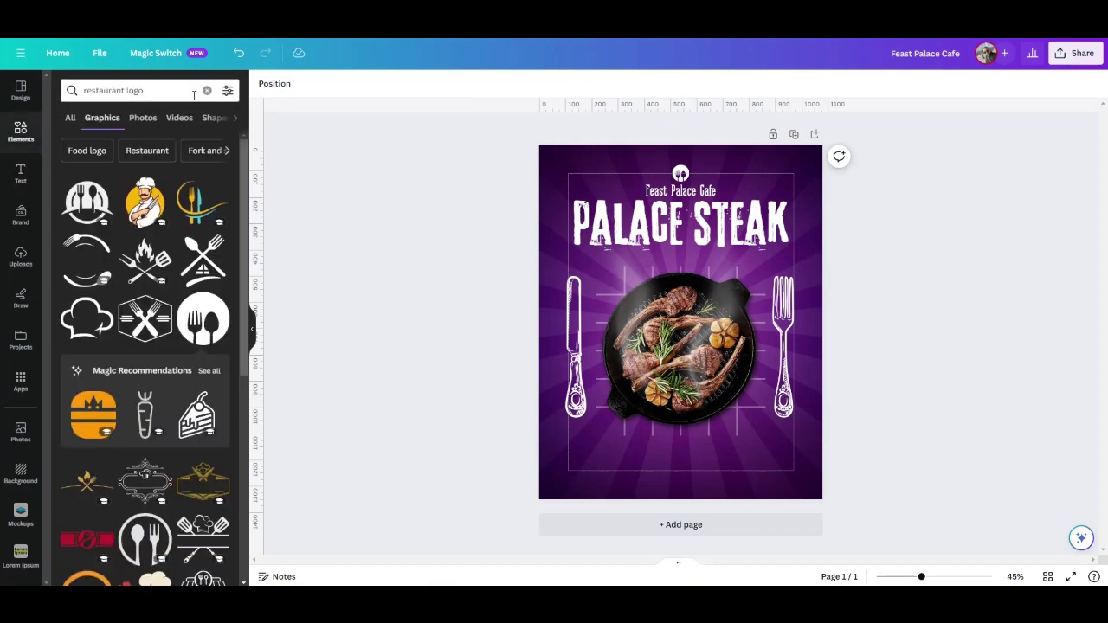
pyautogui.click(204, 90)
pyautogui.write('b')
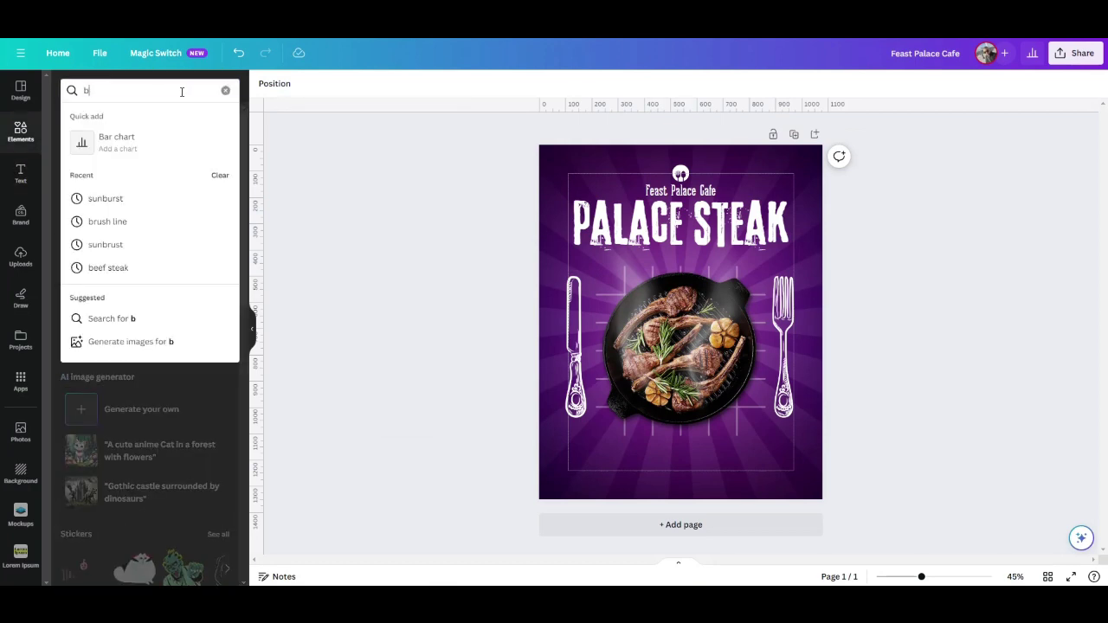
pyautogui.write('rush')
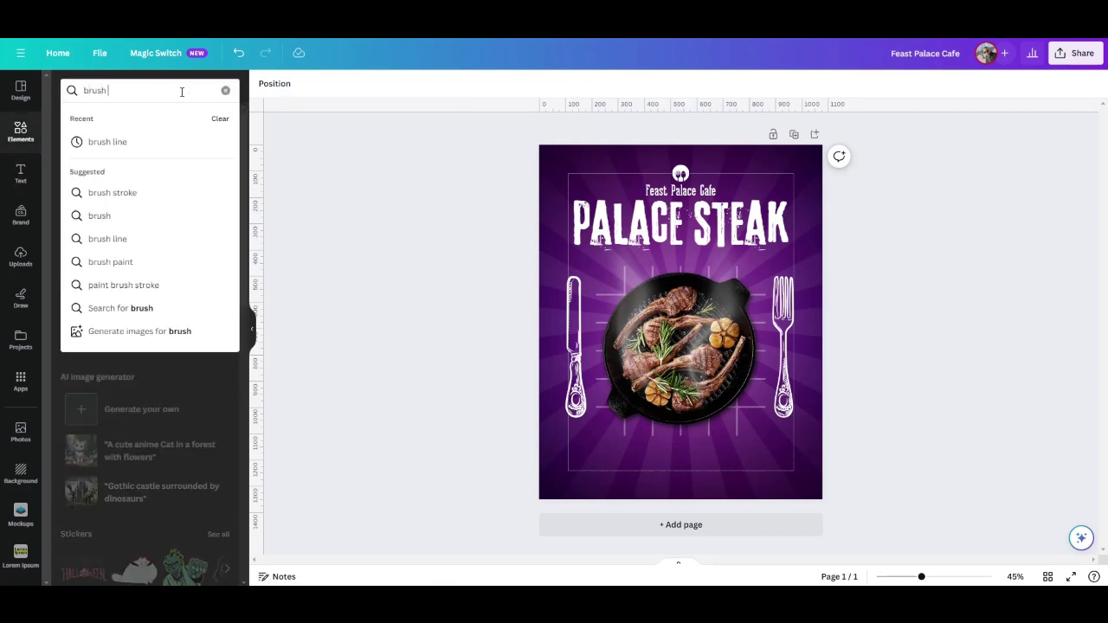
pyautogui.write(' line')
pyautogui.press('Return')
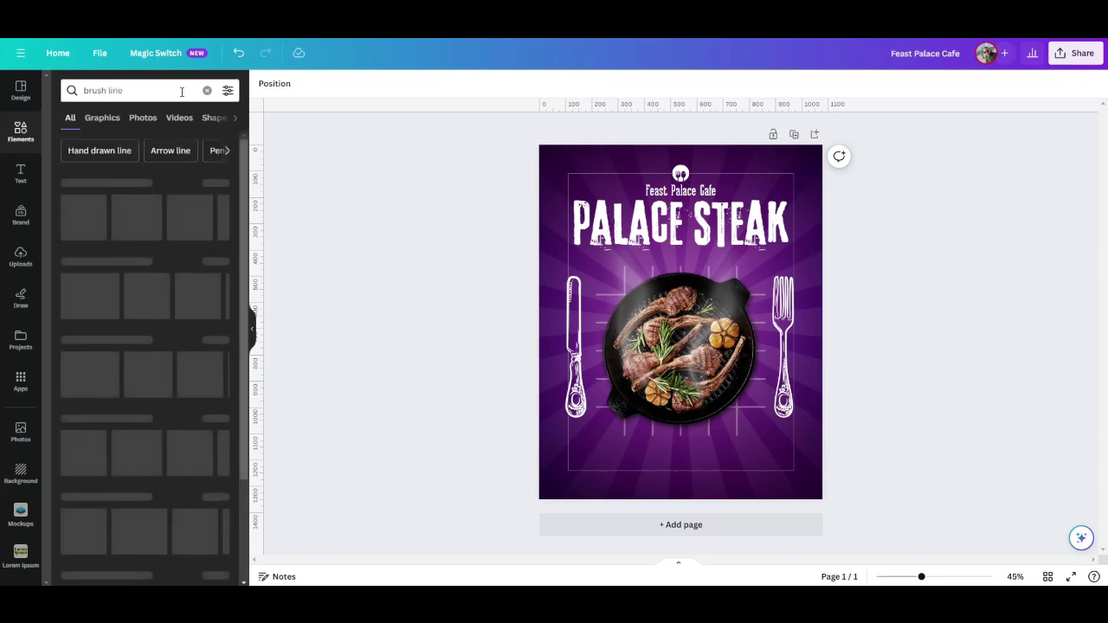
pyautogui.click(214, 184)
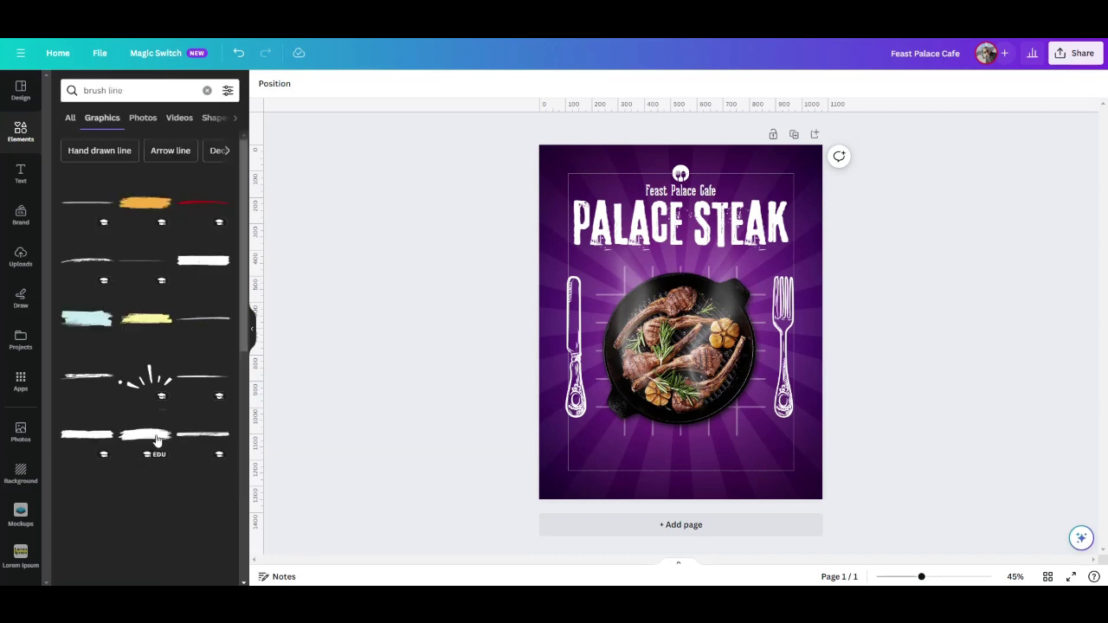
pyautogui.click(199, 261)
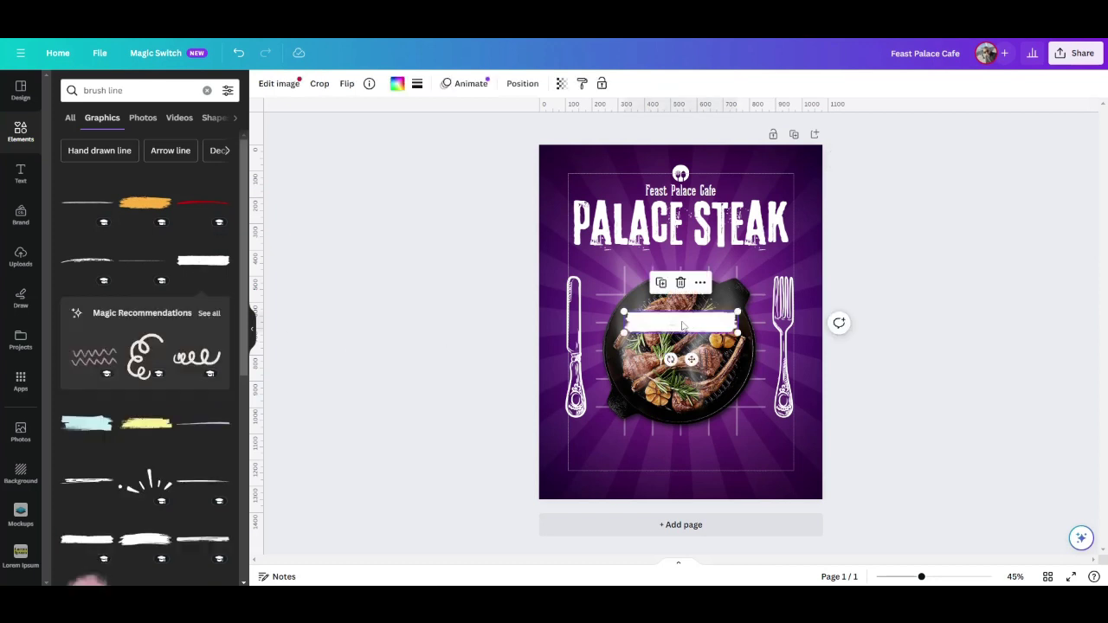
pyautogui.moveTo(682, 326); pyautogui.dragTo(682, 271)
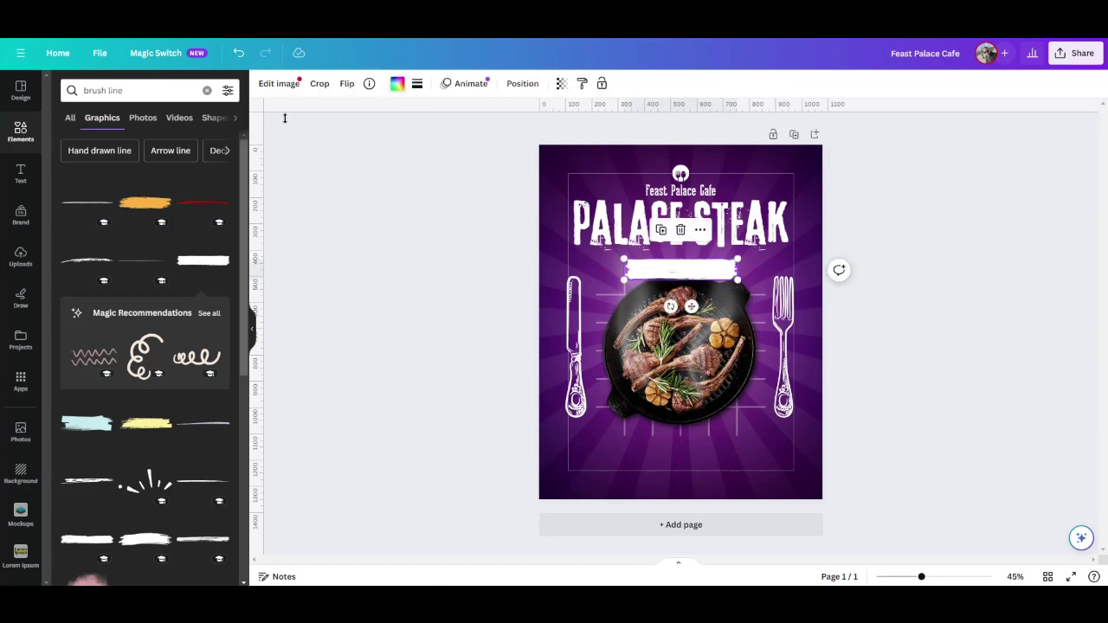
# Recolour the brush stroke above the skillet with the default yellow
pyautogui.click(397, 84)
pyautogui.click(154, 510)
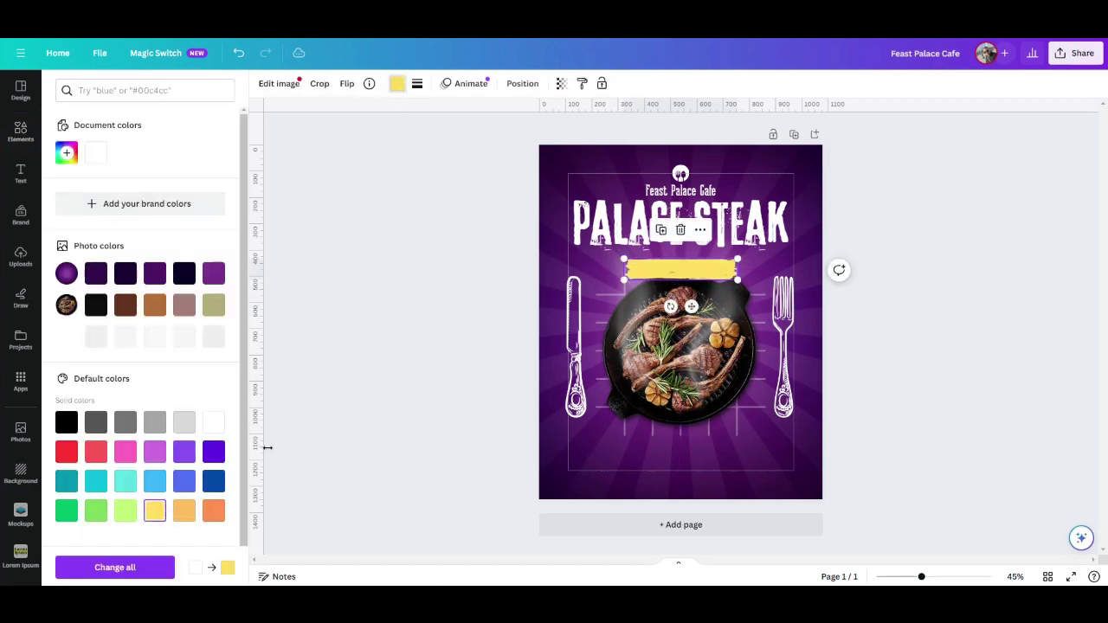
pyautogui.click(410, 346)
# Recolour the yellow brush stroke above the skillet with a darker, more saturated custom yellow
pyautogui.click(667, 251)
pyautogui.click(654, 279)
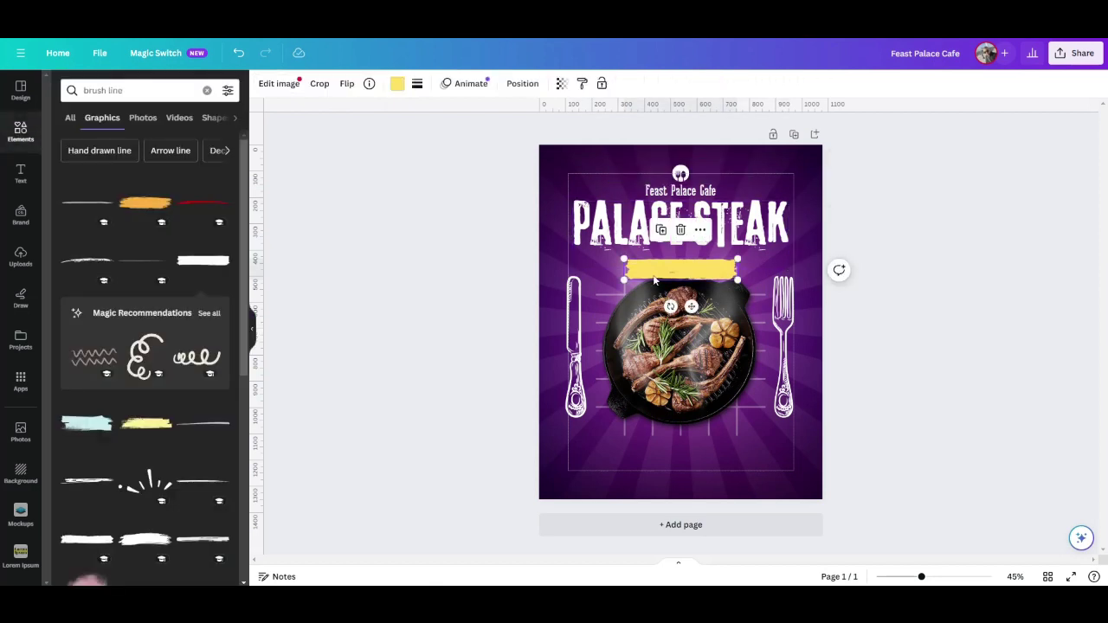
pyautogui.click(396, 83)
pyautogui.click(95, 152)
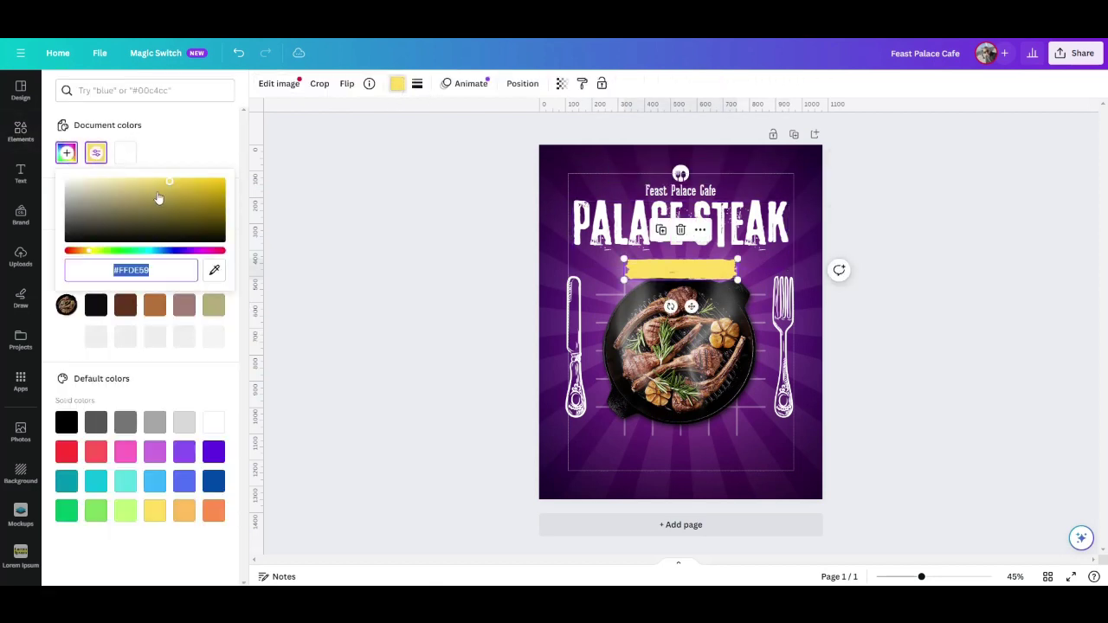
pyautogui.click(372, 261)
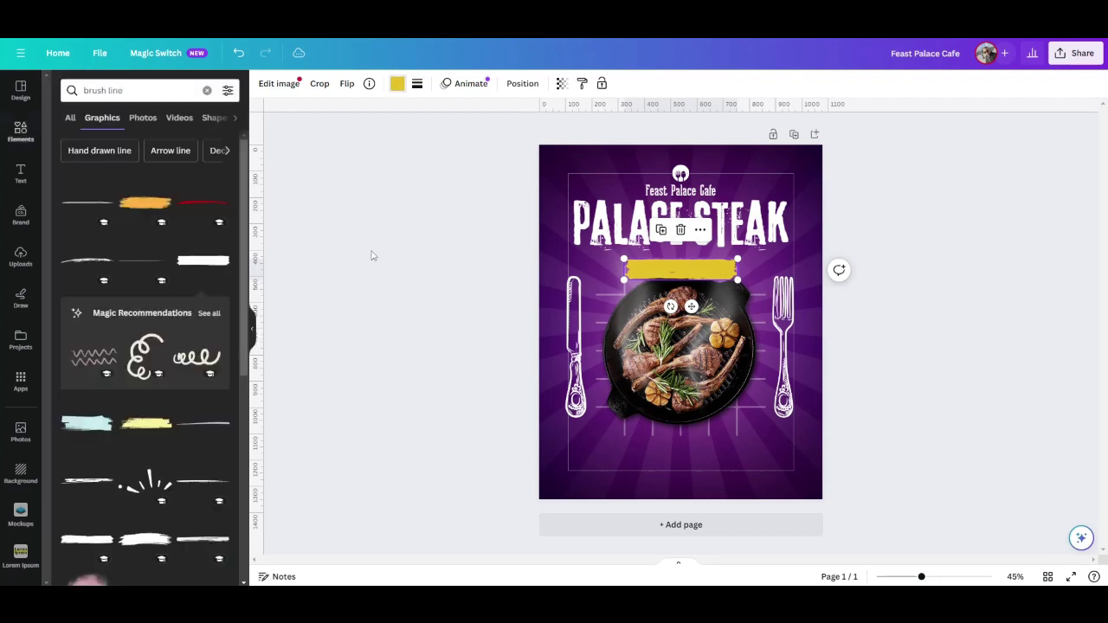
# Add a subheading that reads "Today's Special"
pyautogui.click(19, 173)
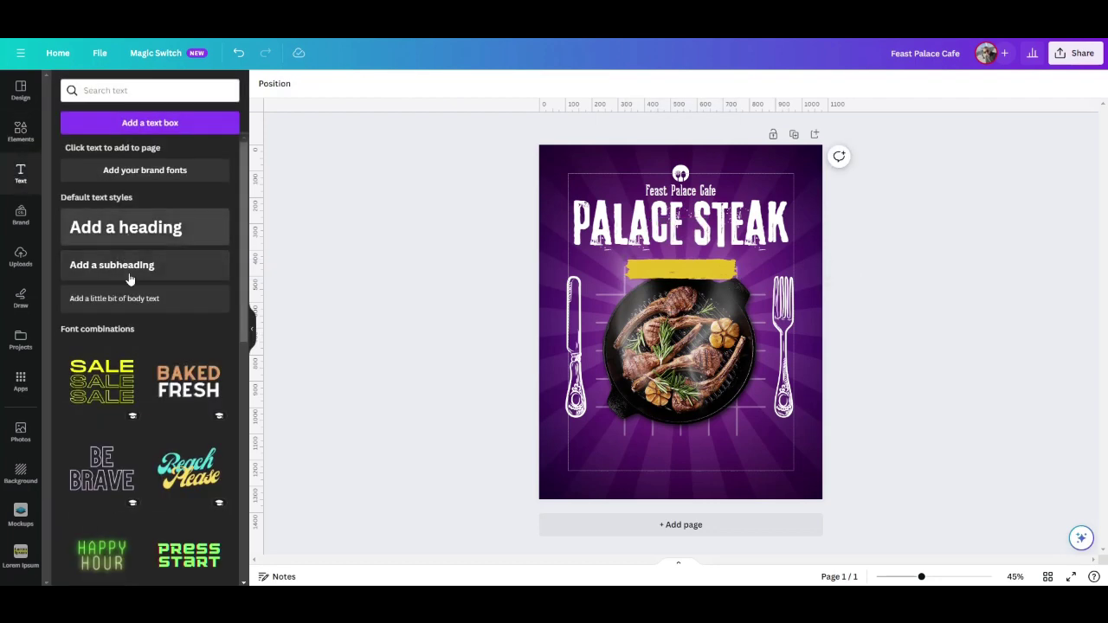
pyautogui.click(121, 265)
pyautogui.write('Today!')
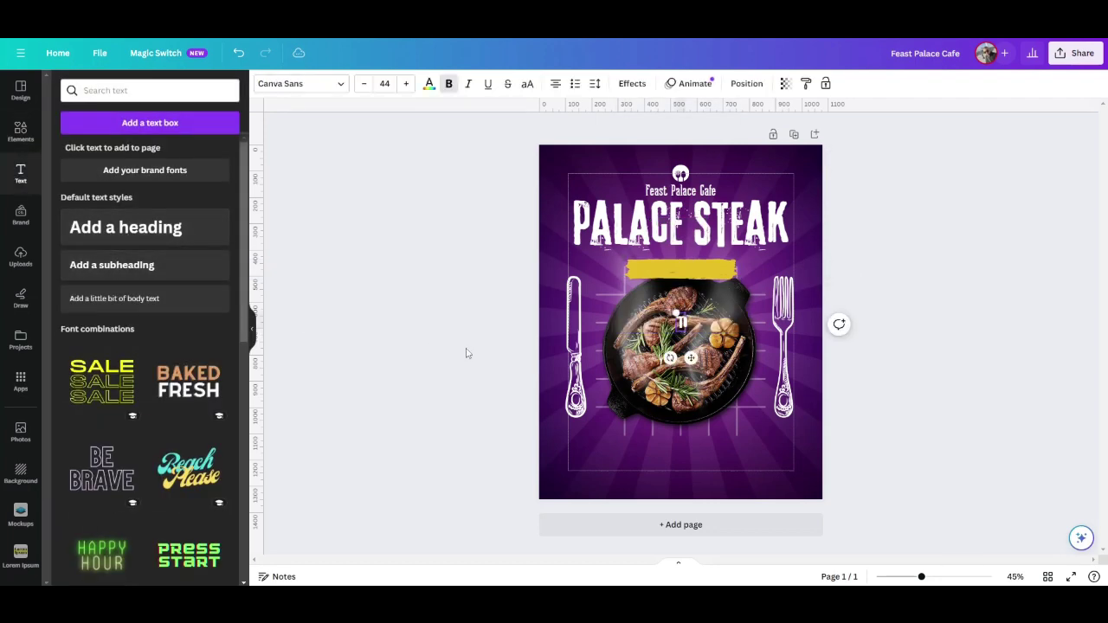
pyautogui.write("'s")
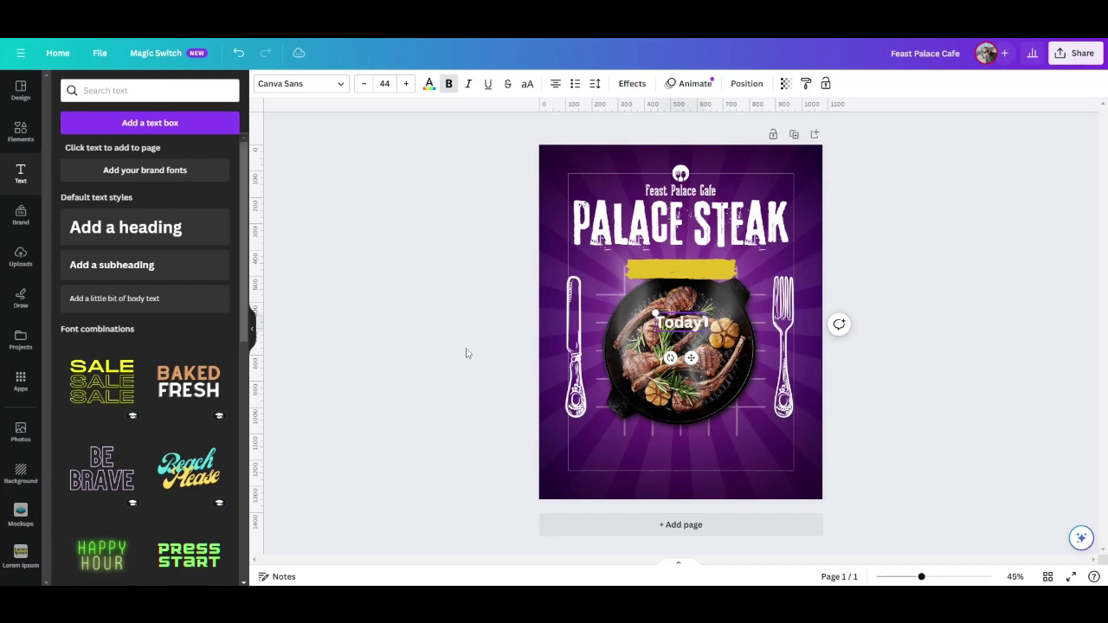
pyautogui.write(' Sp')
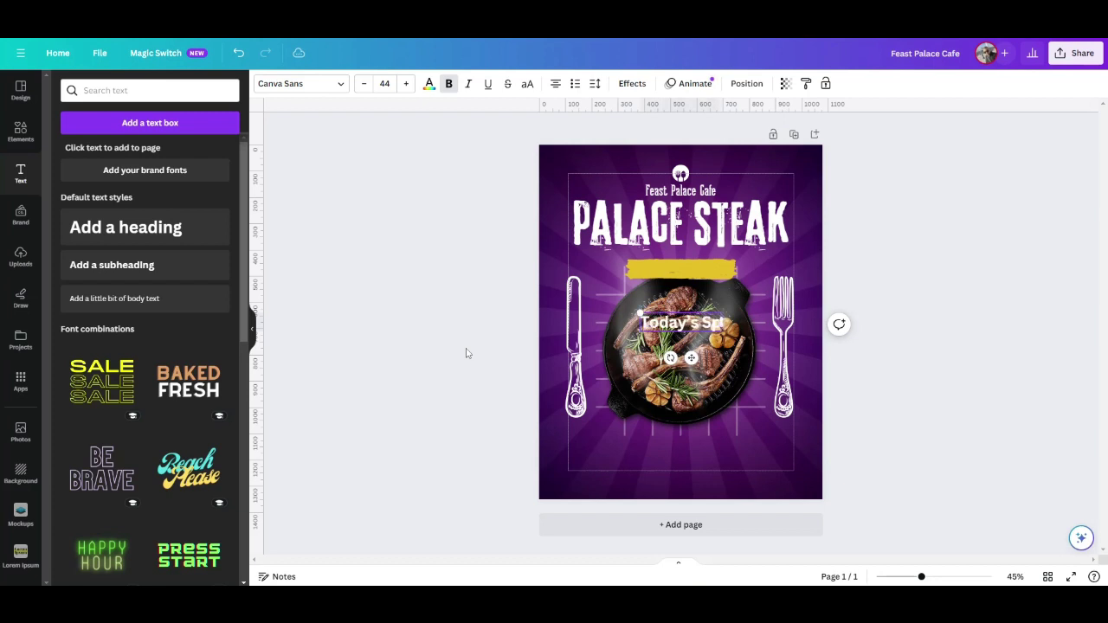
pyautogui.write('eciall')
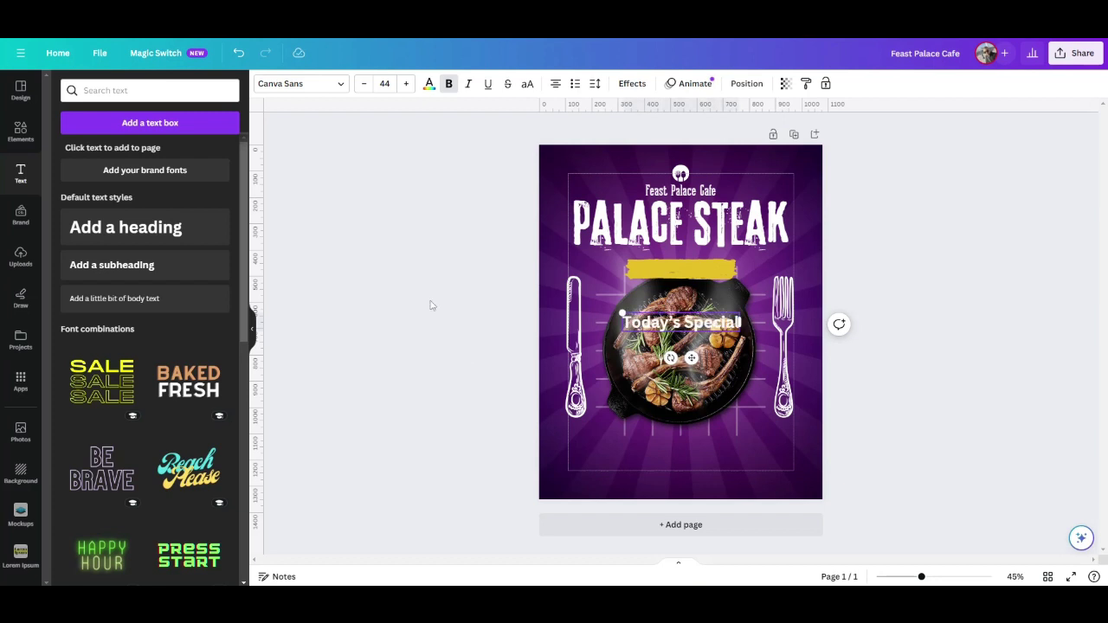
pyautogui.click(460, 331)
# Change the font of the "Today's Special" subheading to Nautilius Pompilius
pyautogui.moveTo(683, 322)
pyautogui.mouseDown()
pyautogui.moveTo(685, 295)
pyautogui.moveTo(687, 331)
pyautogui.mouseUp()
pyautogui.click(317, 85)
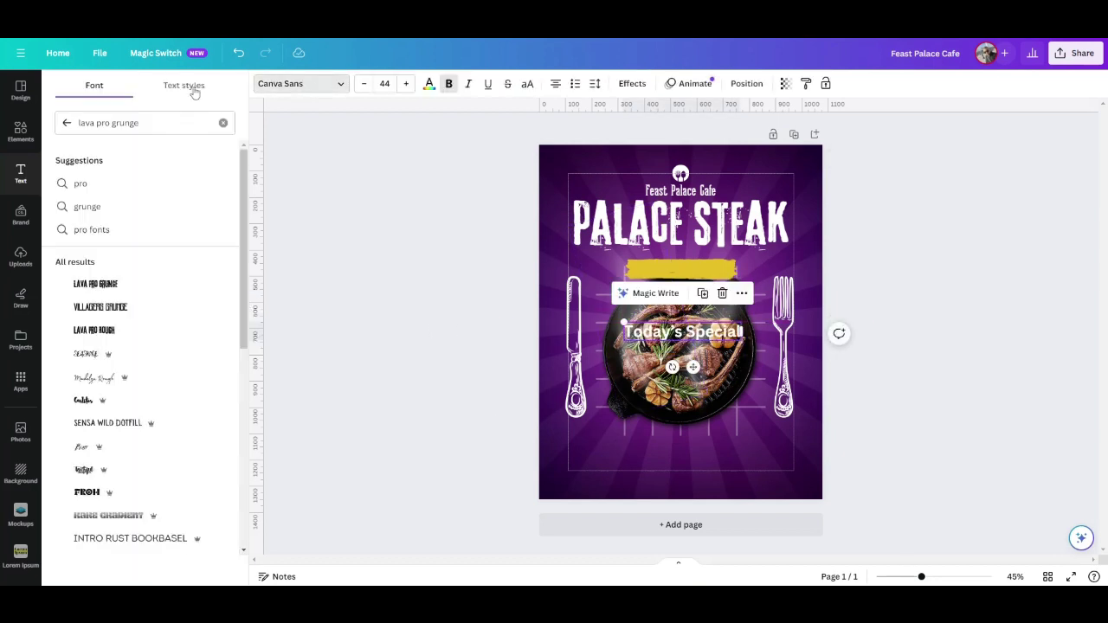
pyautogui.click(126, 123)
pyautogui.write('naut')
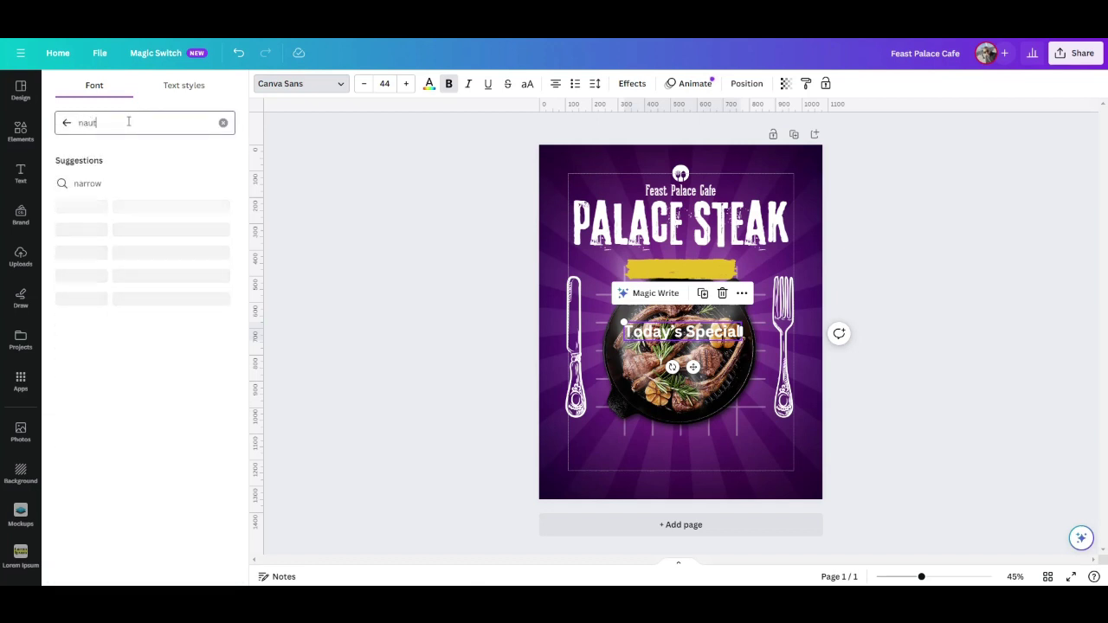
pyautogui.write('ilus')
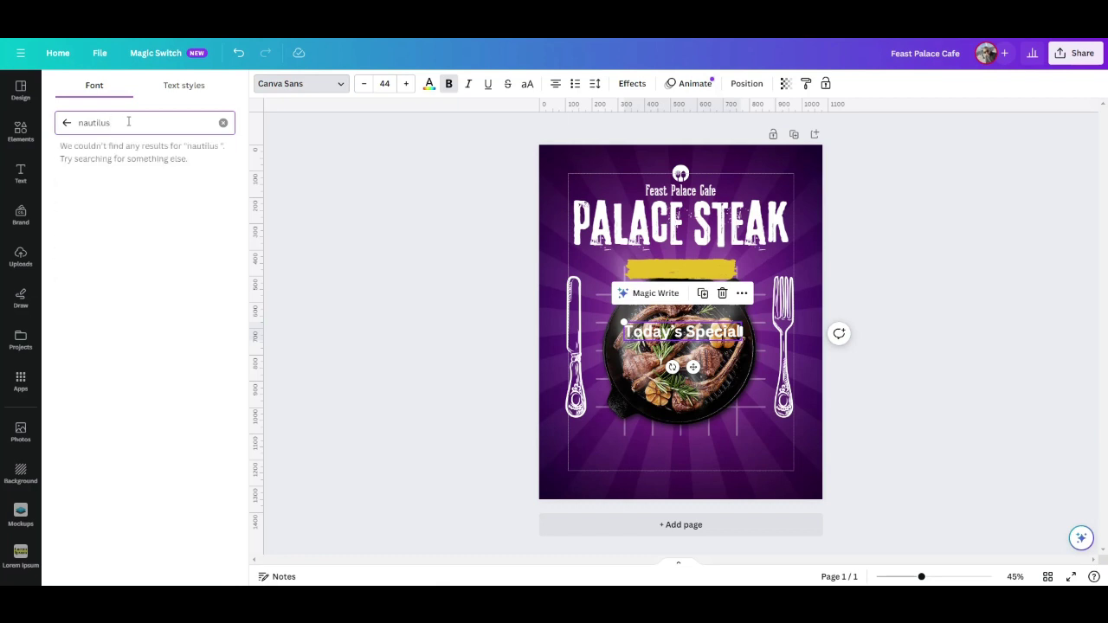
pyautogui.write(' pom')
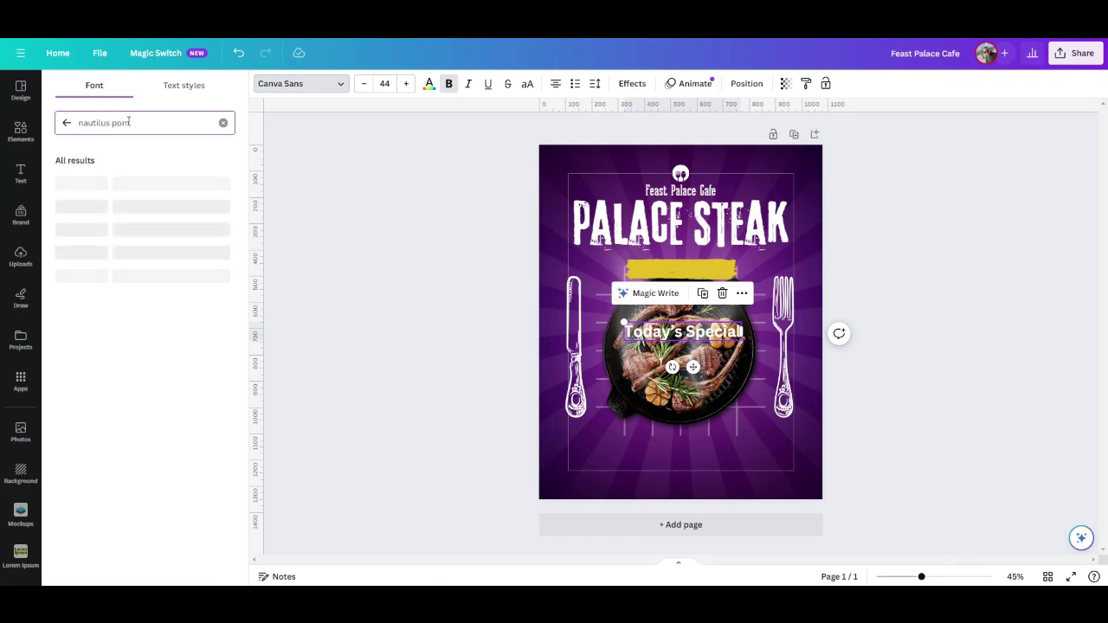
pyautogui.write('pil')
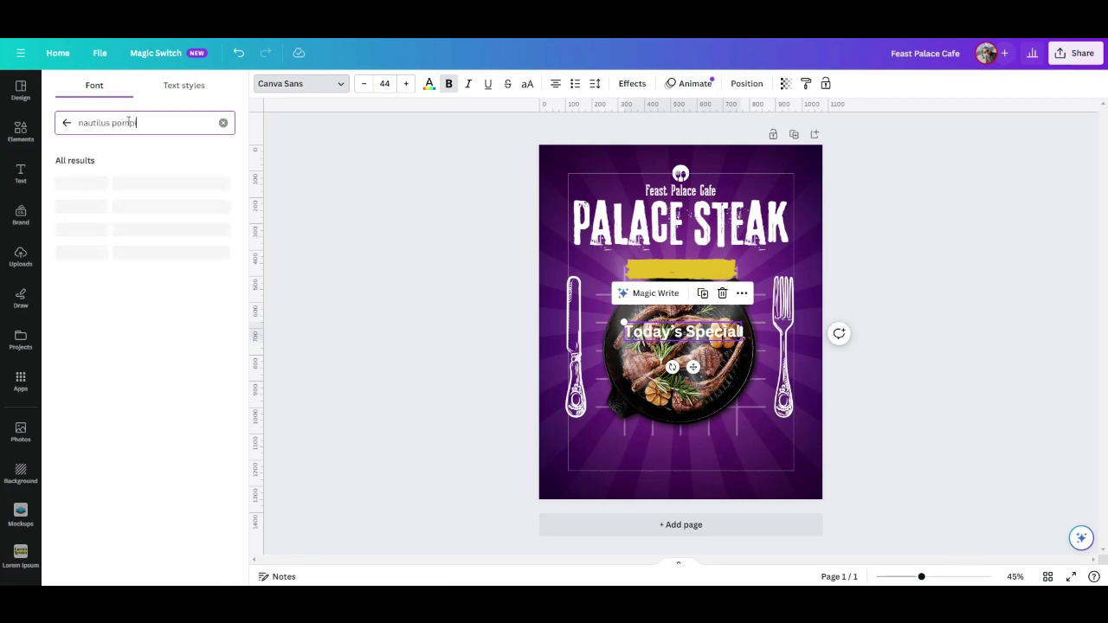
pyautogui.write('ius')
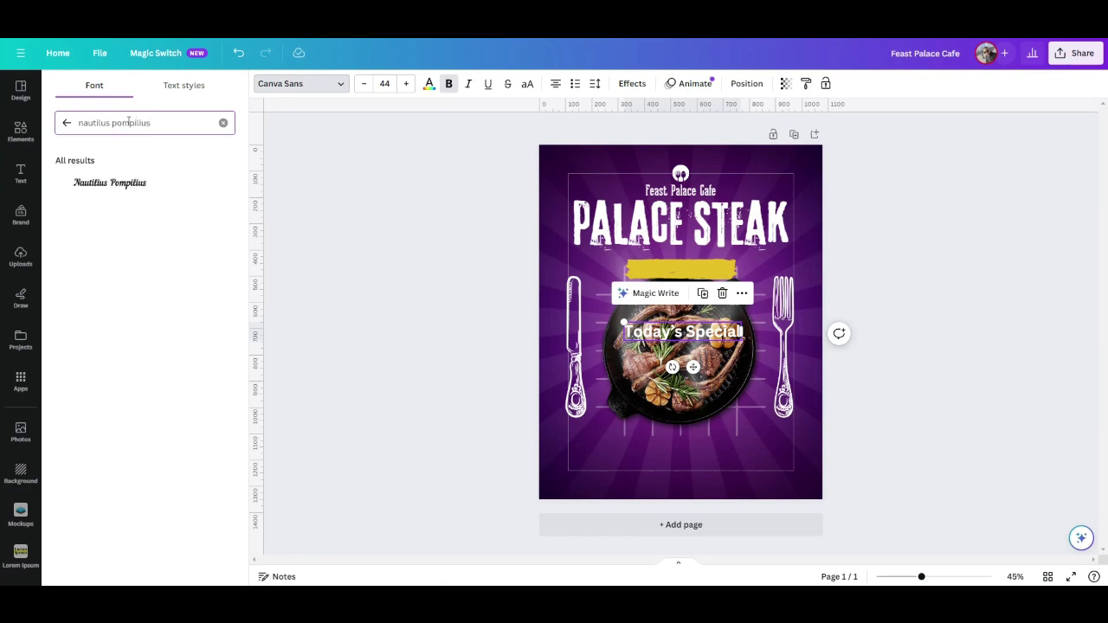
pyautogui.click(142, 187)
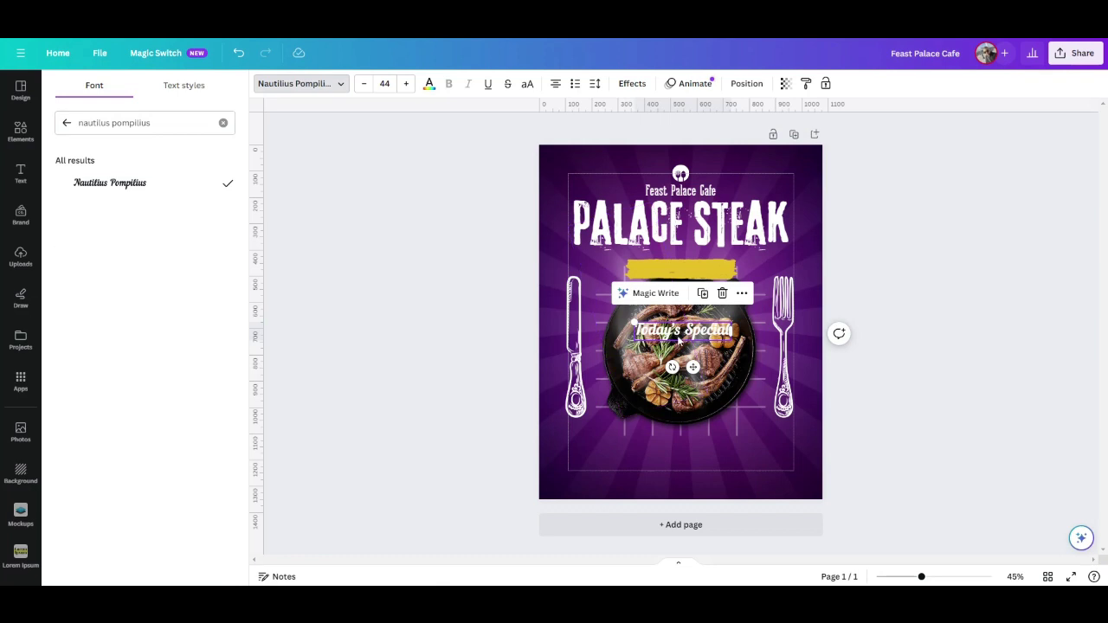
# Place the "Today's Special" text on the yellow brush stroke and set its font size to 40
pyautogui.moveTo(678, 338); pyautogui.dragTo(674, 275)
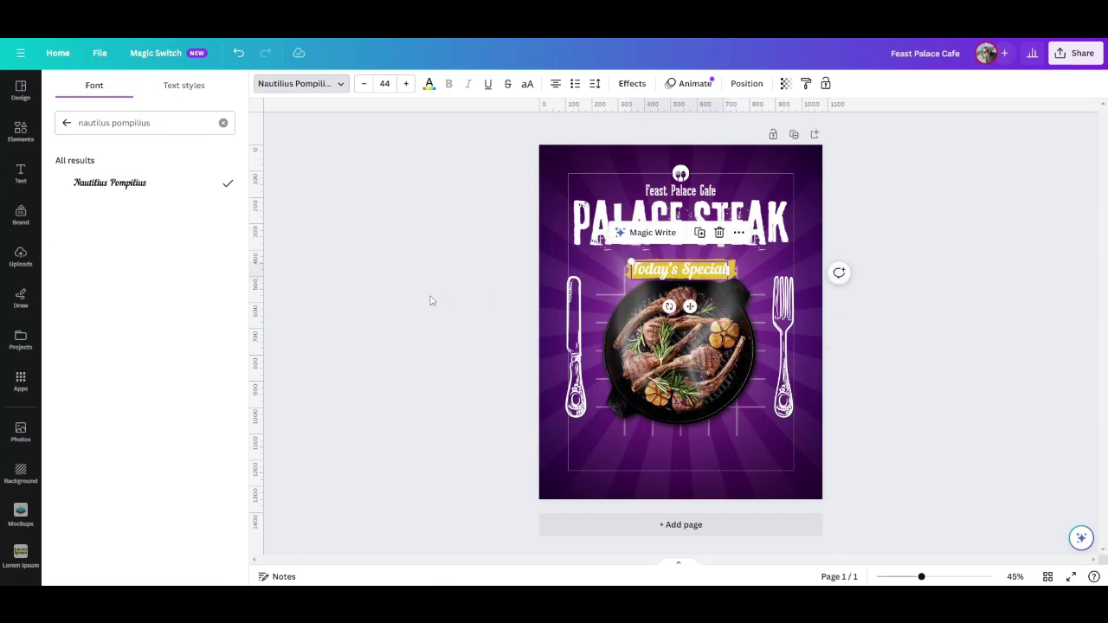
pyautogui.click(501, 292)
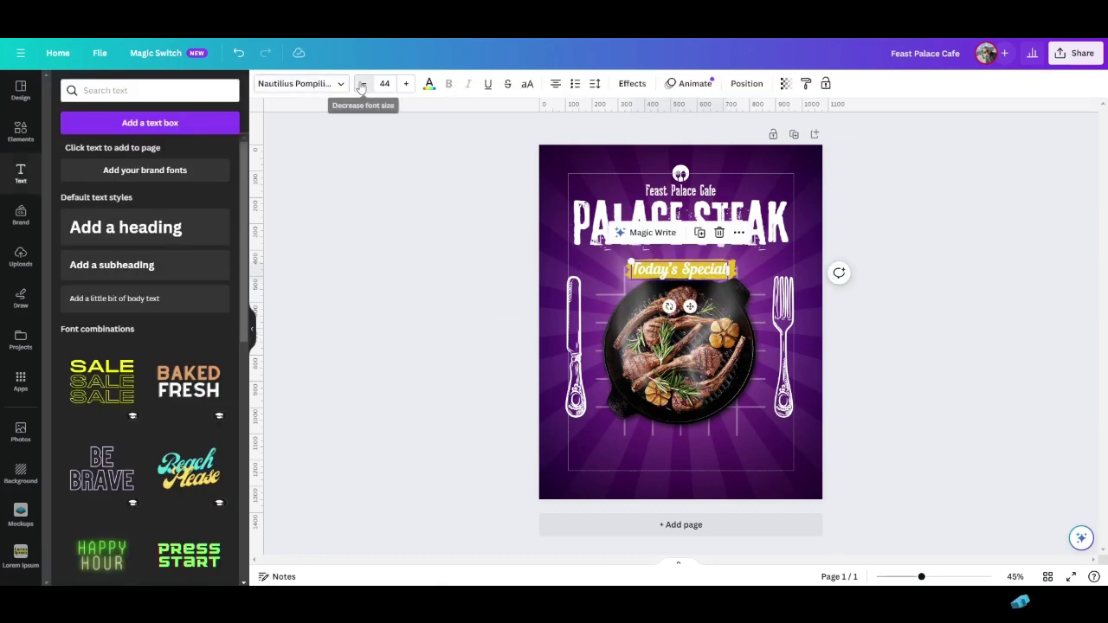
pyautogui.click(421, 275)
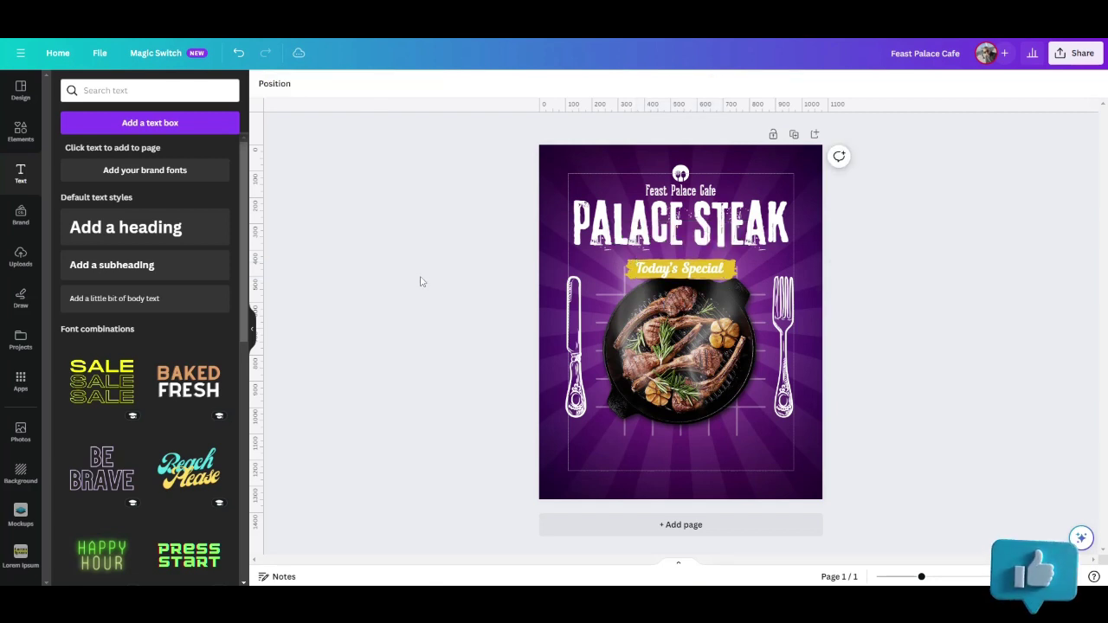
pyautogui.click(681, 270)
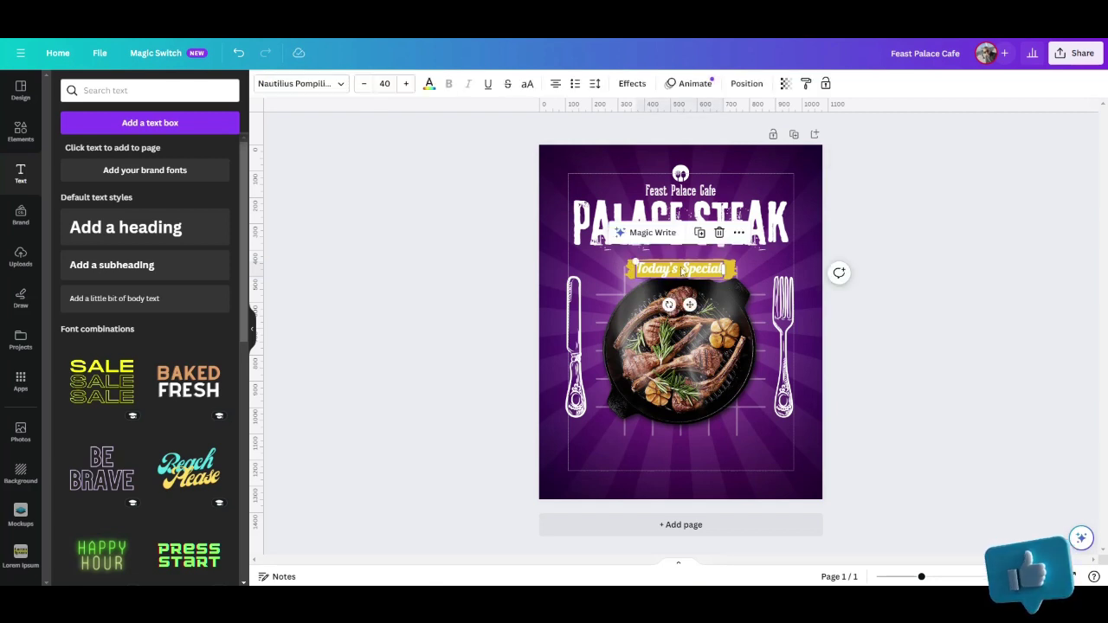
pyautogui.click(426, 343)
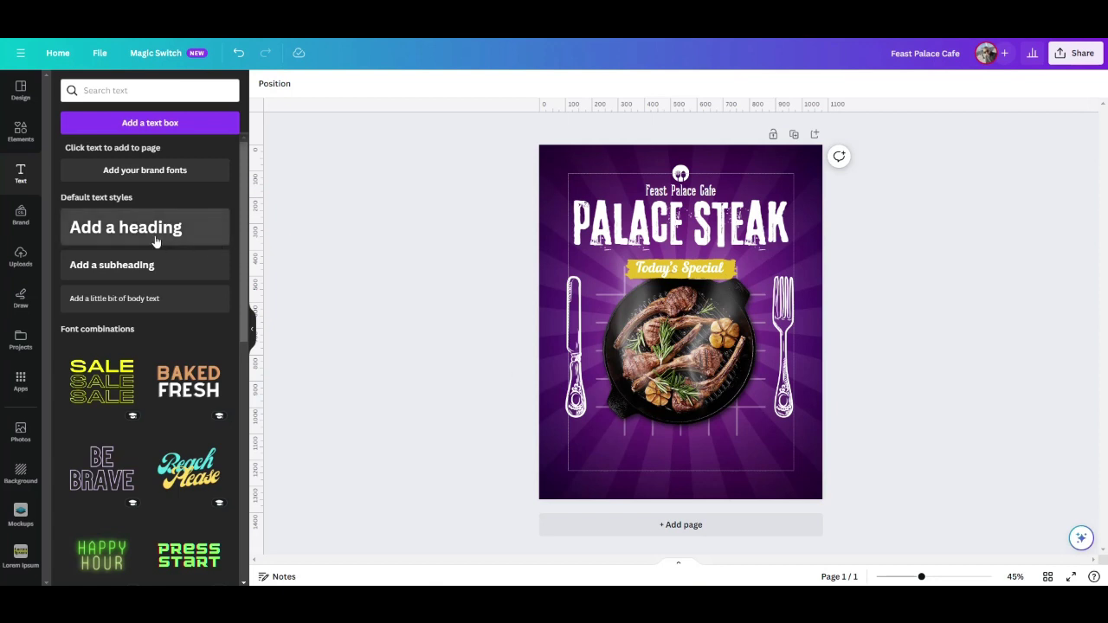
# Add a subheading that reads "hot & delicious" and change its font to Lava Pro Grunge
pyautogui.click(145, 275)
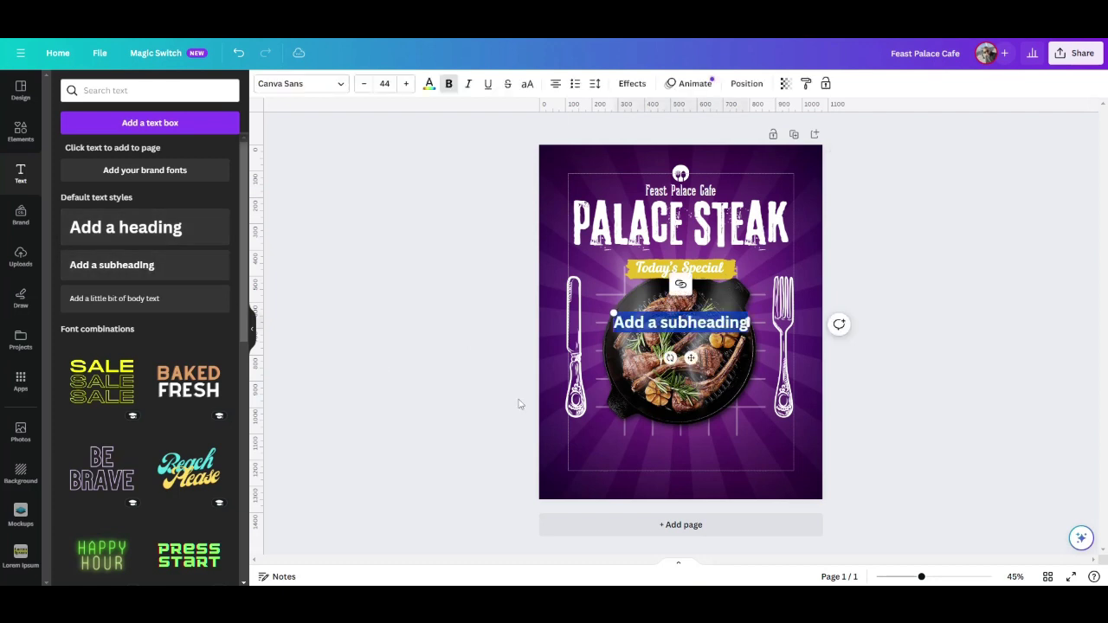
pyautogui.write('hotl')
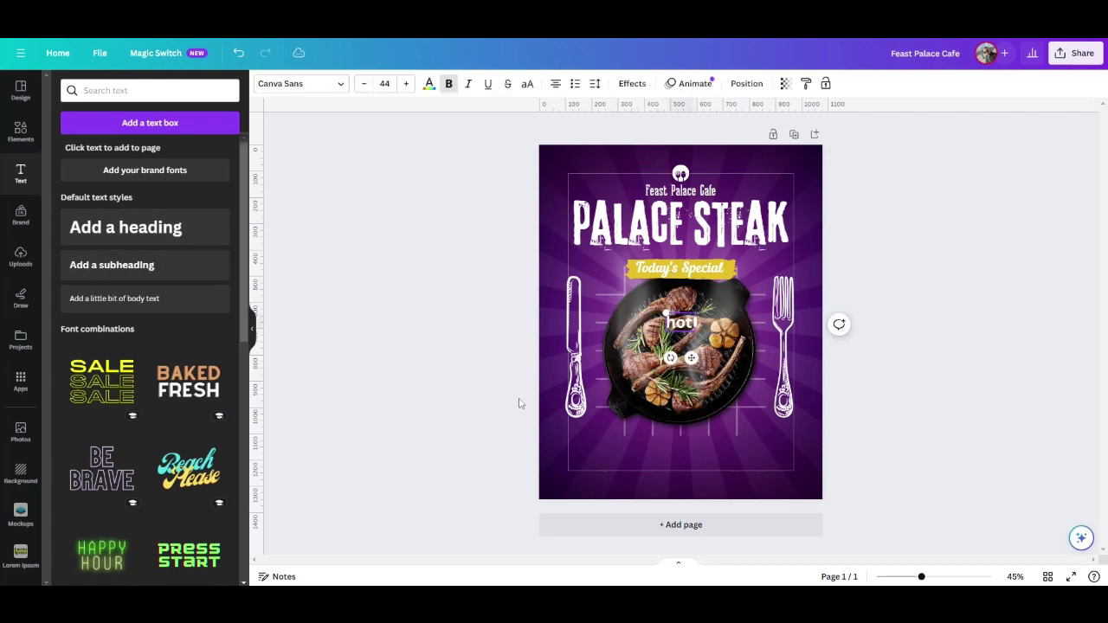
pyautogui.write(' &')
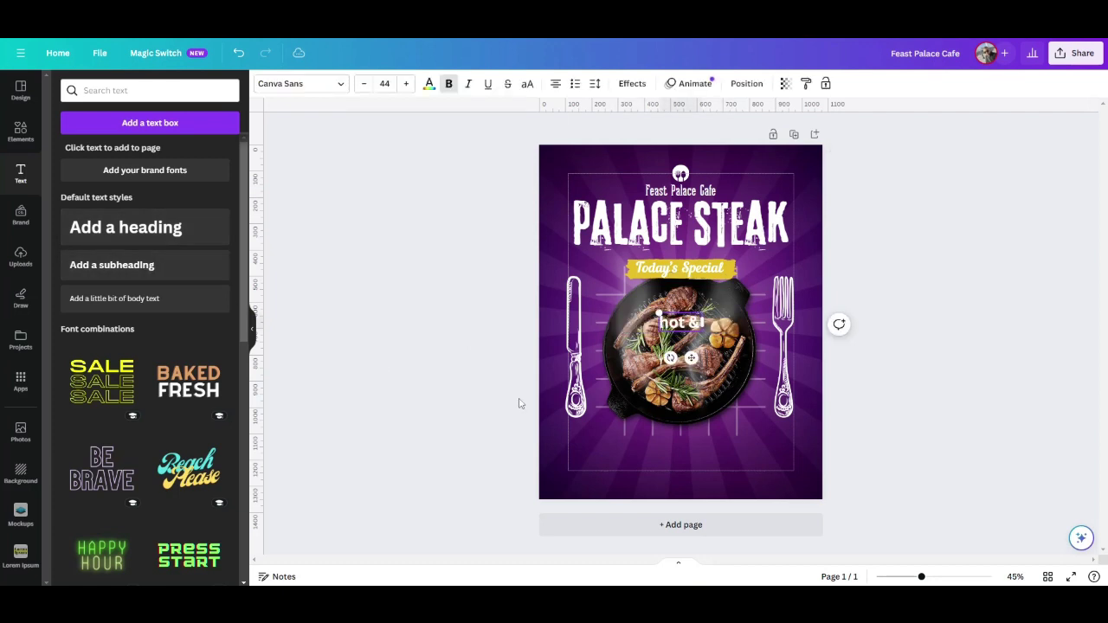
pyautogui.write(' delici')
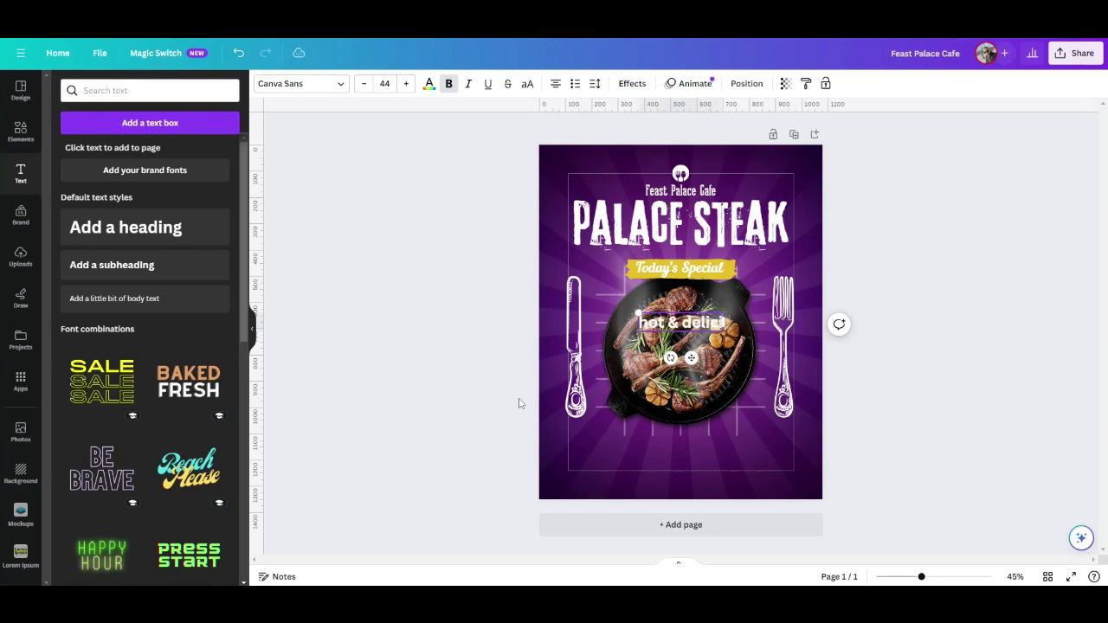
pyautogui.write('ous')
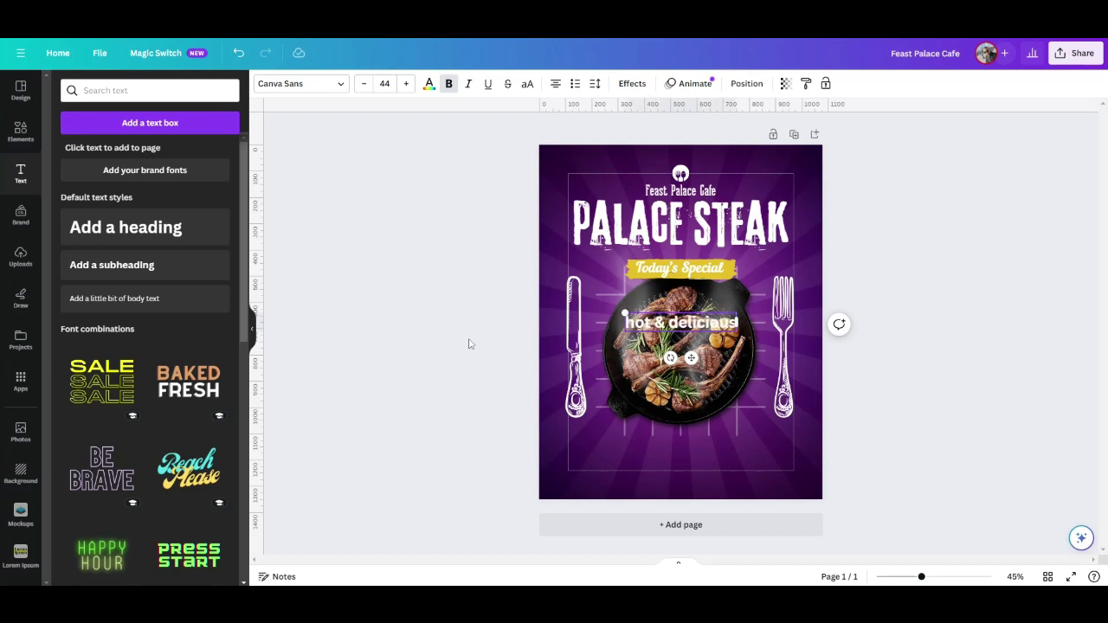
pyautogui.click(326, 90)
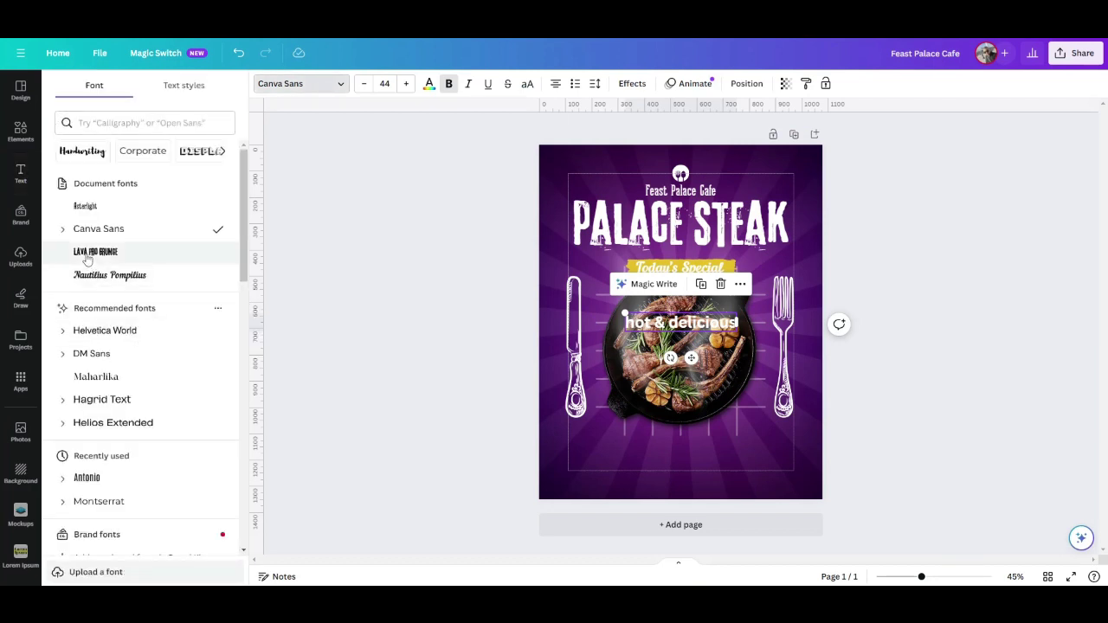
pyautogui.click(95, 250)
# Enlarge the "hot & delicious" text to a font size of about 91.6 and centre it below the skillet
pyautogui.moveTo(663, 327); pyautogui.dragTo(567, 471)
pyautogui.moveTo(641, 460); pyautogui.dragTo(681, 453)
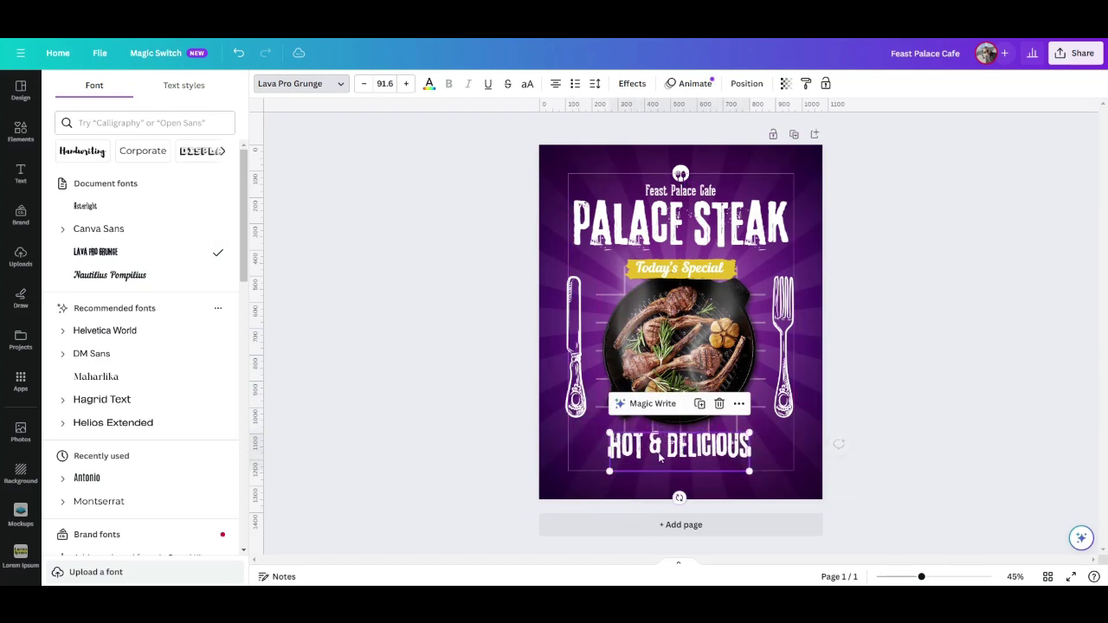
pyautogui.click(366, 451)
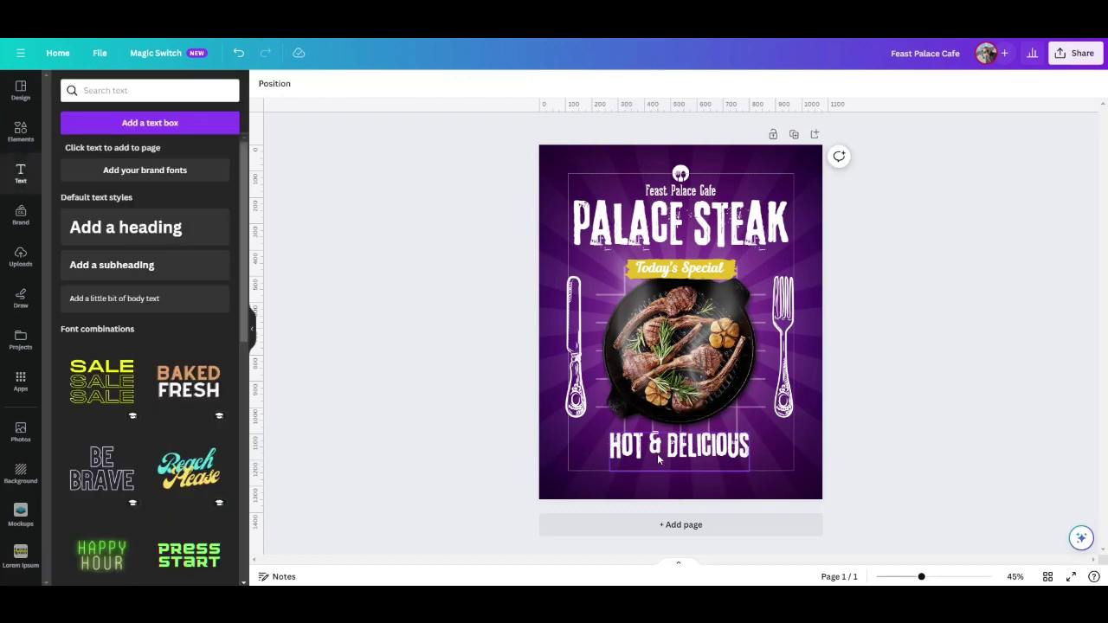
pyautogui.click(685, 463)
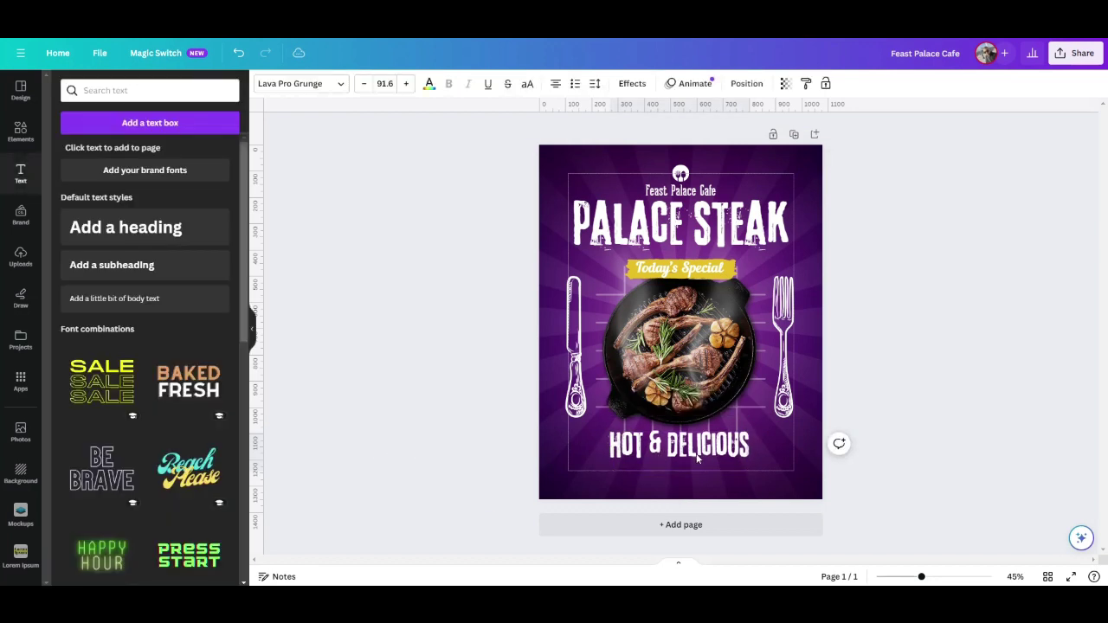
pyautogui.click(437, 458)
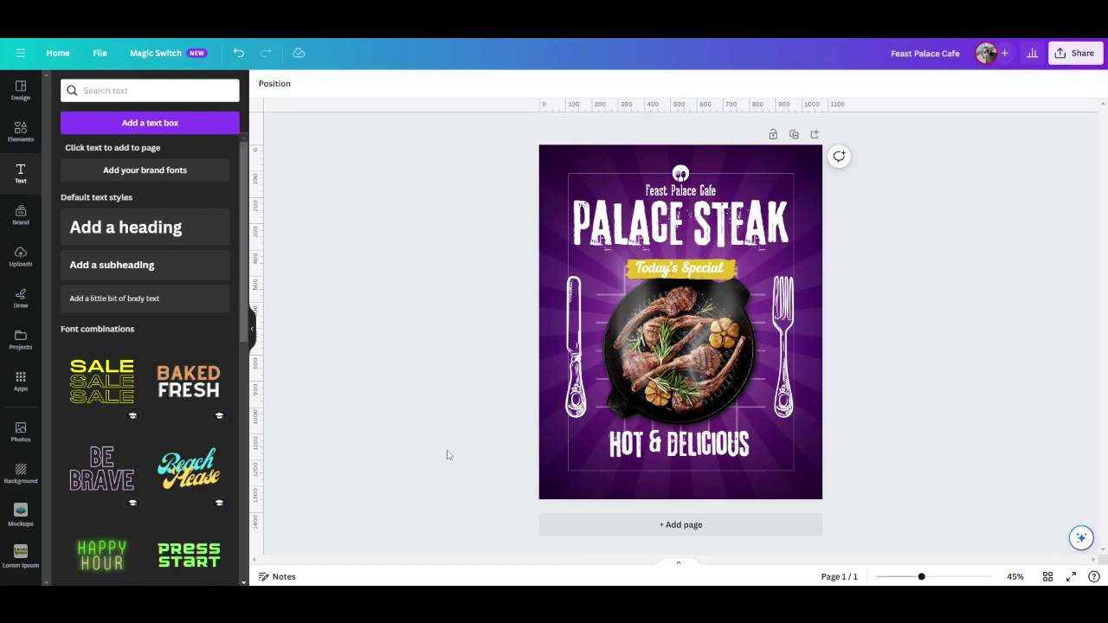
# Add a subheading that reads "sunday-saturday open at 5 pm" and switch it to uppercase
pyautogui.click(143, 270)
pyautogui.write('s')
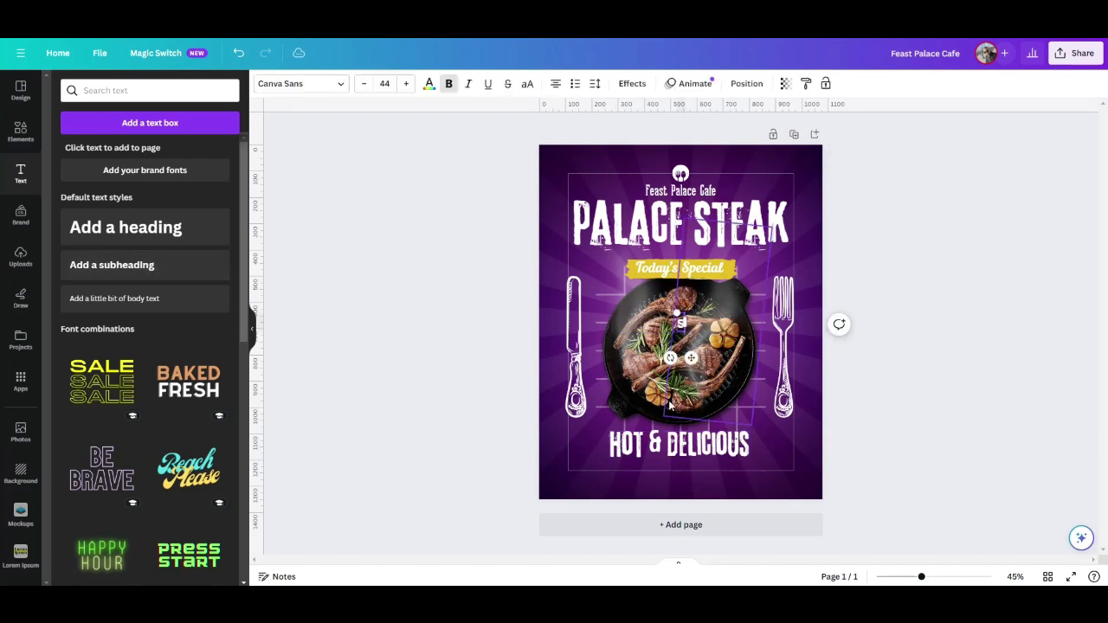
pyautogui.write('unday')
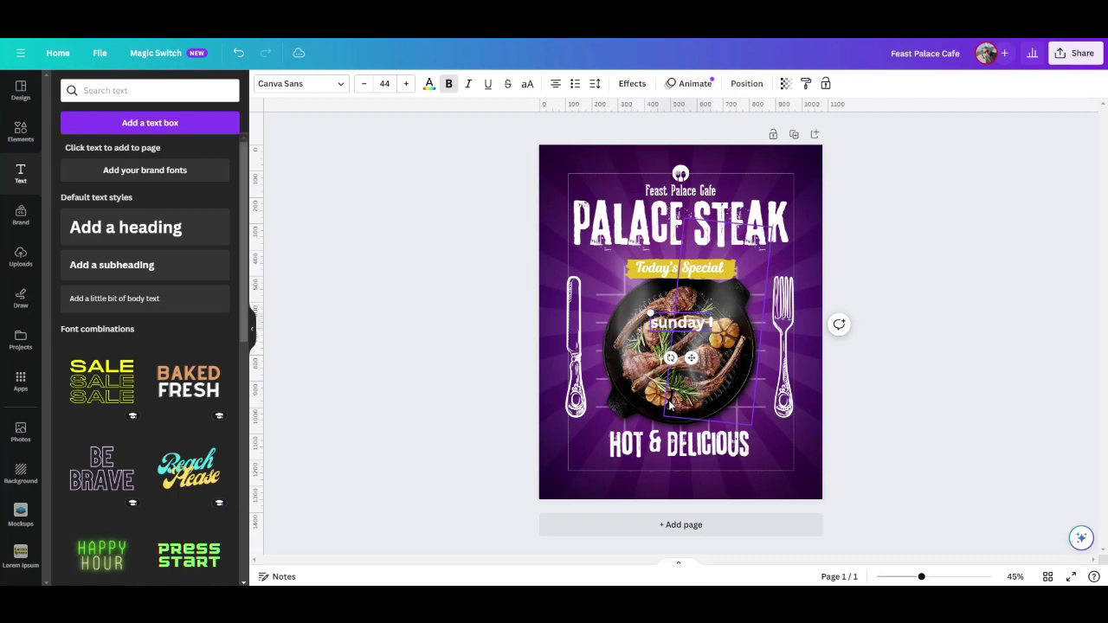
pyautogui.write('-saturd')
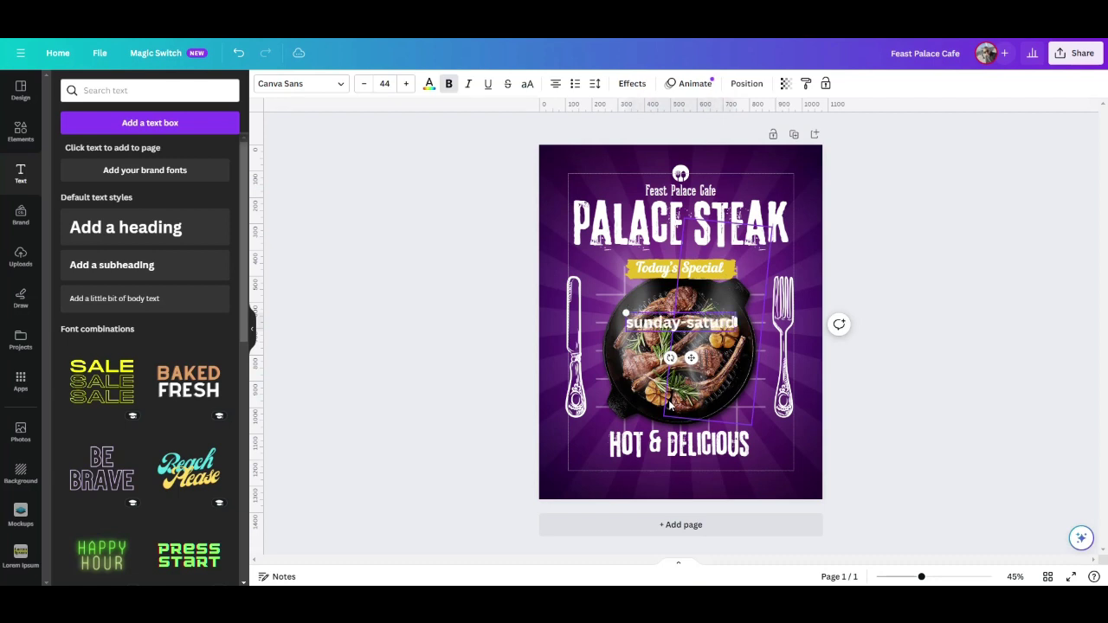
pyautogui.write('ay!')
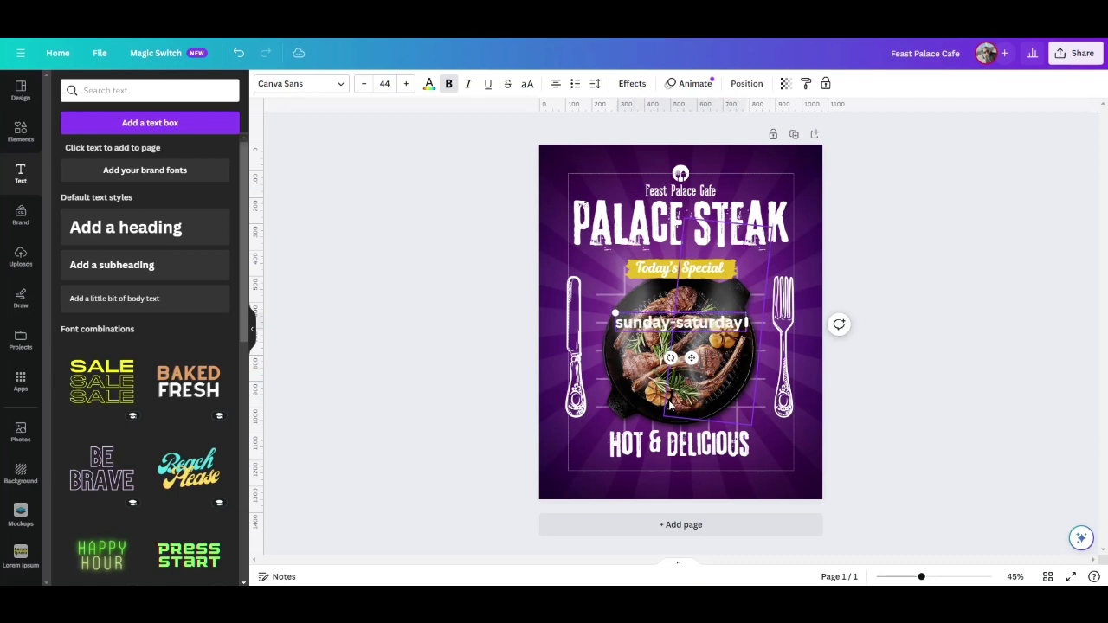
pyautogui.write(' open')
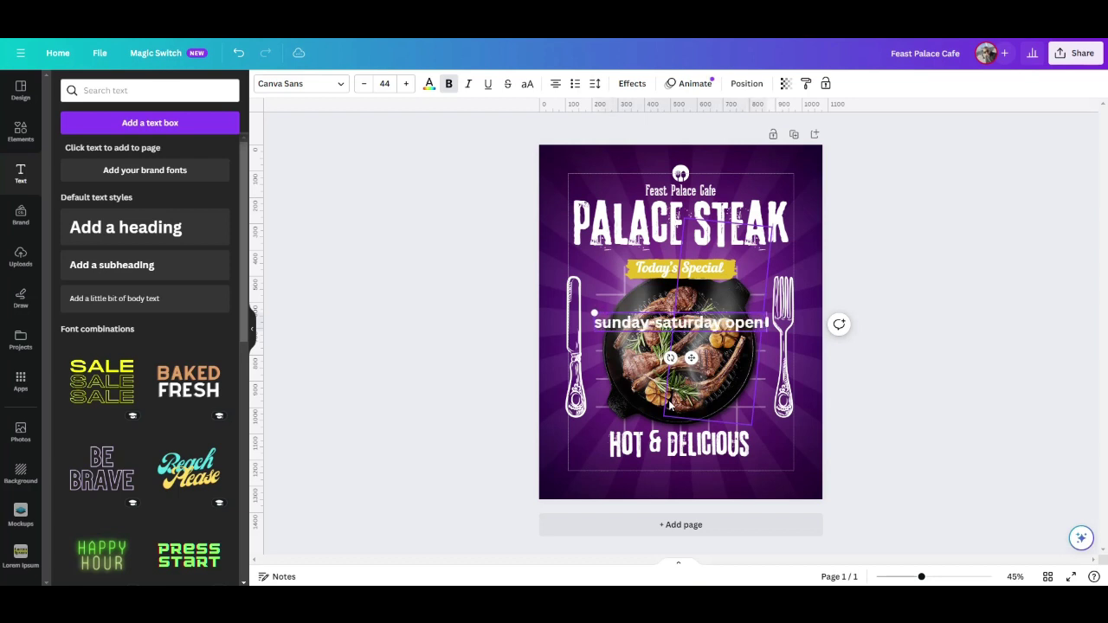
pyautogui.write(' at')
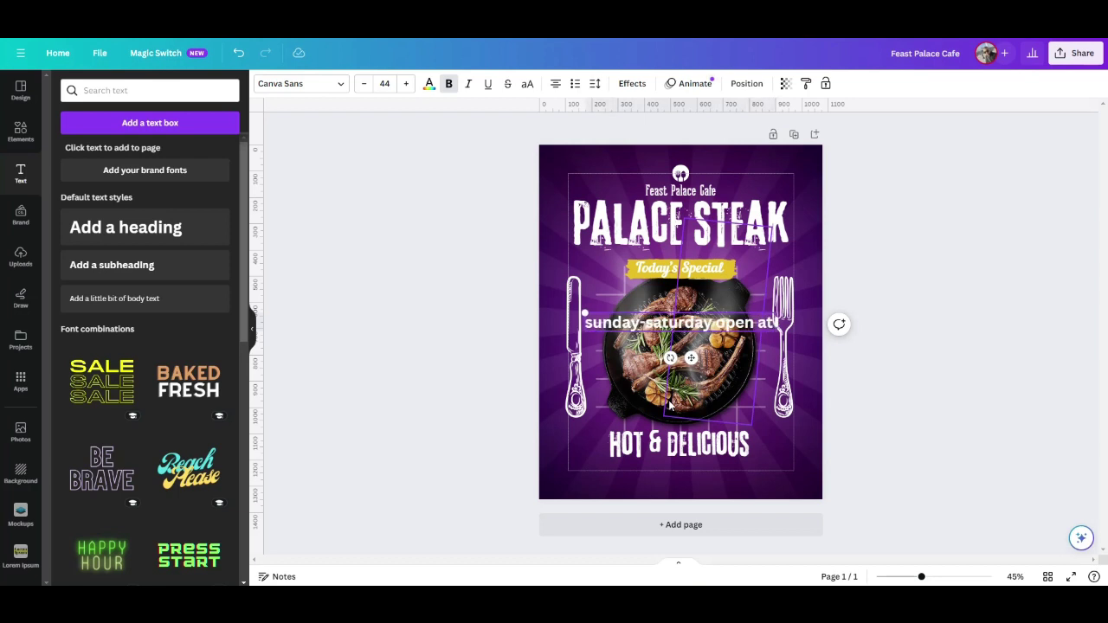
pyautogui.write(' 5 pm')
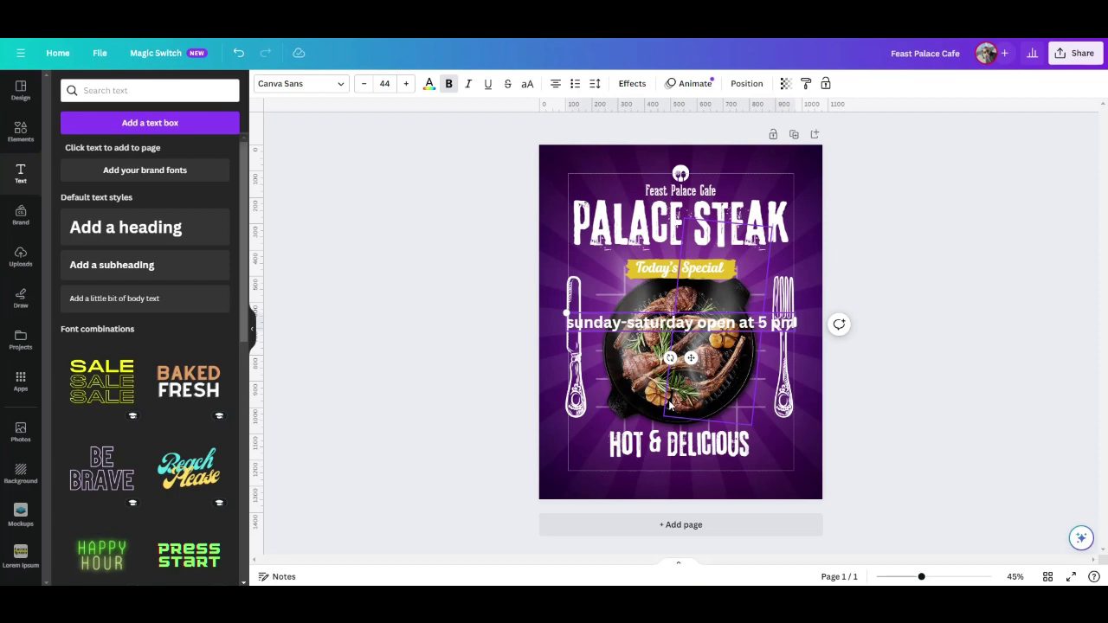
pyautogui.click(526, 86)
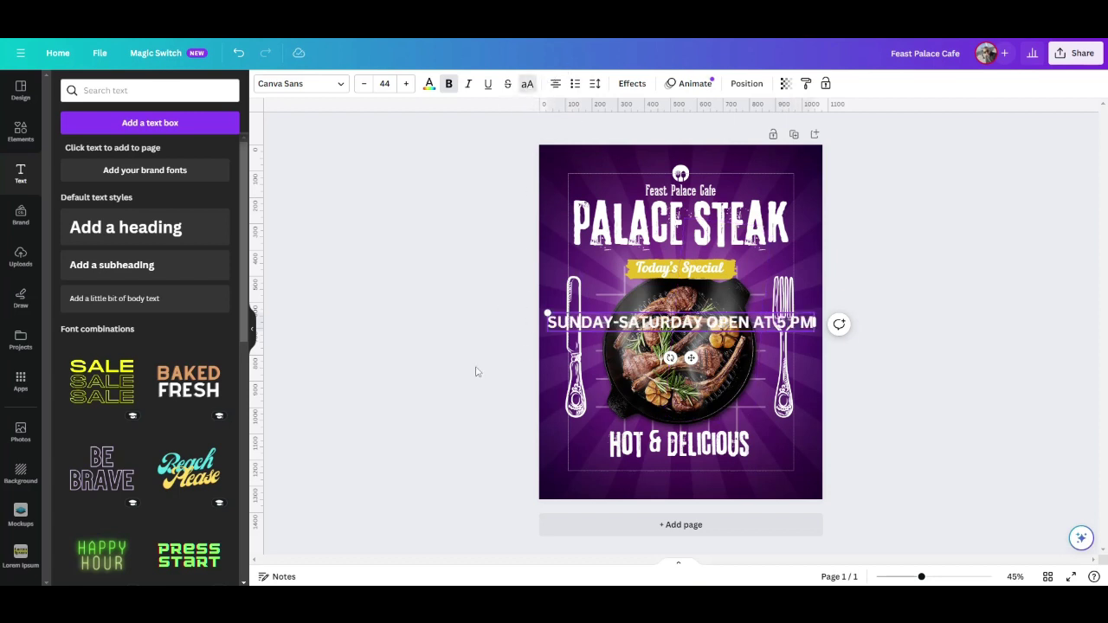
# Change the font of the opening hours text to Asterlight
pyautogui.click(337, 84)
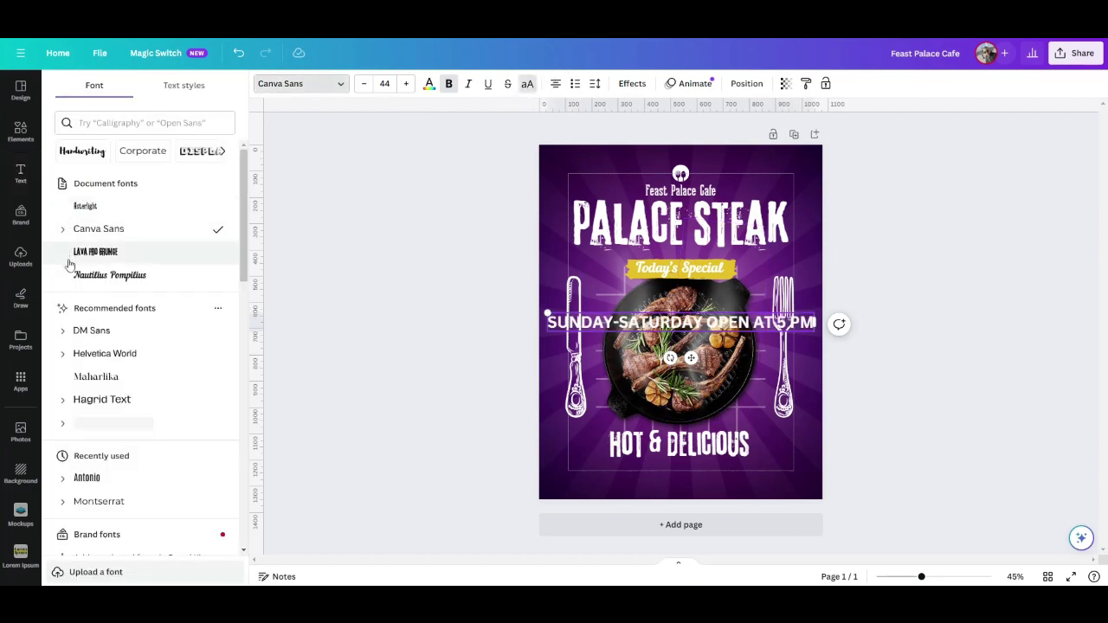
pyautogui.click(85, 206)
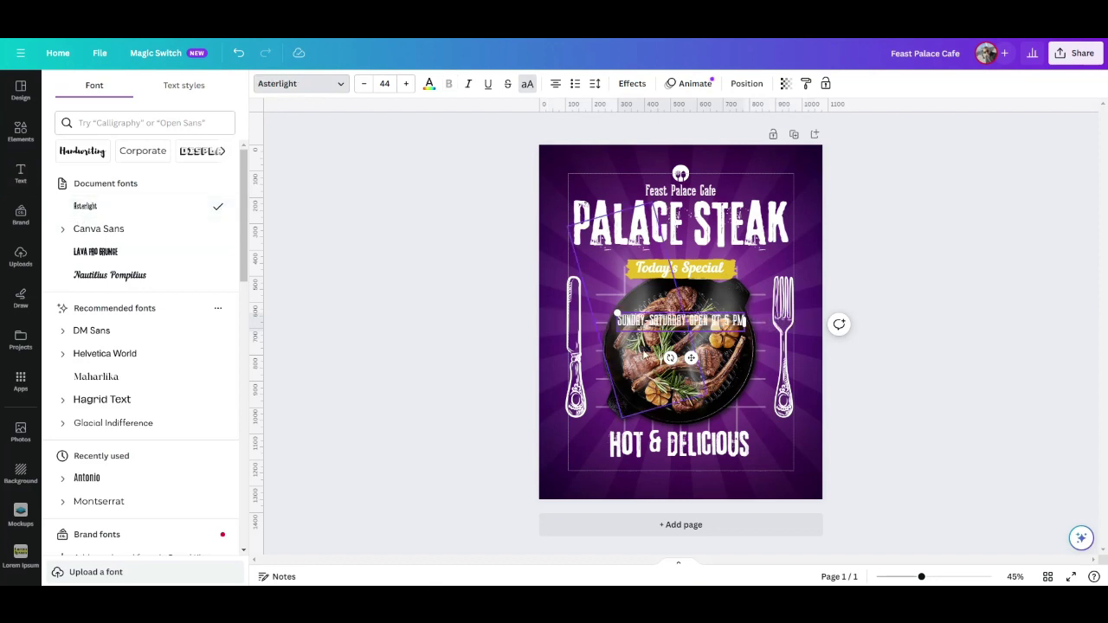
pyautogui.press('Escape')
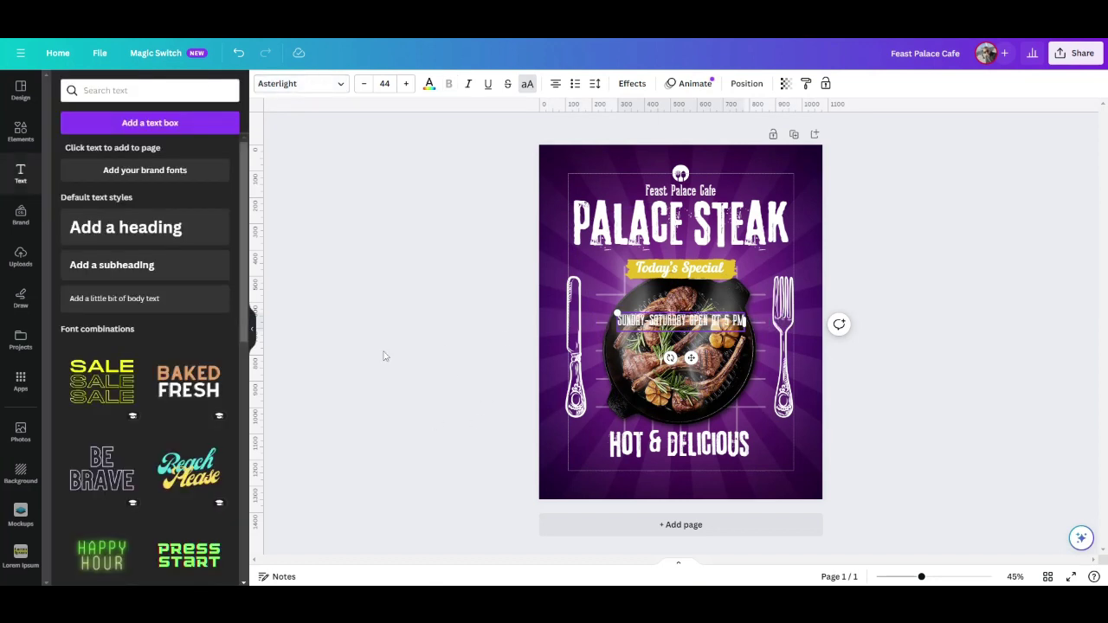
# Move the opening hours line directly below "Hot & Delicious" and colour it with the document's yellow
pyautogui.moveTo(680, 322); pyautogui.dragTo(681, 469)
pyautogui.click(428, 83)
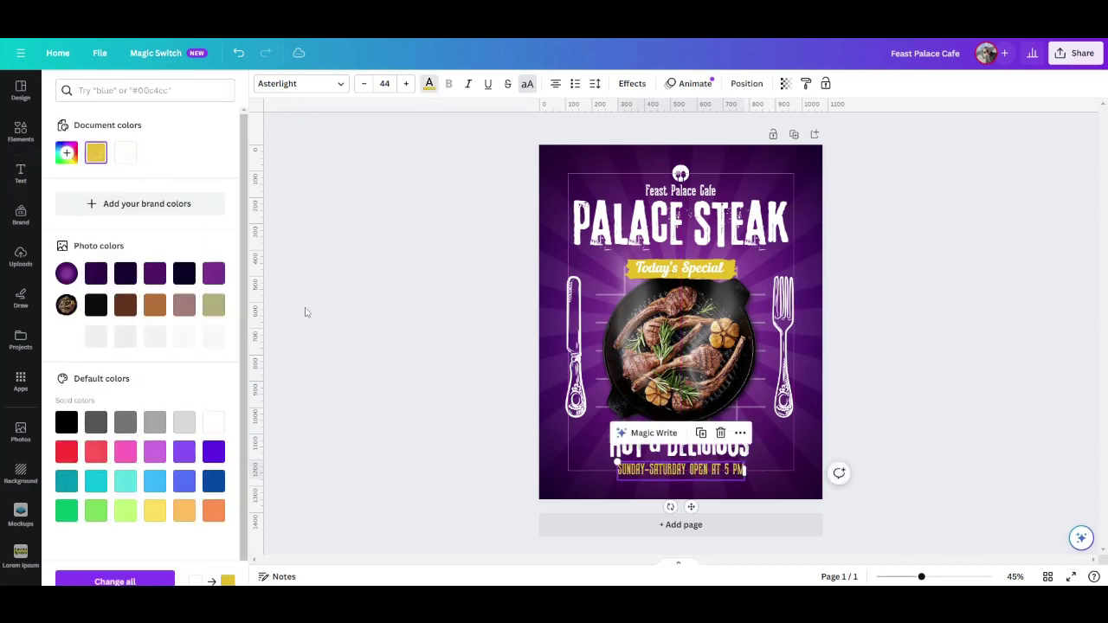
pyautogui.click(405, 366)
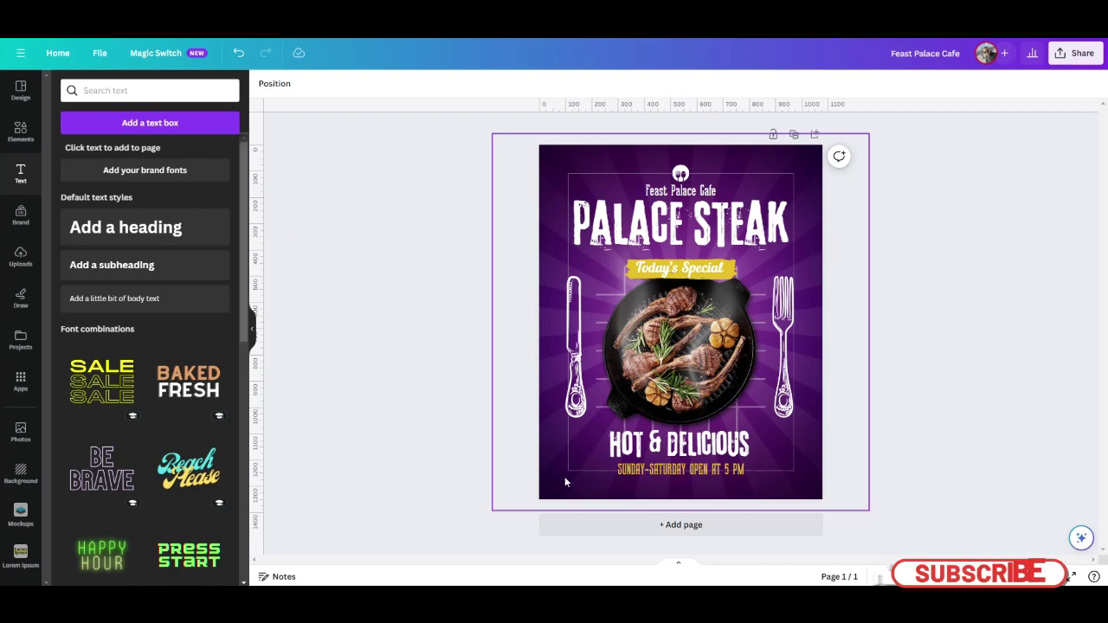
# Increase the letter spacing of the opening hours line so it spreads wider than the tagline above it
pyautogui.click(615, 471)
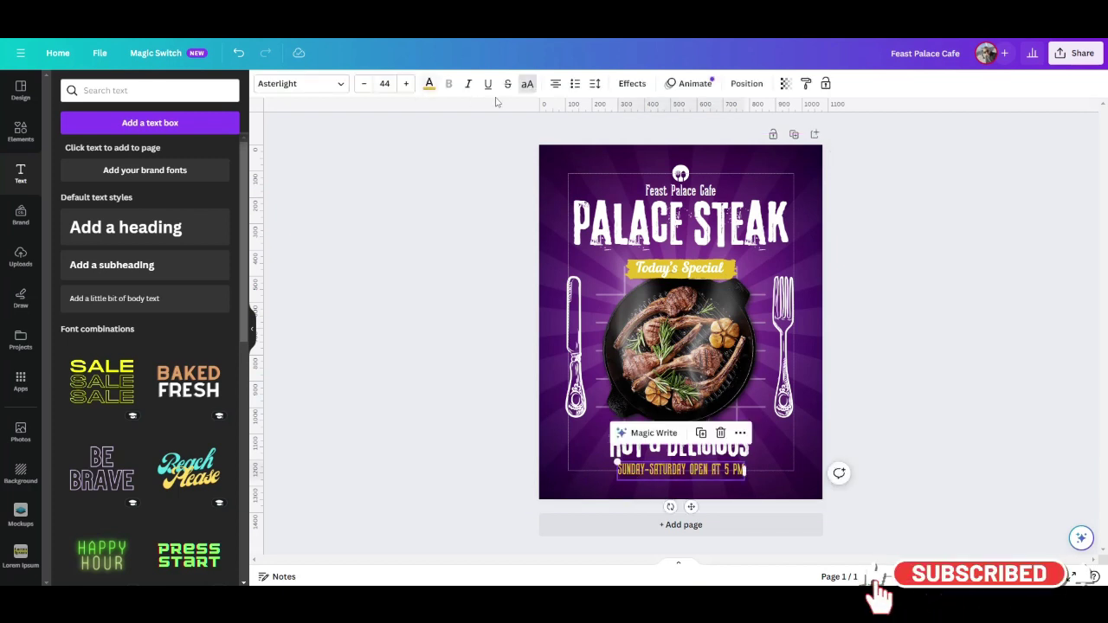
pyautogui.click(595, 83)
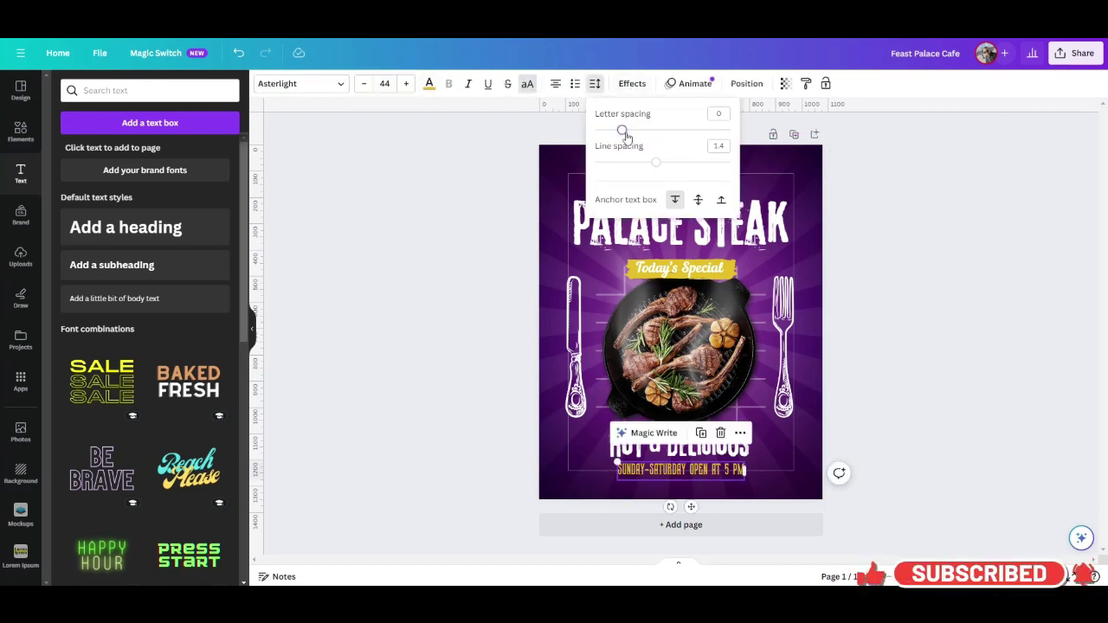
pyautogui.moveTo(623, 132); pyautogui.dragTo(643, 129)
pyautogui.click(444, 290)
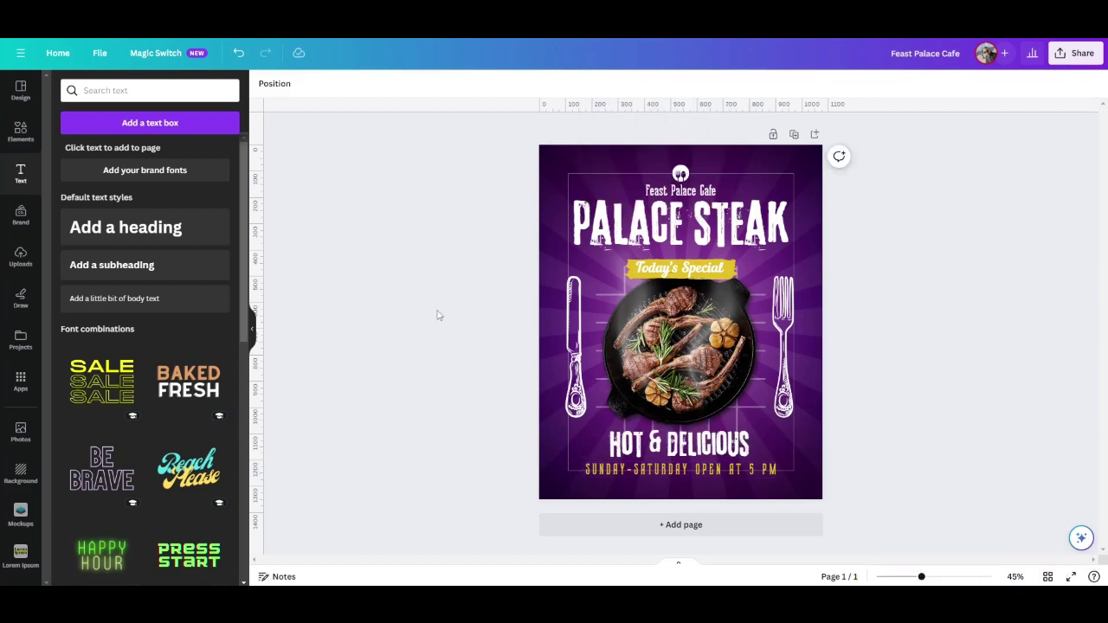
# Add a body text box for the website address and clear its placeholder text
pyautogui.click(114, 301)
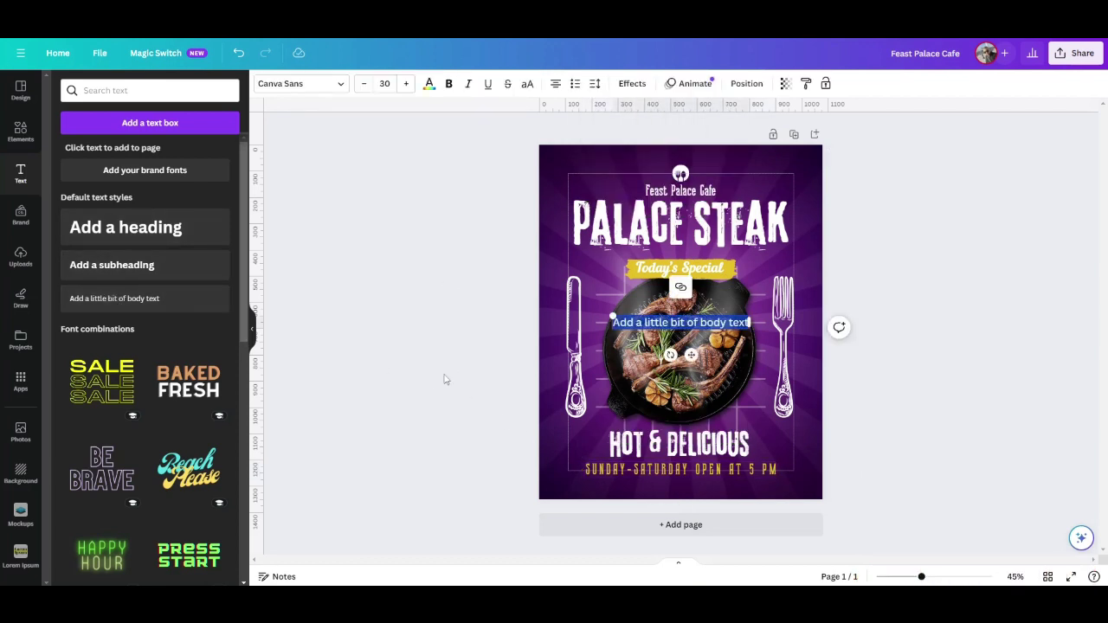
pyautogui.press('BackSpace')
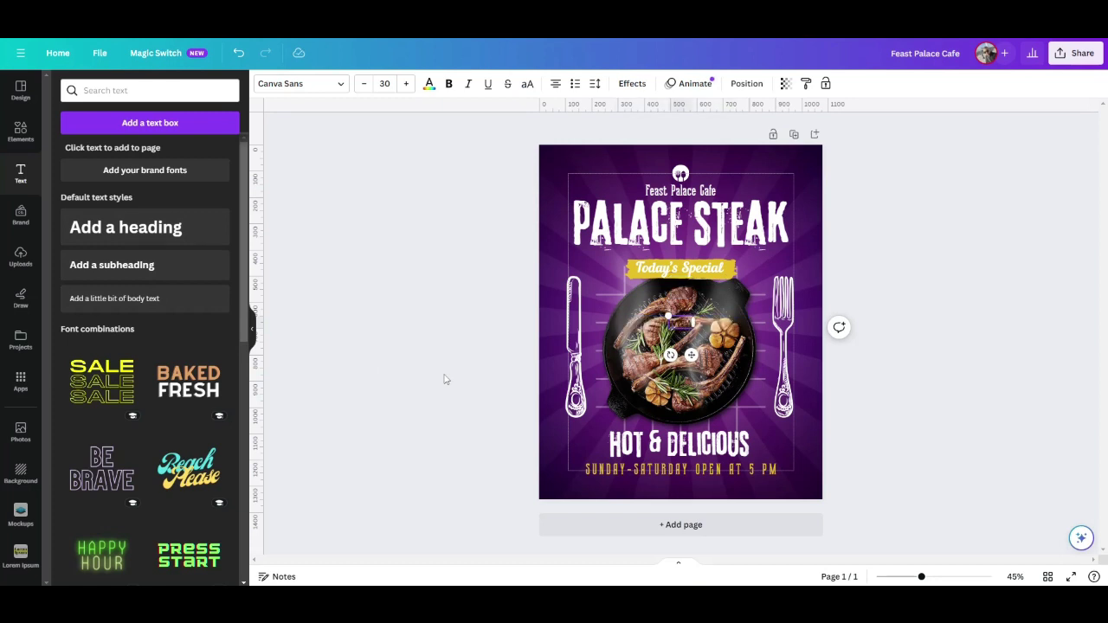
pyautogui.write('www.yourwebsite')
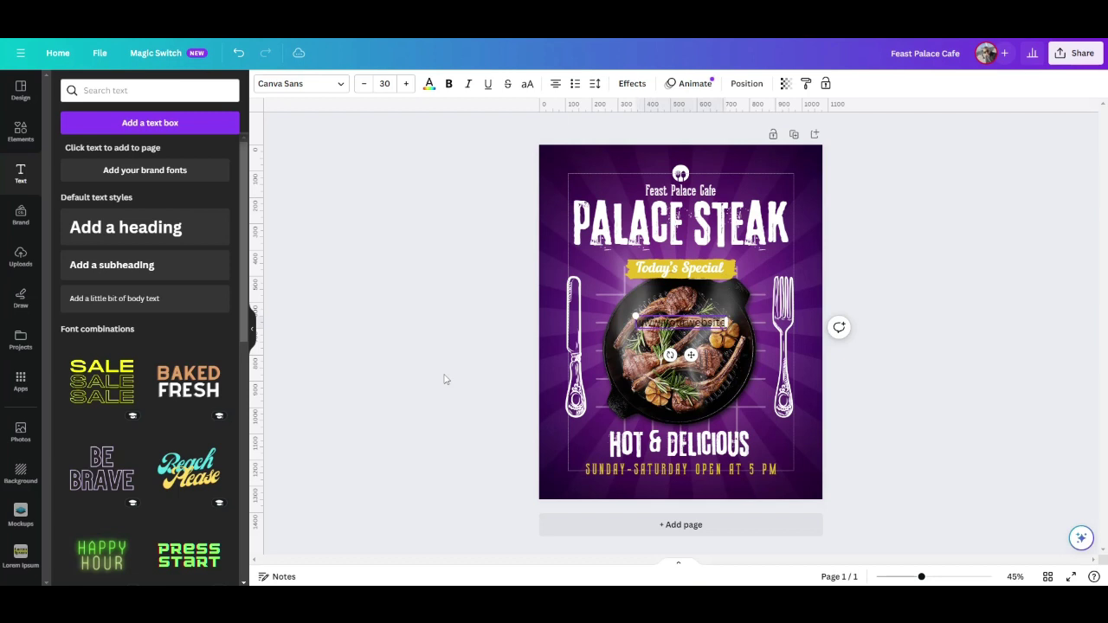
pyautogui.press('BackSpace')
pyautogui.press('BackSpace')
pyautogui.press('BackSpace')
pyautogui.press('BackSpace')
pyautogui.press('BackSpace')
pyautogui.press('BackSpace')
pyautogui.press('BackSpace')
pyautogui.press('BackSpace')
pyautogui.press('BackSpace')
pyautogui.press('BackSpace')
pyautogui.press('BackSpace')
pyautogui.press('BackSpace')
pyautogui.press('BackSpace')
pyautogui.press('BackSpace')
pyautogui.press('BackSpace')
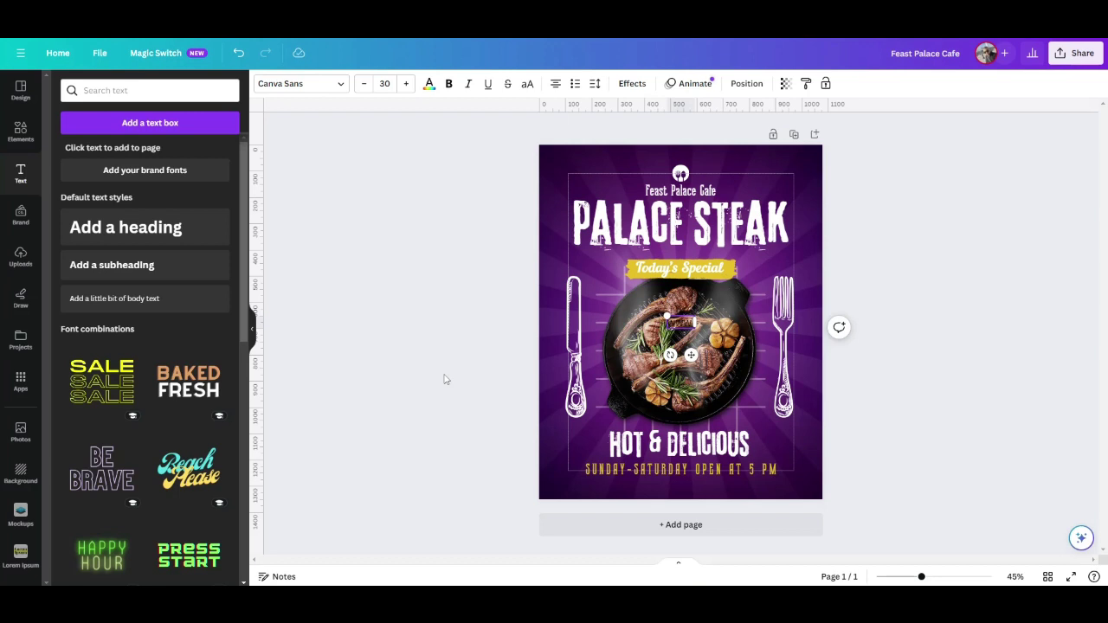
pyautogui.write('www.feastpalacec')
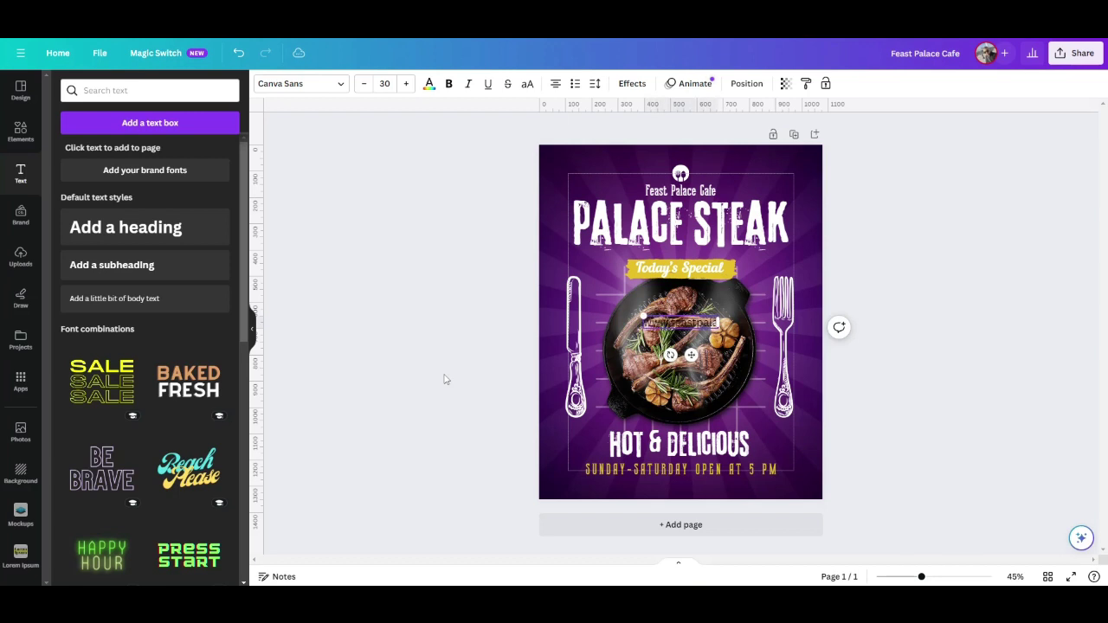
pyautogui.write('afe')
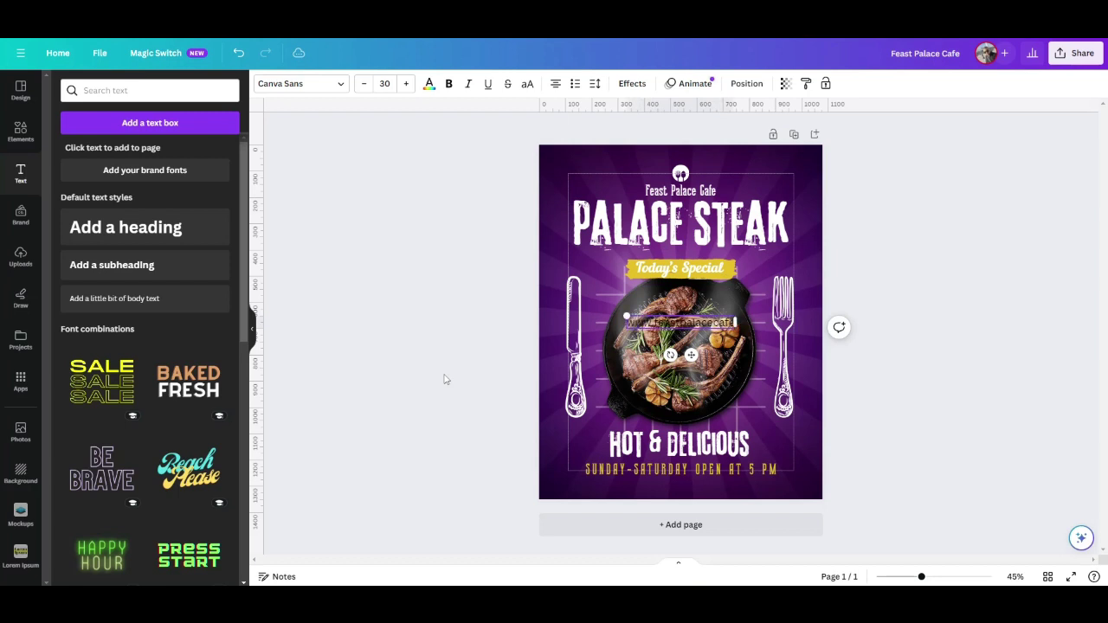
pyautogui.write('.co')
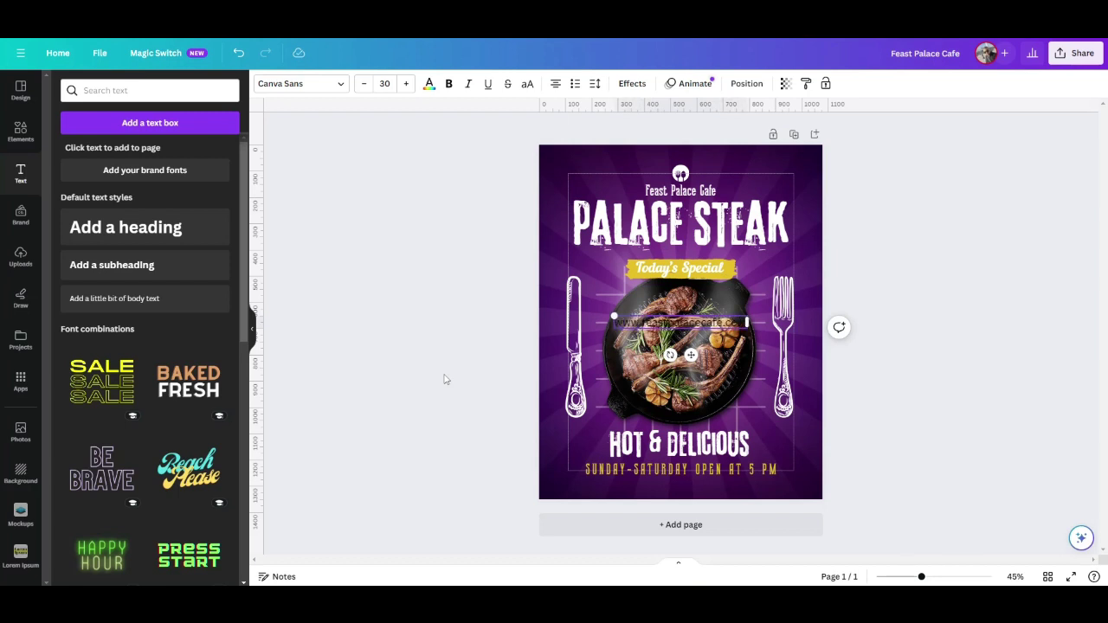
pyautogui.click(428, 83)
pyautogui.click(159, 154)
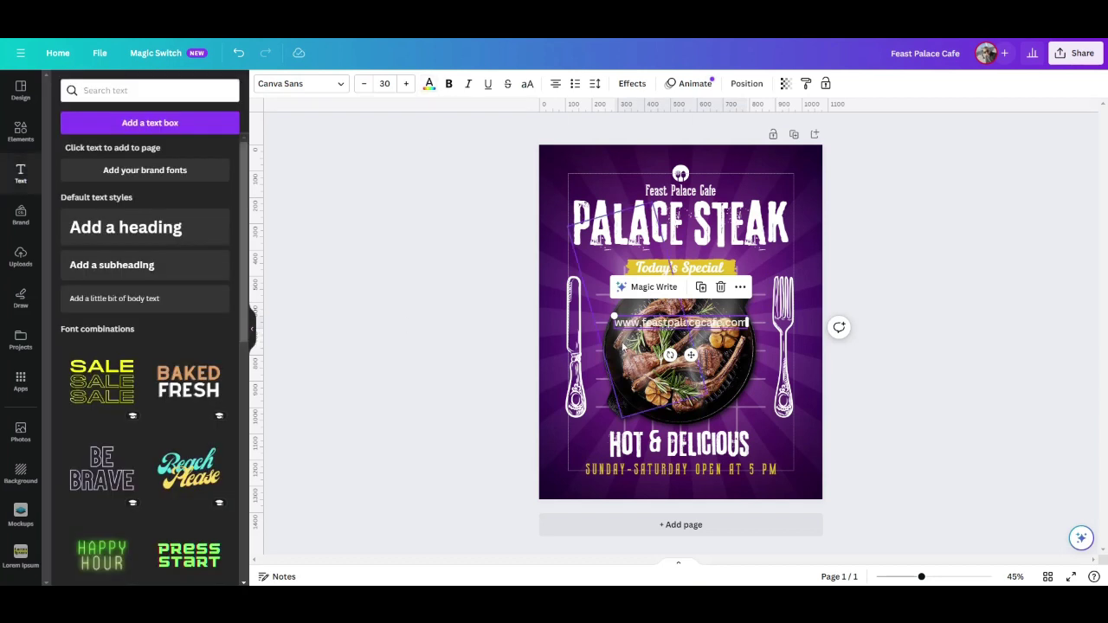
# Place the website address below the opening hours line and change its font to Antonio Light
pyautogui.moveTo(625, 323); pyautogui.dragTo(624, 487)
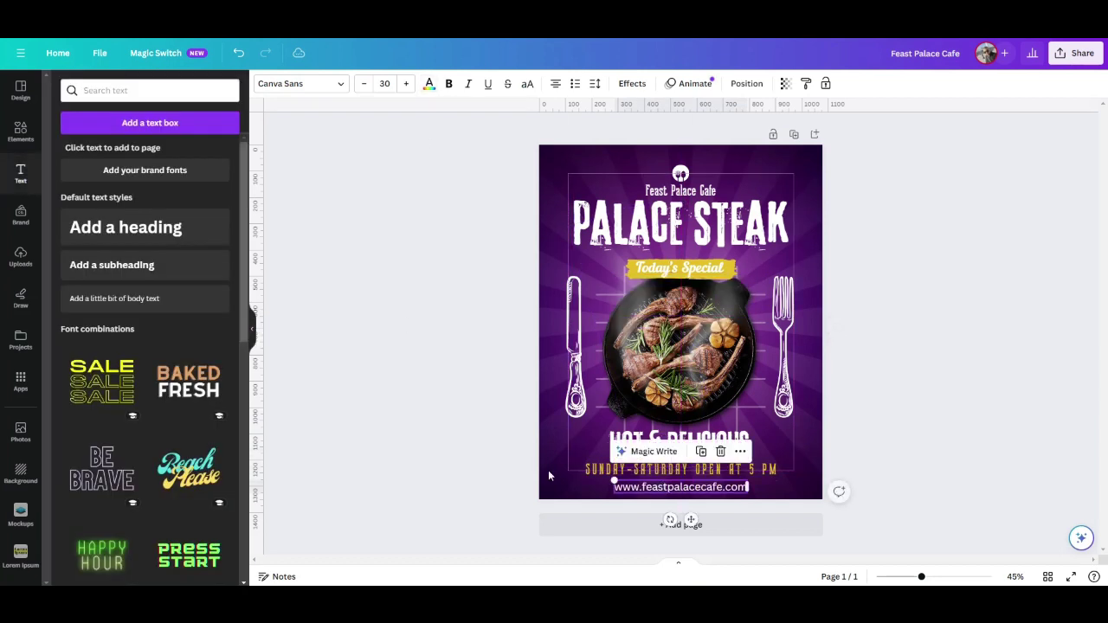
pyautogui.click(300, 83)
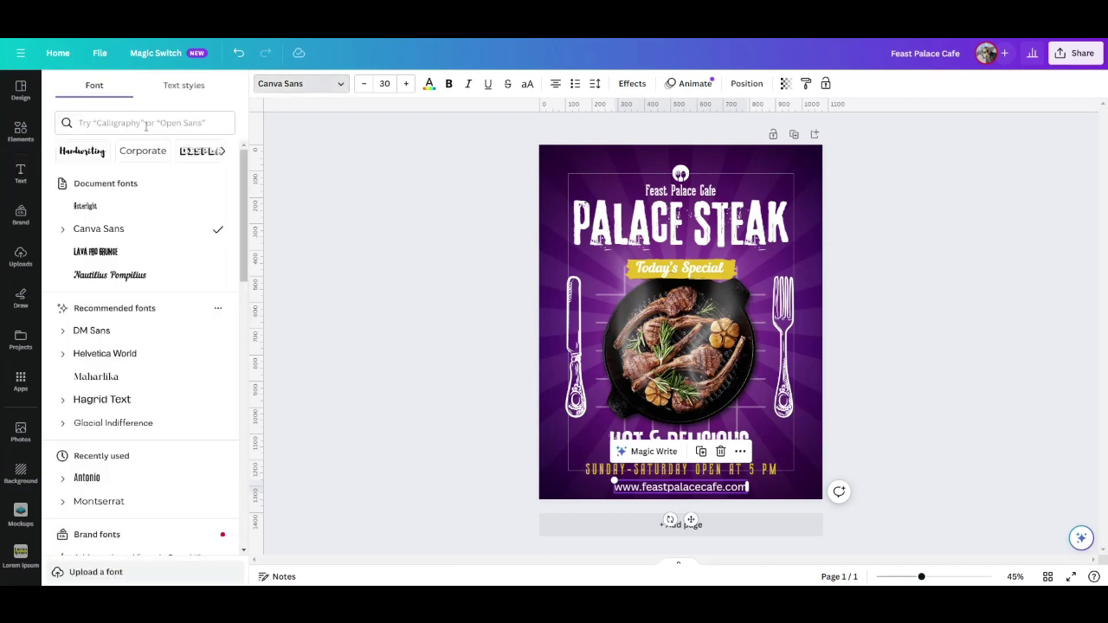
pyautogui.click(146, 123)
pyautogui.write('ar')
pyautogui.write('to')
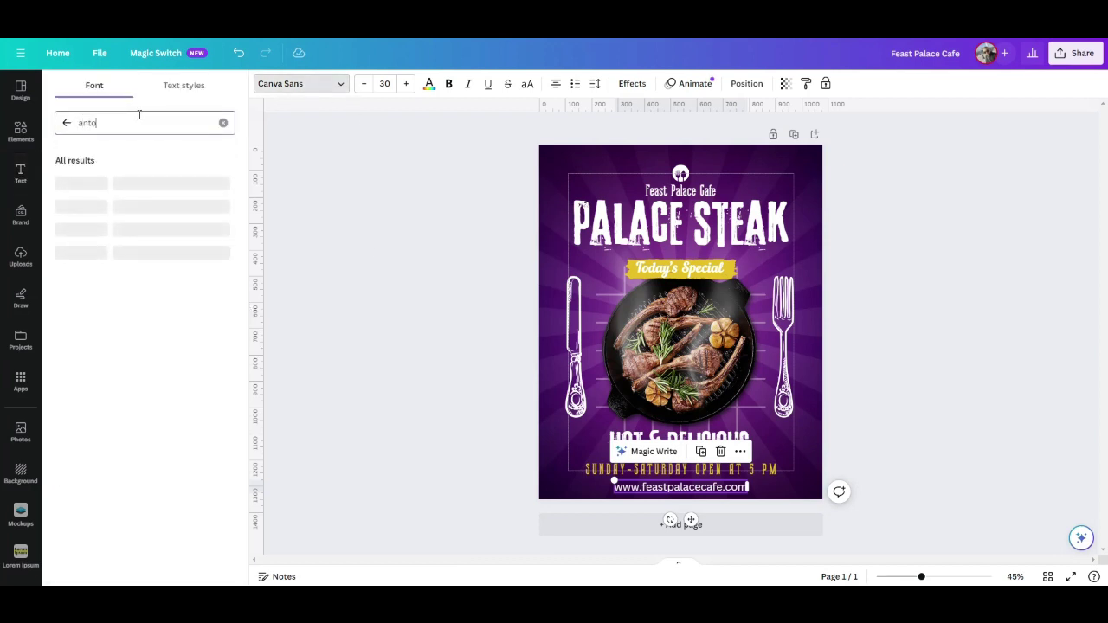
pyautogui.write('nio')
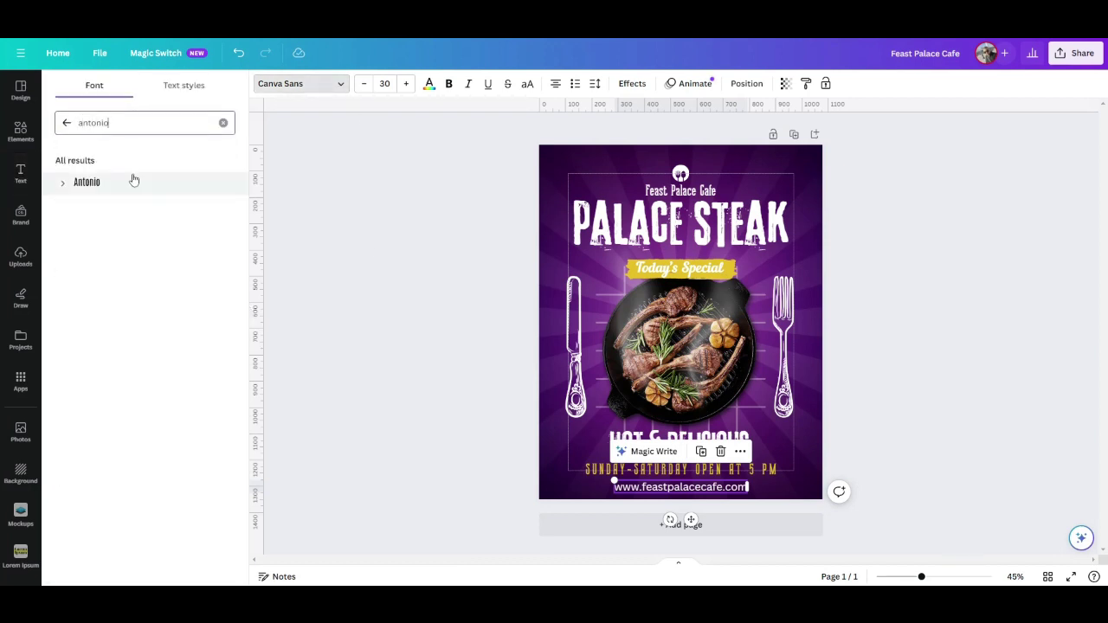
pyautogui.click(66, 185)
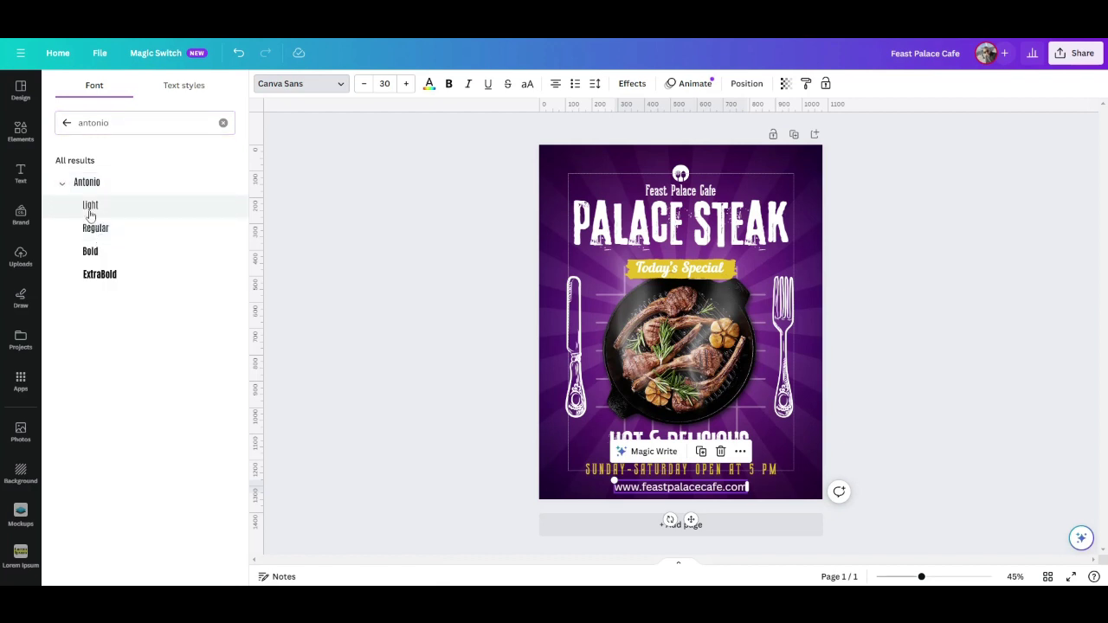
pyautogui.click(90, 206)
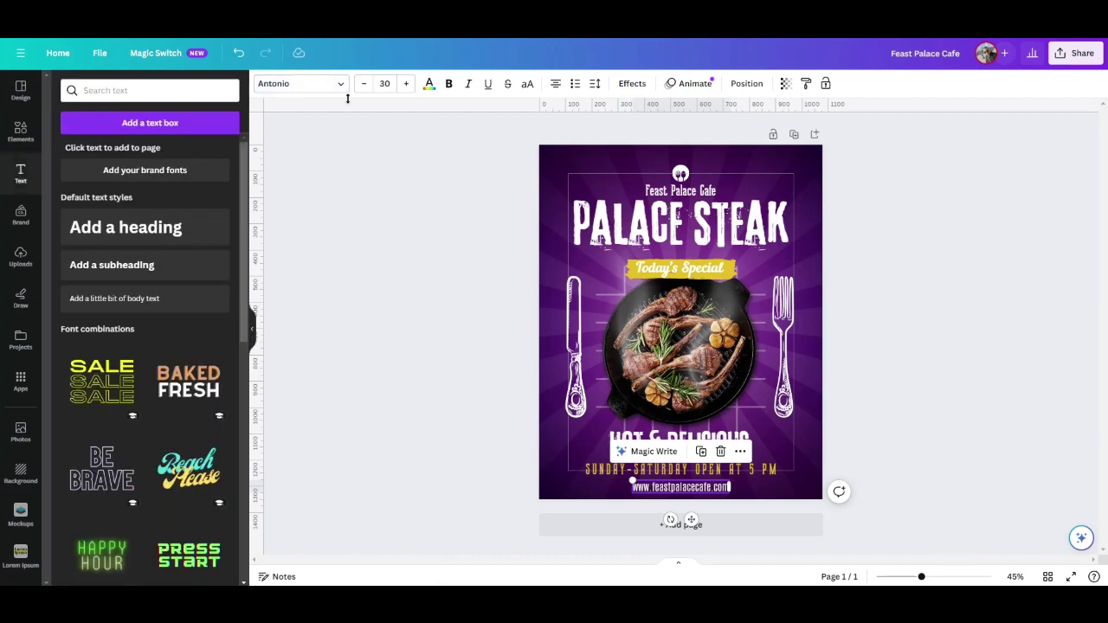
# Reduce the website address to a font size of 20
pyautogui.click(363, 86)
pyautogui.click(364, 86)
pyautogui.click(363, 87)
pyautogui.click(363, 87)
pyautogui.click(364, 86)
pyautogui.click(363, 87)
pyautogui.click(363, 86)
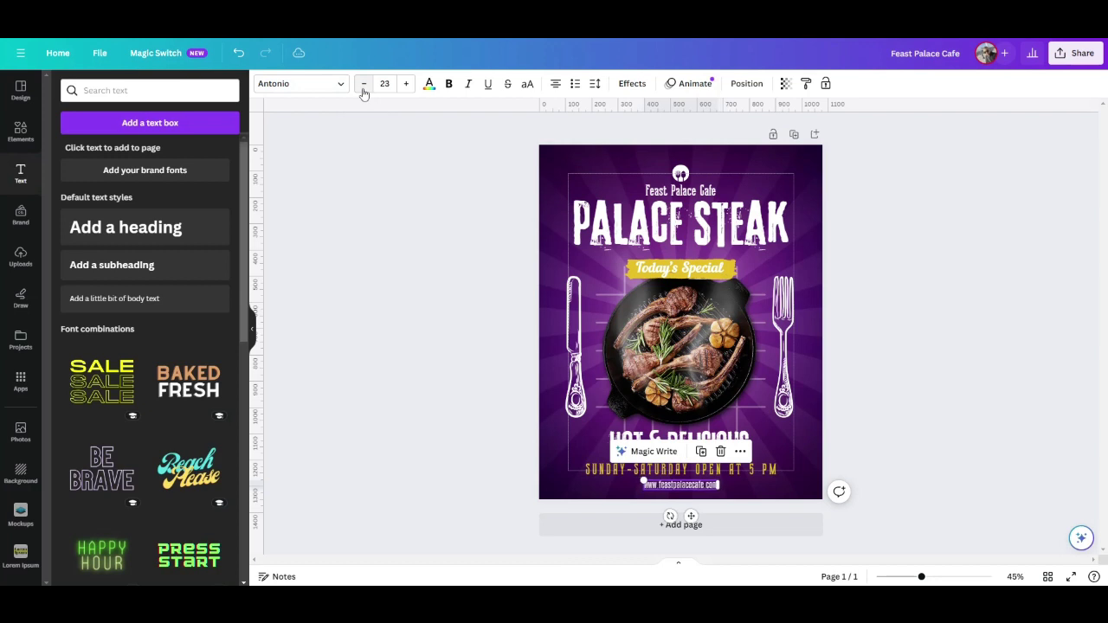
pyautogui.click(364, 86)
pyautogui.click(363, 86)
pyautogui.click(364, 87)
pyautogui.click(439, 381)
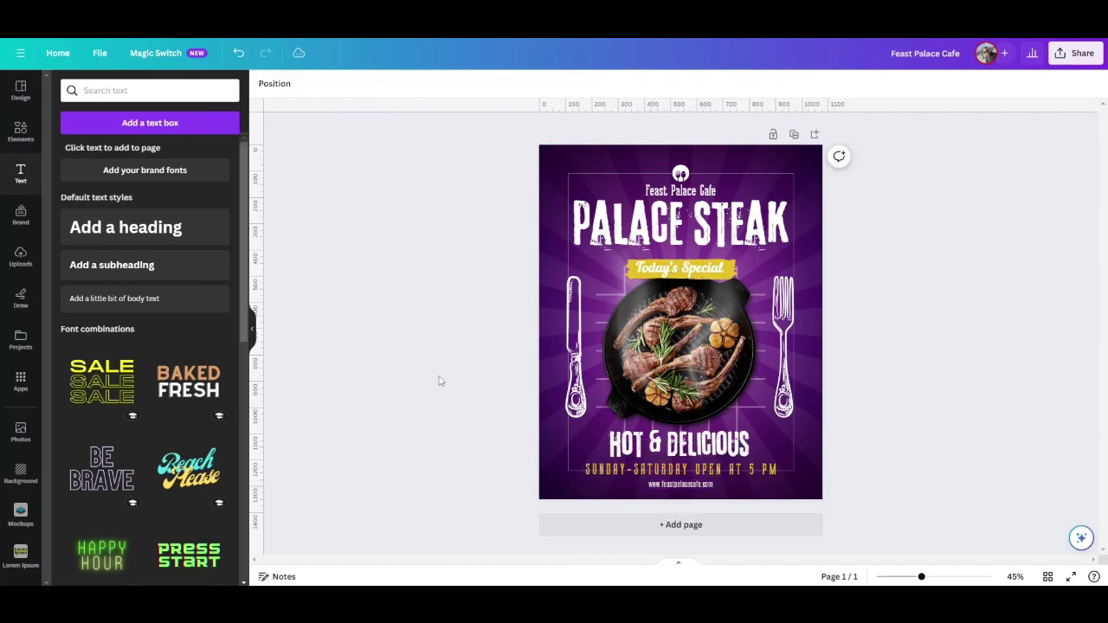
# Shift the website address slightly lower and set its letter spacing to 243
pyautogui.click(675, 487)
pyautogui.click(675, 488)
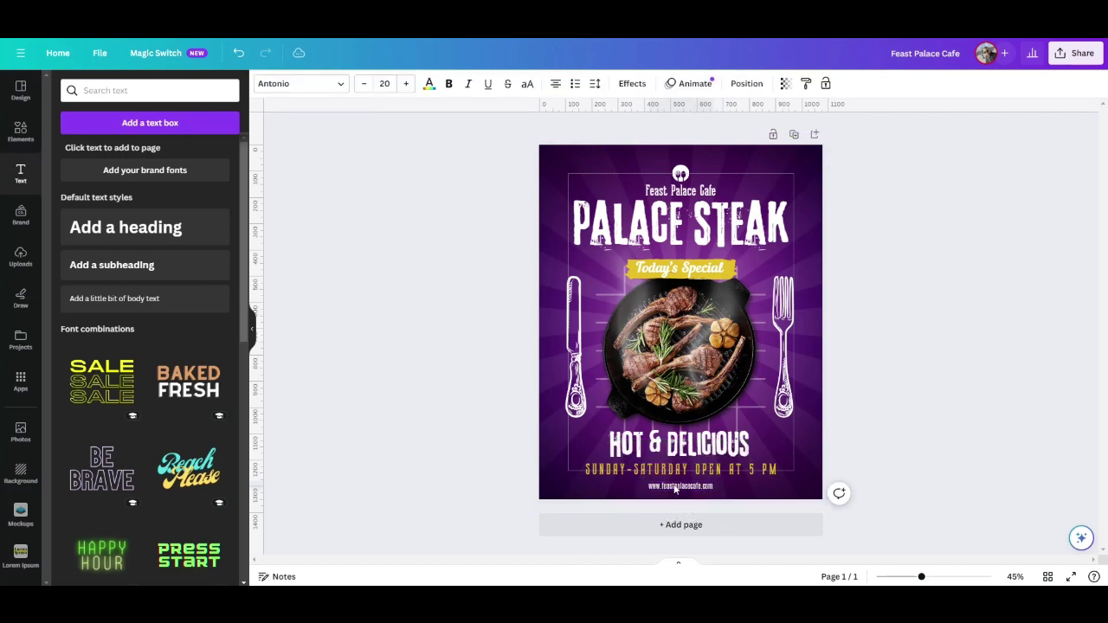
pyautogui.click(675, 487)
pyautogui.click(595, 83)
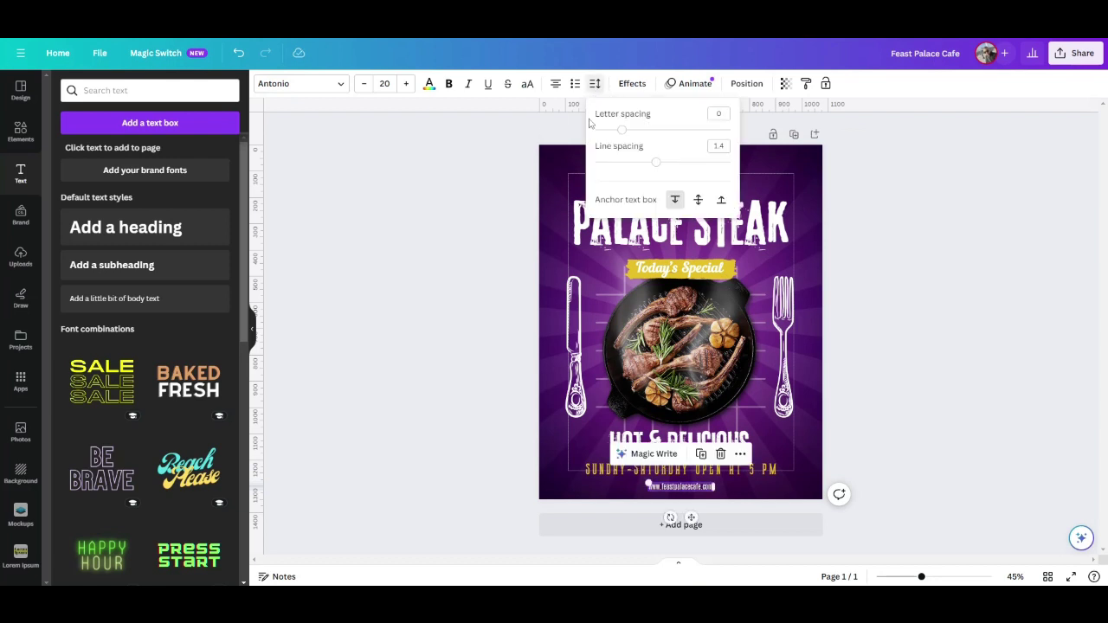
pyautogui.moveTo(634, 139); pyautogui.dragTo(656, 132)
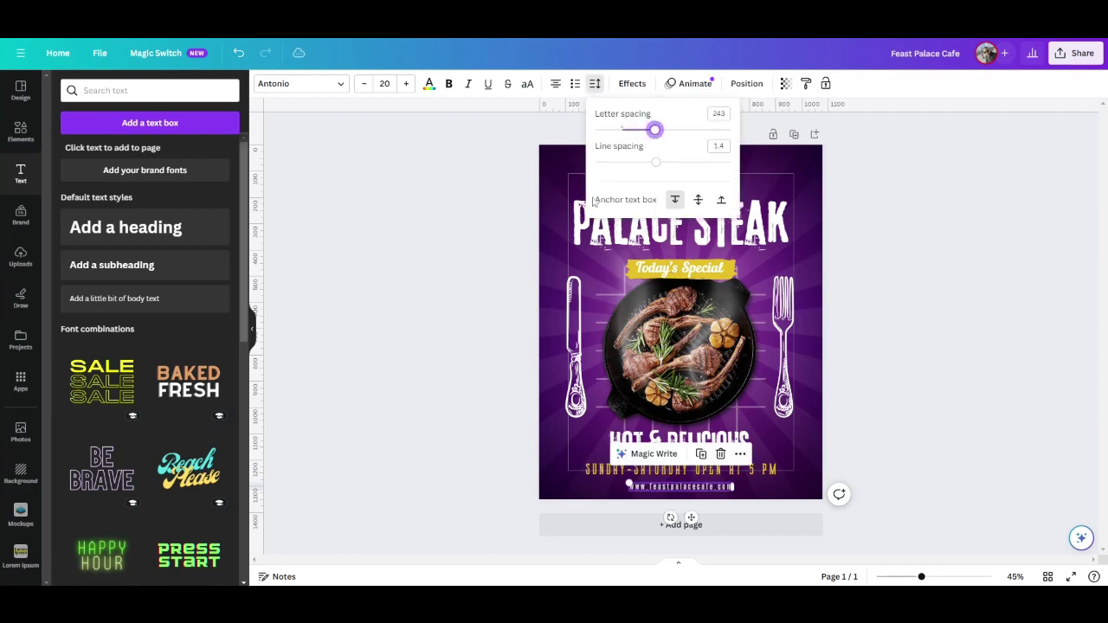
pyautogui.click(462, 368)
pyautogui.click(460, 372)
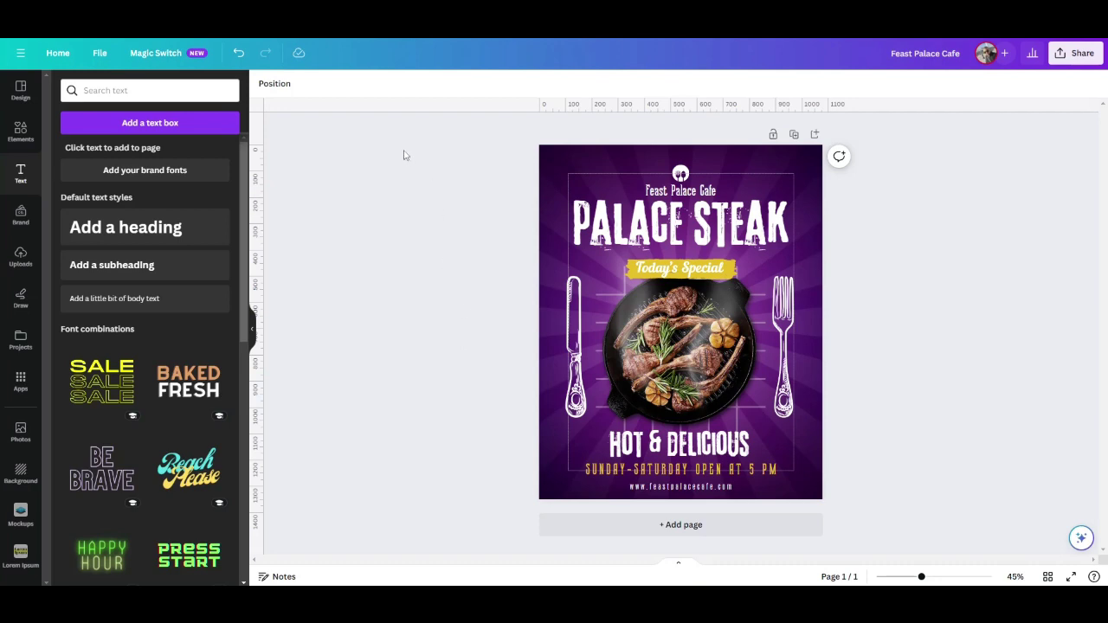
# Select all the foreground elements of the poster and move them up slightly together
pyautogui.moveTo(475, 138); pyautogui.dragTo(896, 545)
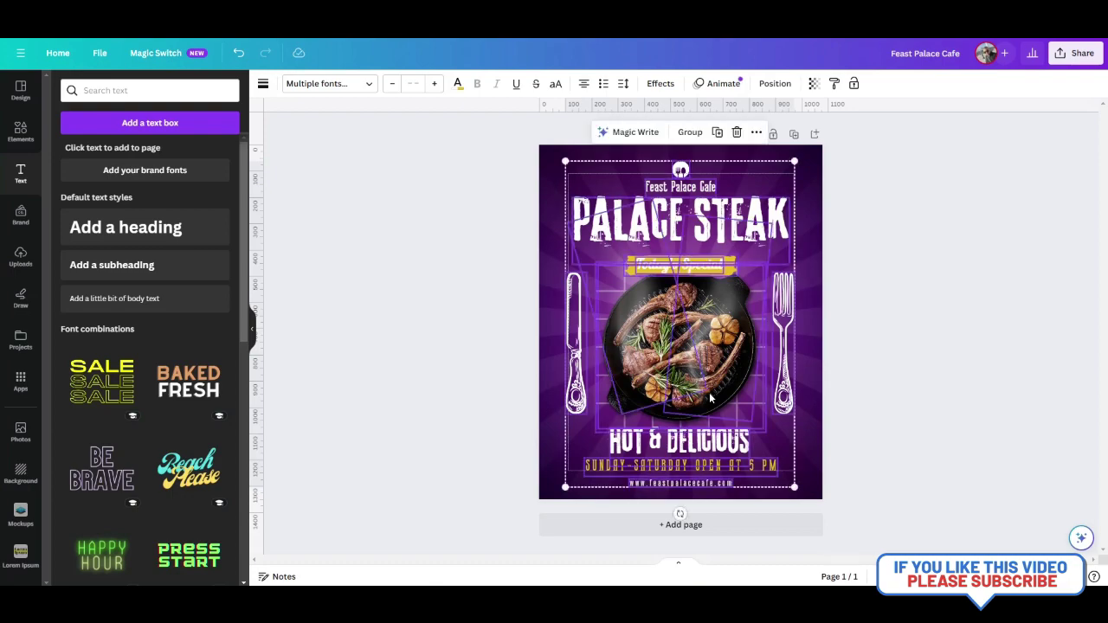
pyautogui.click(388, 461)
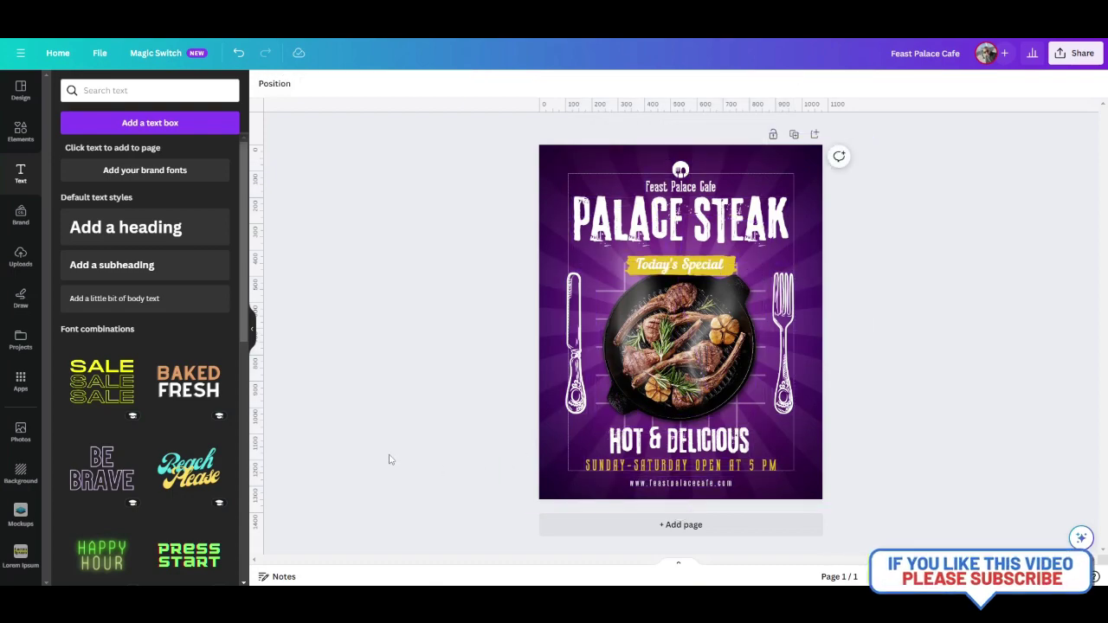